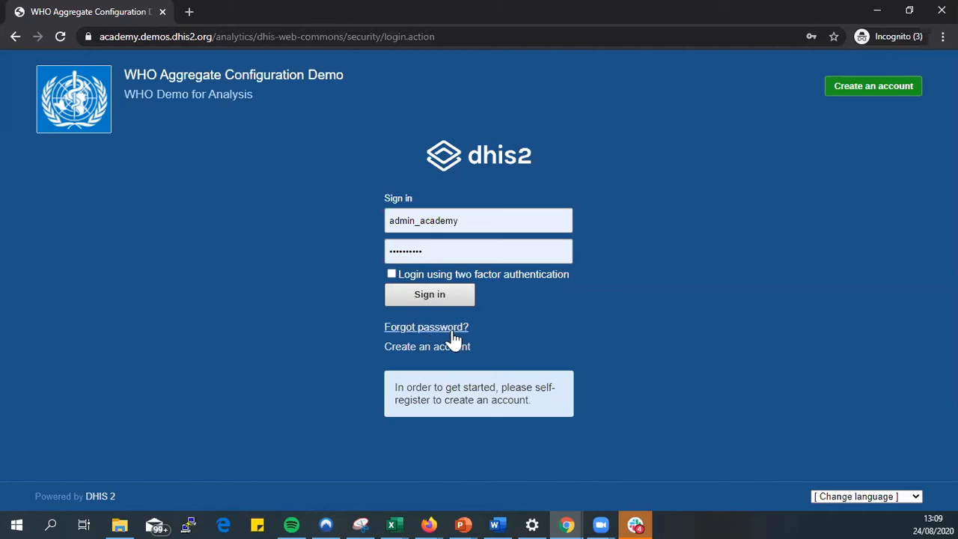
Sign in with the prefilled credentials and review the full list of available dashboards
{"action": "left_click", "coordinate": [425, 296]}
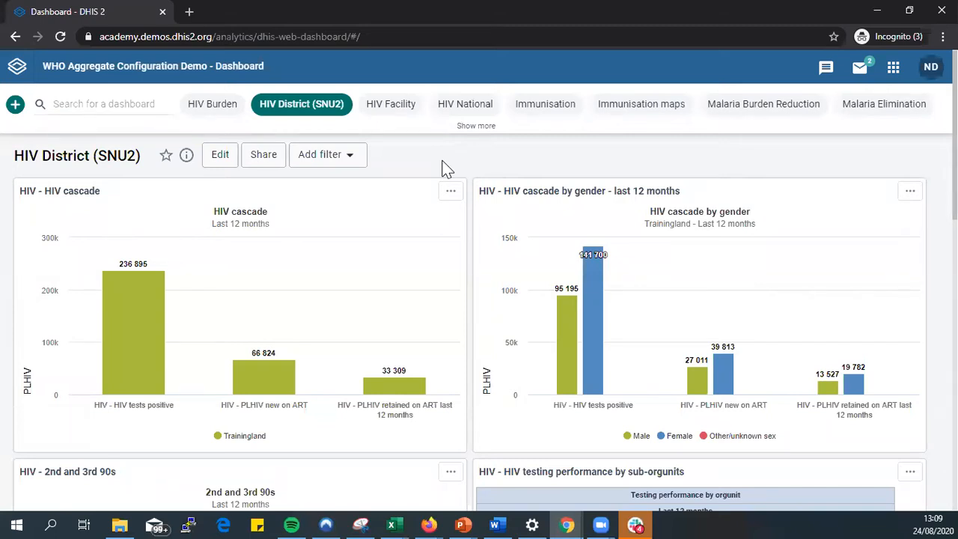
{"action": "left_click", "coordinate": [442, 161]}
{"action": "left_click", "coordinate": [476, 127]}
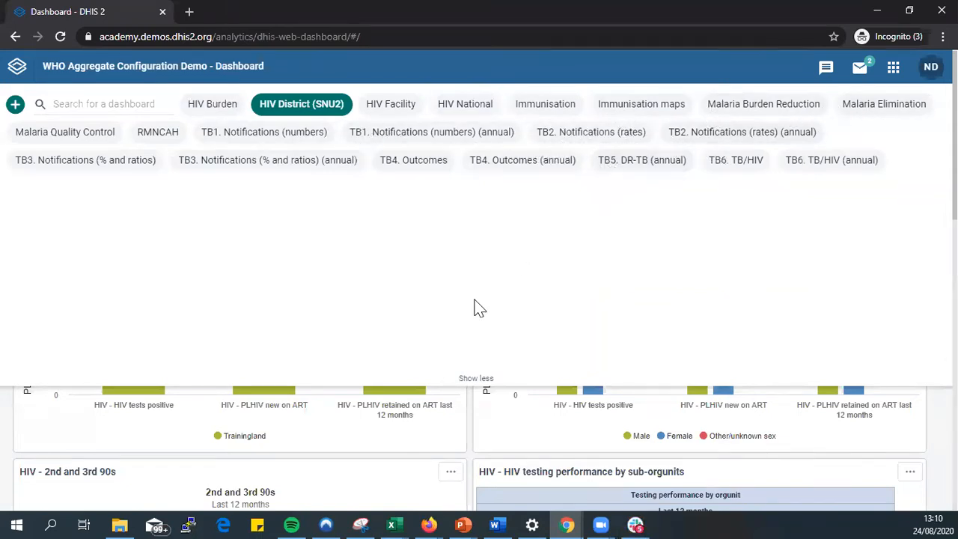
{"action": "left_click", "coordinate": [465, 380]}
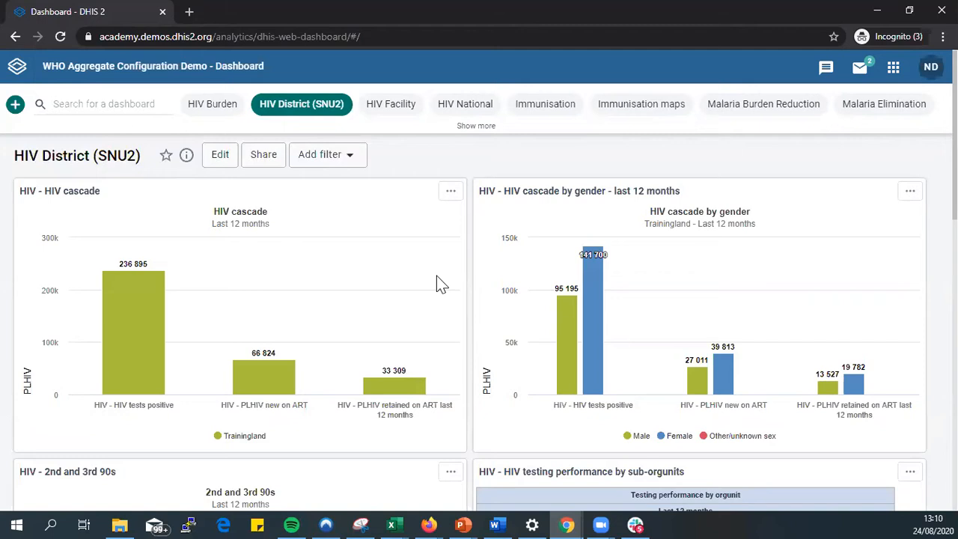
Open the HIV District (SNU2) dashboard and look through all its charts, tables and map
{"action": "left_click", "coordinate": [307, 109]}
{"action": "scroll", "coordinate": [416, 338], "scroll_direction": "down", "scroll_amount": 1}
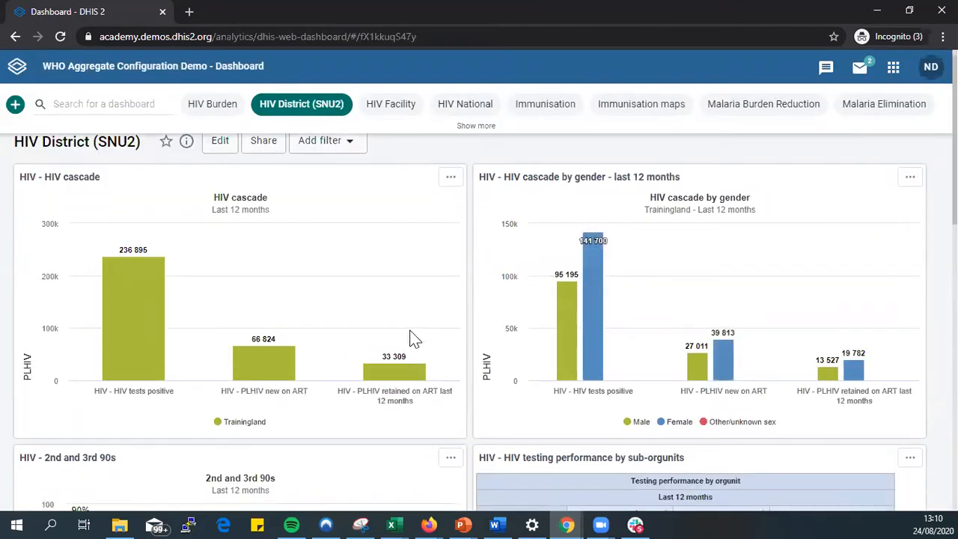
{"action": "scroll", "coordinate": [415, 339], "scroll_direction": "down", "scroll_amount": 2}
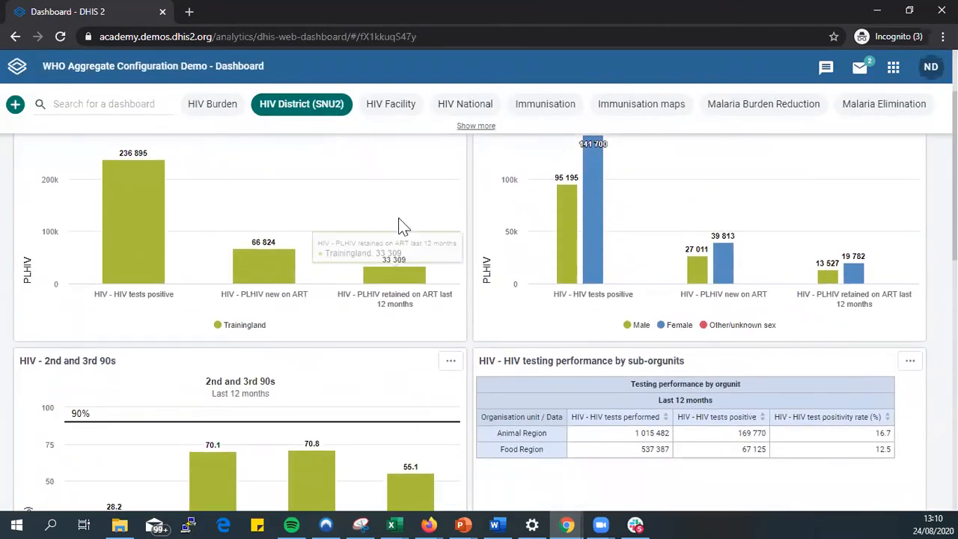
{"action": "scroll", "coordinate": [417, 263], "scroll_direction": "down", "scroll_amount": 1}
{"action": "scroll", "coordinate": [419, 264], "scroll_direction": "up", "scroll_amount": 2}
{"action": "scroll", "coordinate": [420, 263], "scroll_direction": "up", "scroll_amount": 1}
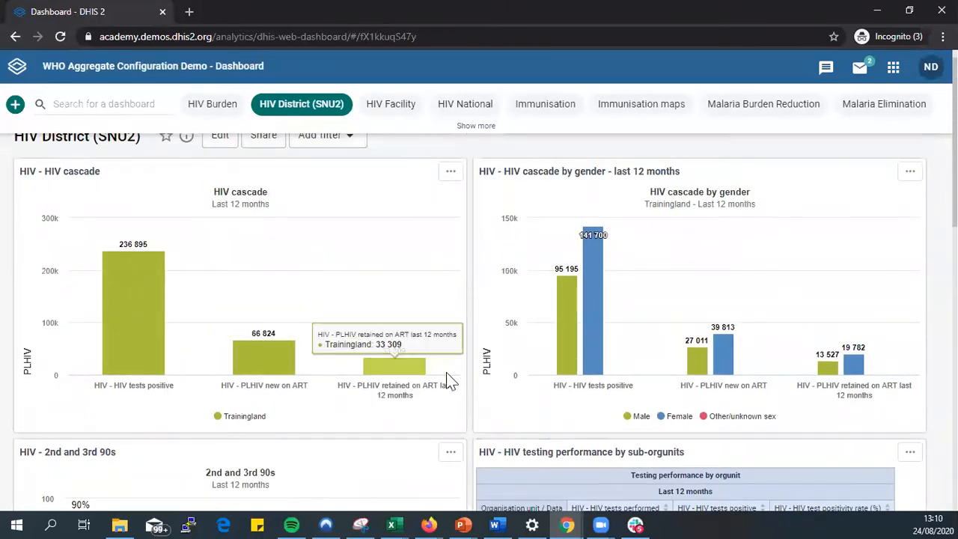
{"action": "scroll", "coordinate": [464, 410], "scroll_direction": "down", "scroll_amount": 3}
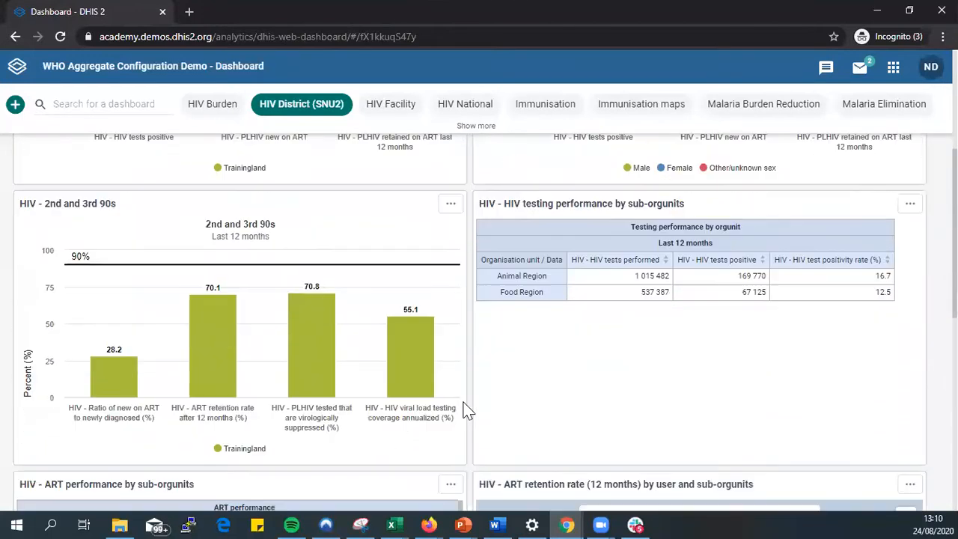
{"action": "scroll", "coordinate": [465, 410], "scroll_direction": "down", "scroll_amount": 2}
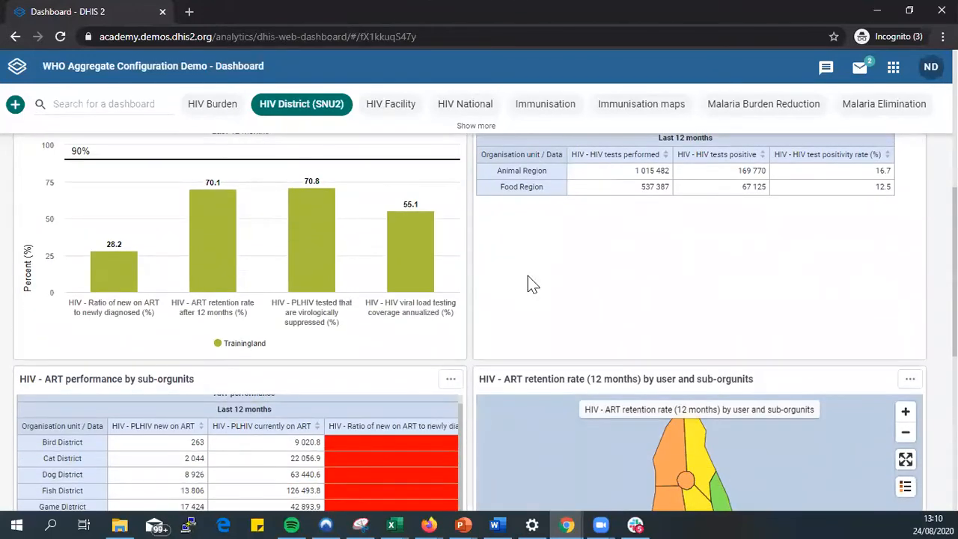
{"action": "scroll", "coordinate": [527, 276], "scroll_direction": "down", "scroll_amount": 2}
{"action": "scroll", "coordinate": [526, 273], "scroll_direction": "down", "scroll_amount": 2}
{"action": "scroll", "coordinate": [526, 273], "scroll_direction": "up", "scroll_amount": 6}
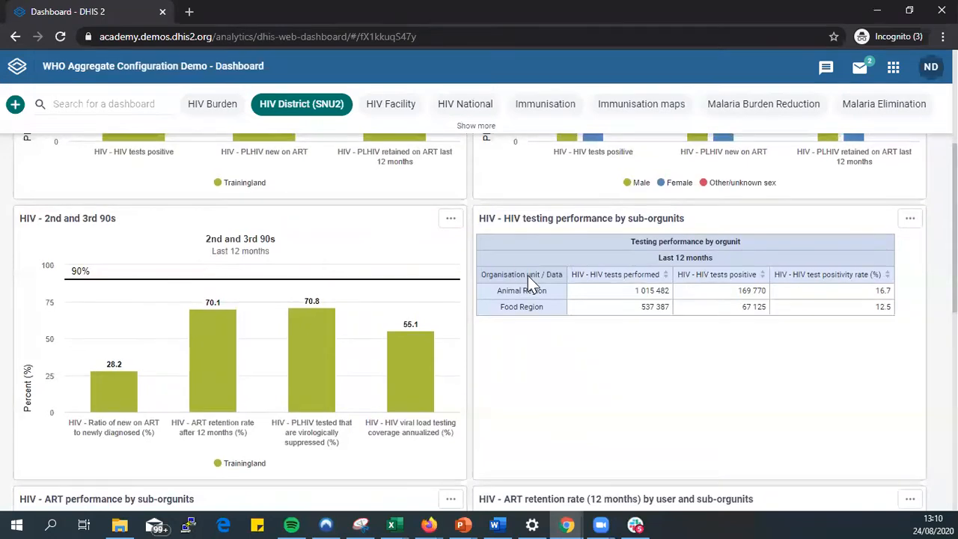
{"action": "scroll", "coordinate": [527, 277], "scroll_direction": "down", "scroll_amount": 5}
{"action": "scroll", "coordinate": [528, 277], "scroll_direction": "down", "scroll_amount": 2}
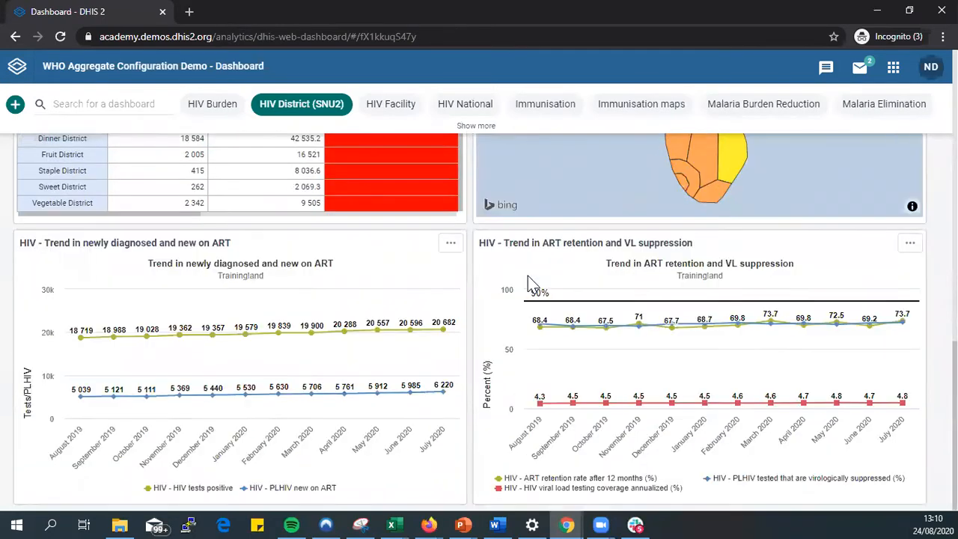
{"action": "scroll", "coordinate": [528, 277], "scroll_direction": "up", "scroll_amount": 10}
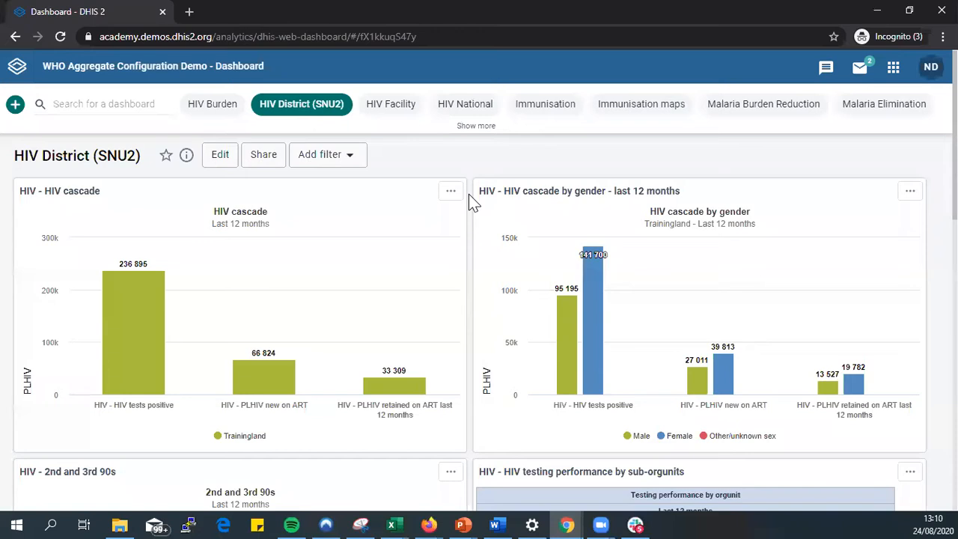
Review the complete dashboard list again and star the HIV District (SNU2) dashboard
{"action": "left_click", "coordinate": [479, 129]}
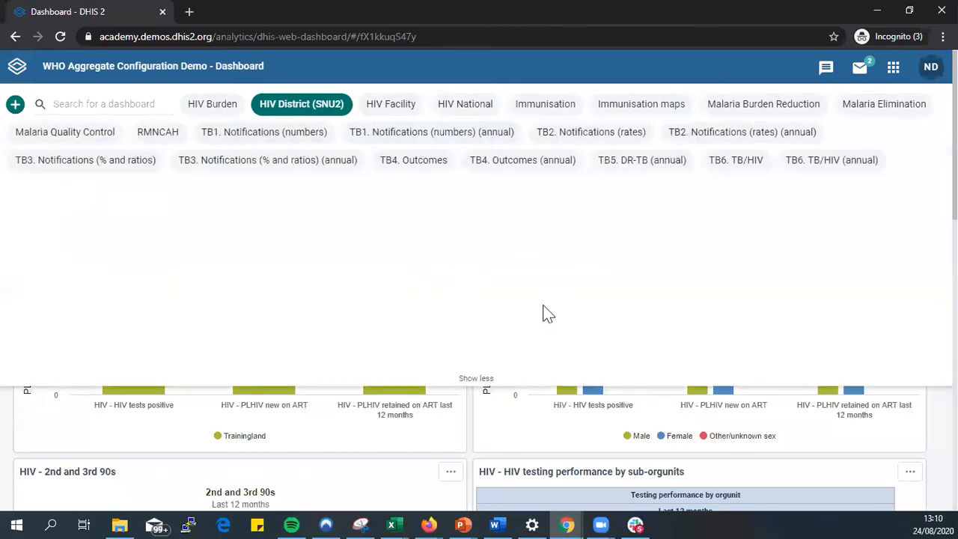
{"action": "left_click", "coordinate": [466, 380]}
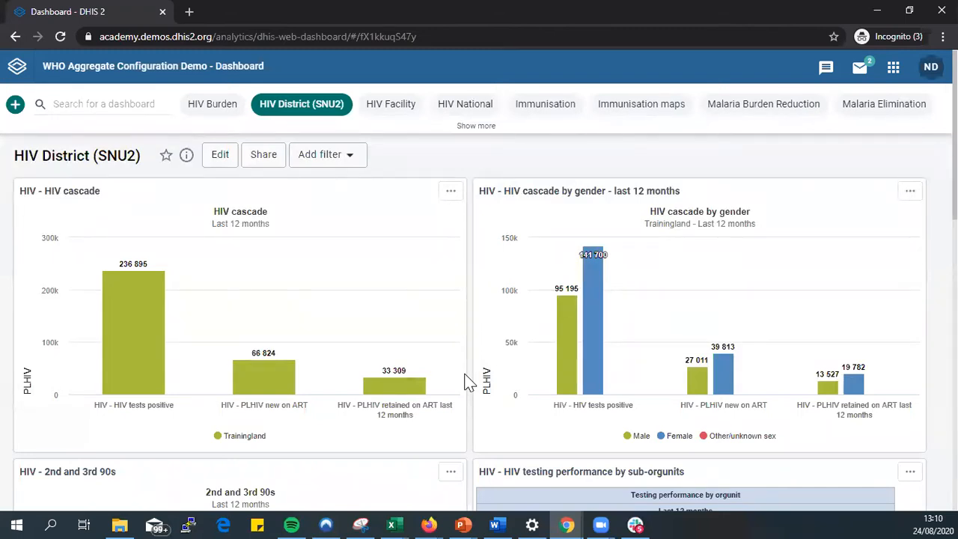
{"action": "left_click", "coordinate": [166, 155]}
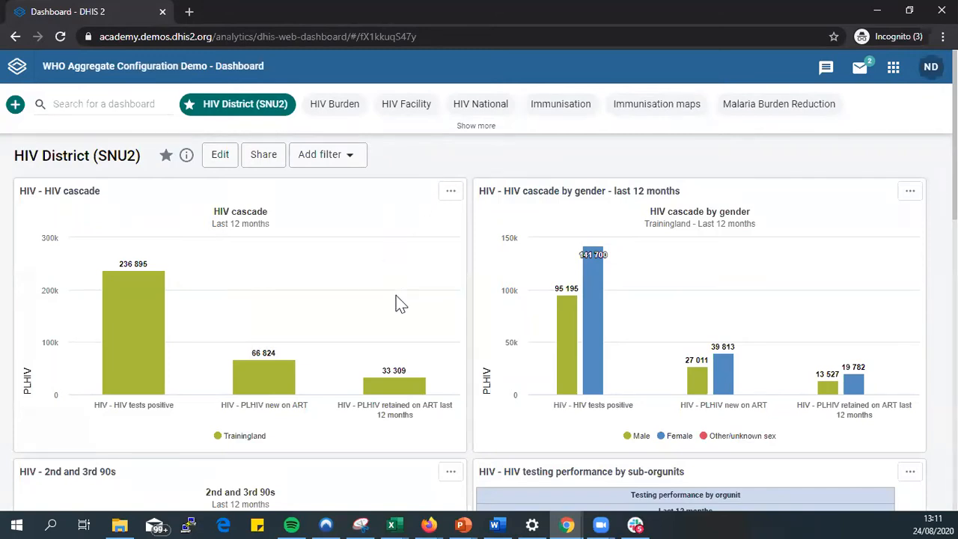
Examine the HIV cascade charts and the items just below them on the starred dashboard
{"action": "scroll", "coordinate": [396, 295], "scroll_direction": "down", "scroll_amount": 1}
{"action": "scroll", "coordinate": [396, 295], "scroll_direction": "up", "scroll_amount": 1}
{"action": "scroll", "coordinate": [337, 292], "scroll_direction": "down", "scroll_amount": 1}
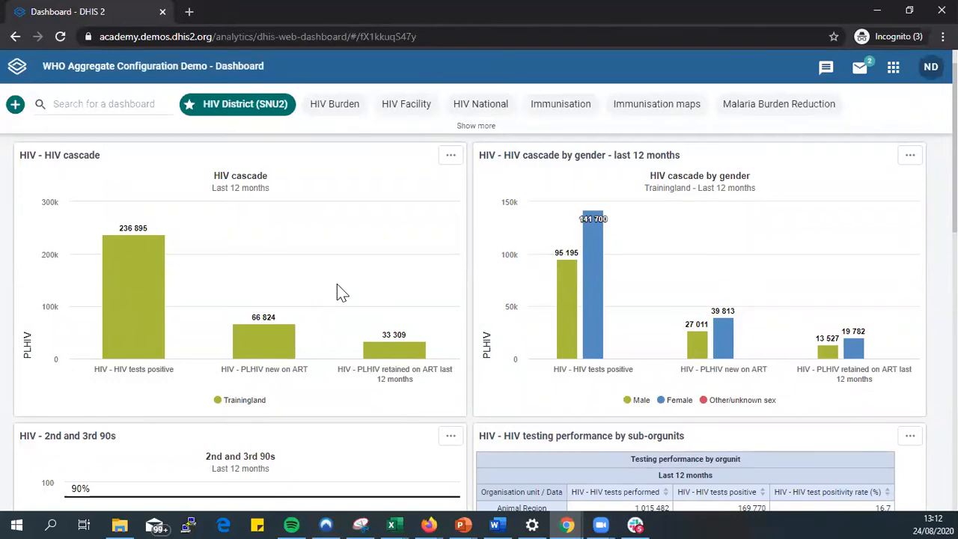
{"action": "scroll", "coordinate": [337, 285], "scroll_direction": "down", "scroll_amount": 1}
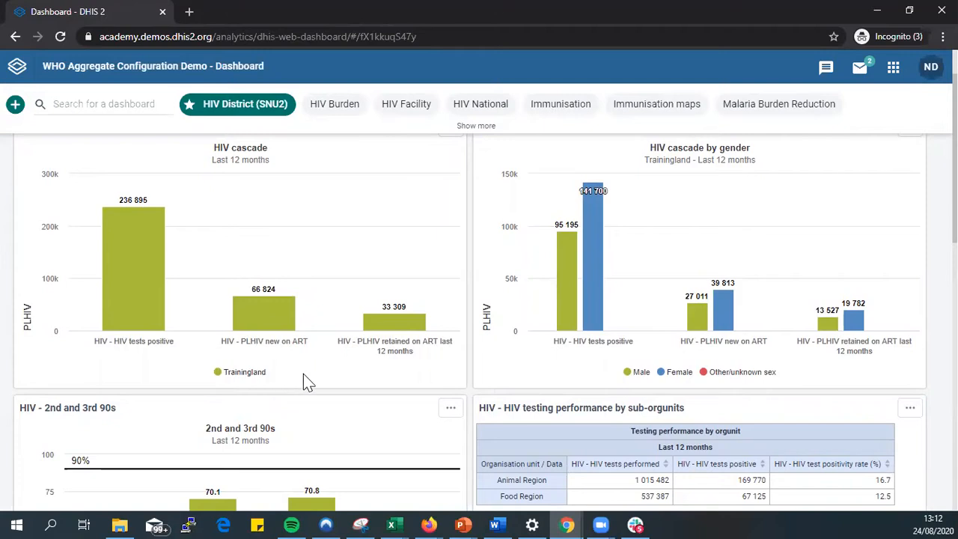
{"action": "scroll", "coordinate": [303, 374], "scroll_direction": "up", "scroll_amount": 2}
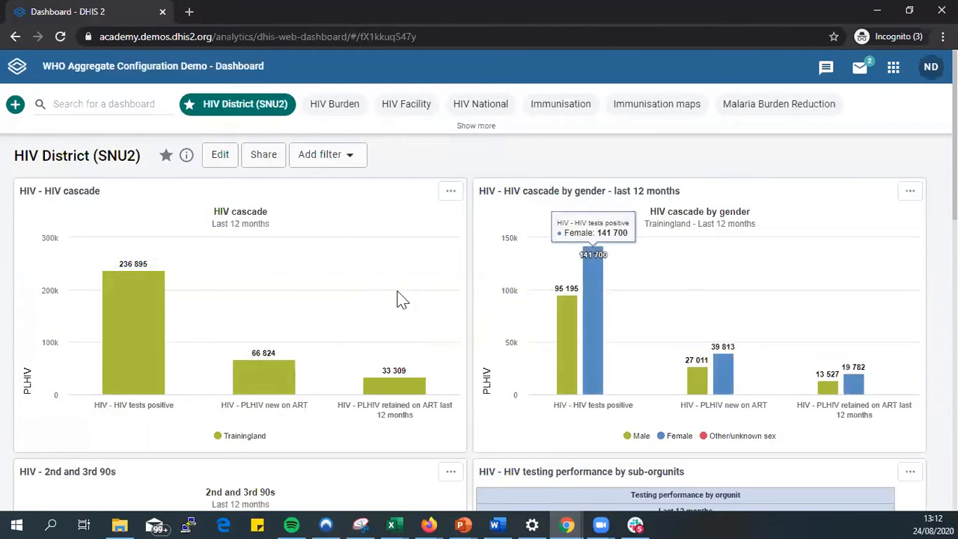
{"action": "scroll", "coordinate": [402, 299], "scroll_direction": "down", "scroll_amount": 3}
{"action": "scroll", "coordinate": [402, 299], "scroll_direction": "up", "scroll_amount": 3}
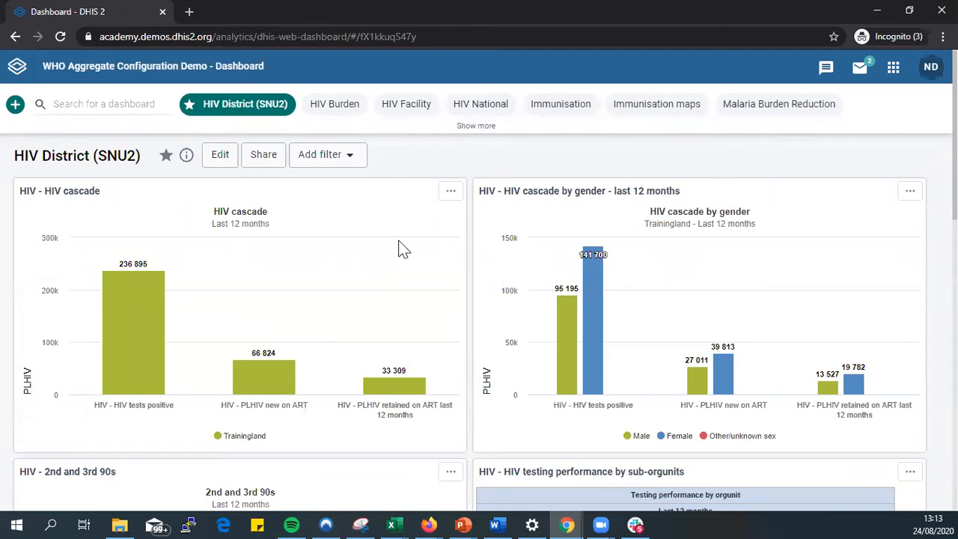
Filter the dashboard by organisation unit, selecting Animal Region and Food Region under Trainingland
{"action": "left_click", "coordinate": [350, 160]}
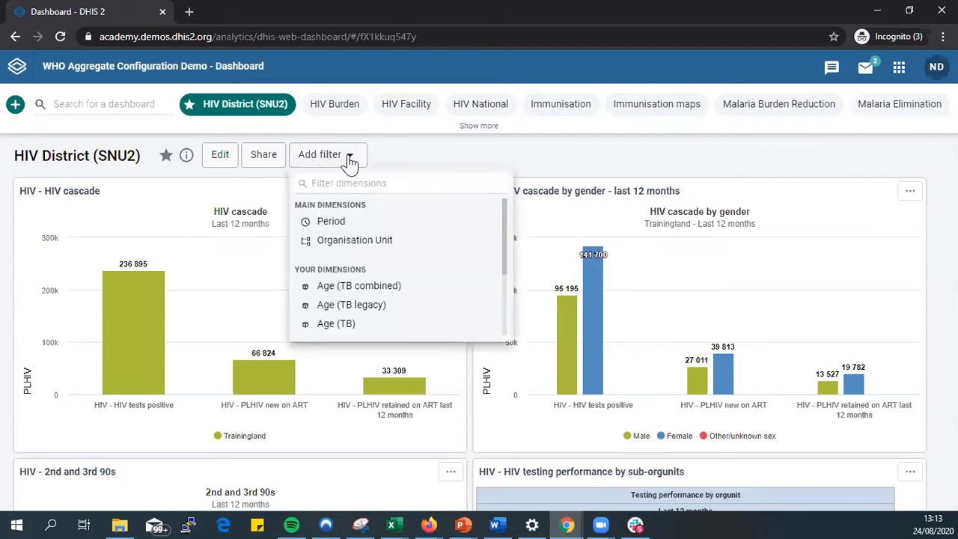
{"action": "left_click", "coordinate": [333, 245]}
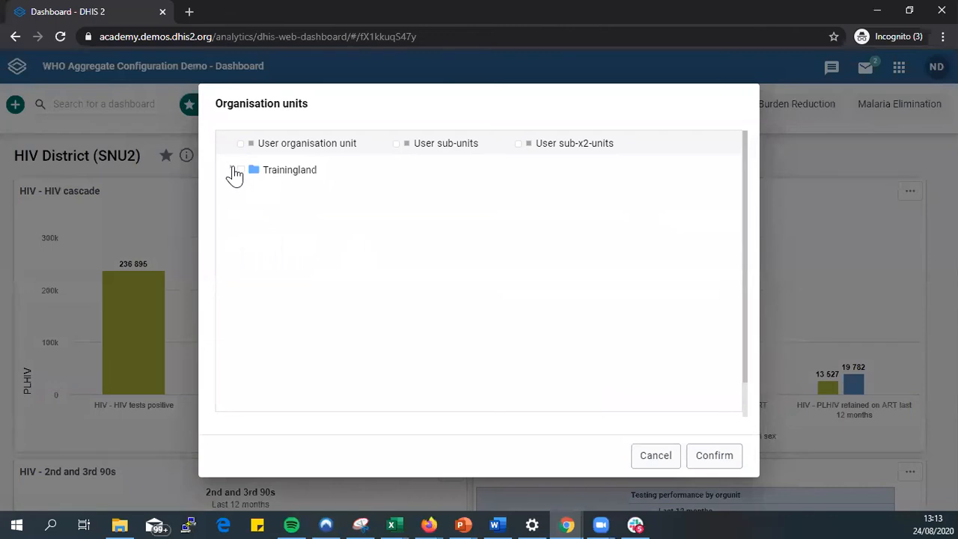
{"action": "left_click", "coordinate": [233, 169]}
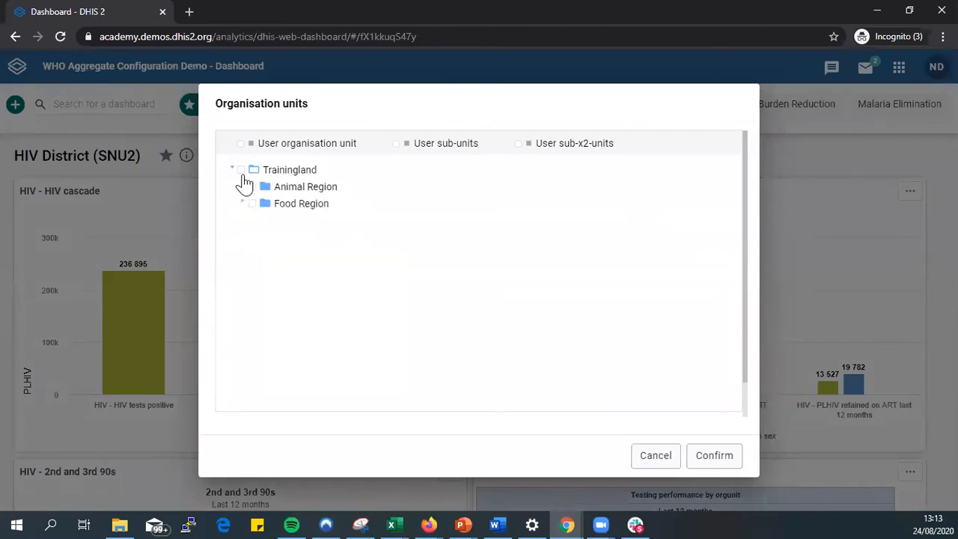
{"action": "left_click", "coordinate": [252, 188]}
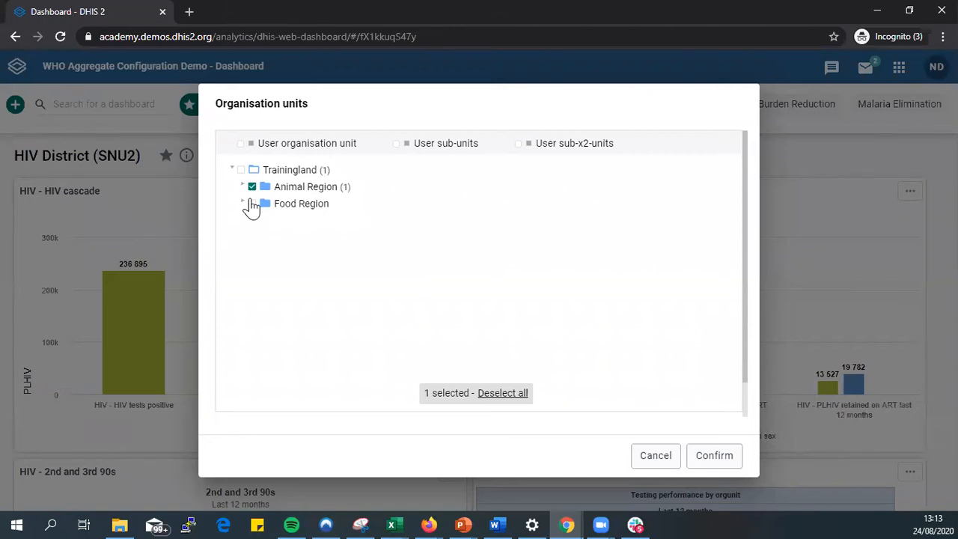
{"action": "left_click", "coordinate": [252, 204]}
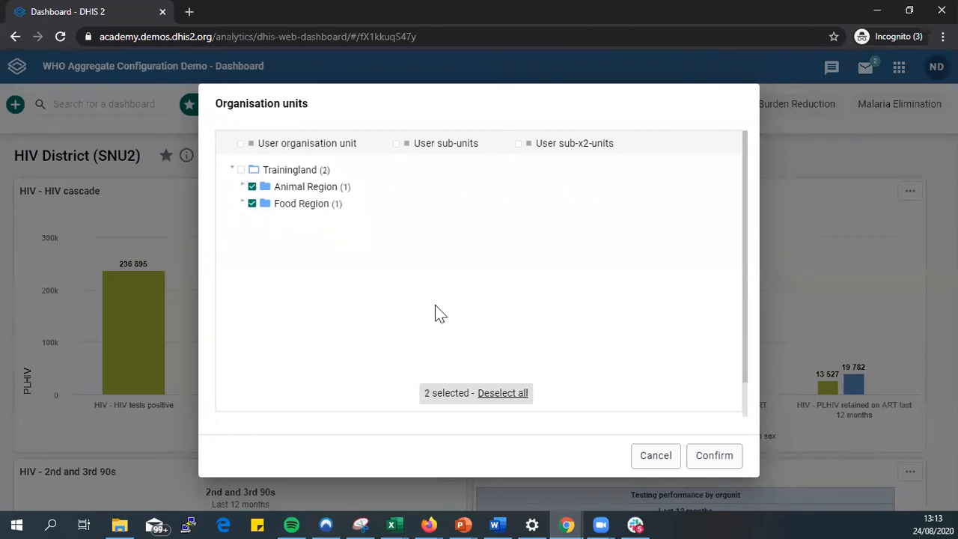
{"action": "left_click", "coordinate": [714, 456]}
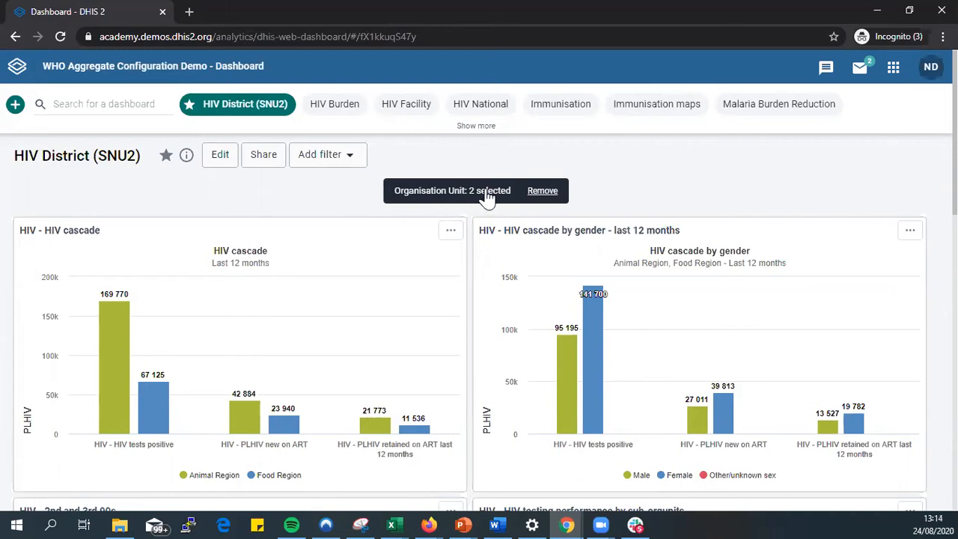
Add a period filter to the dashboard using the relative period This month
{"action": "left_click", "coordinate": [349, 160]}
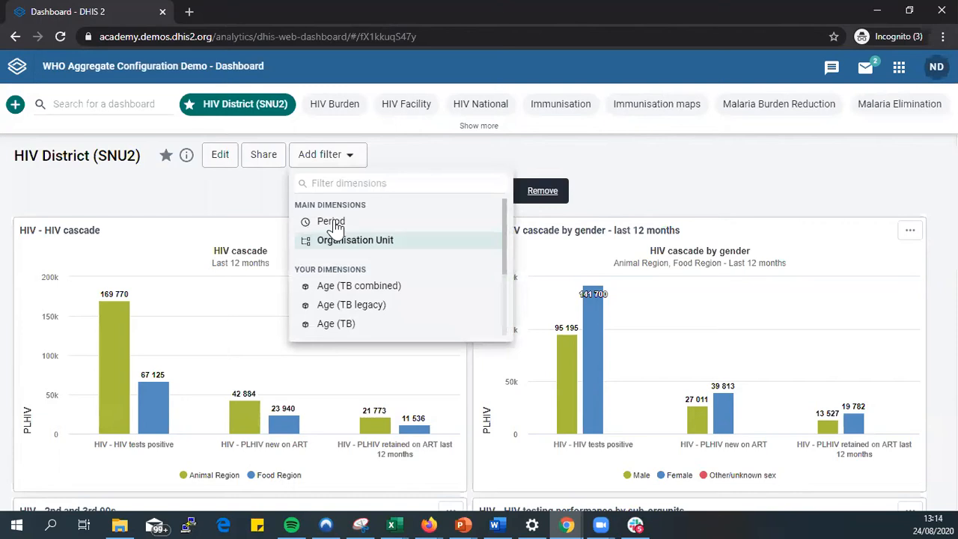
{"action": "left_click", "coordinate": [332, 223]}
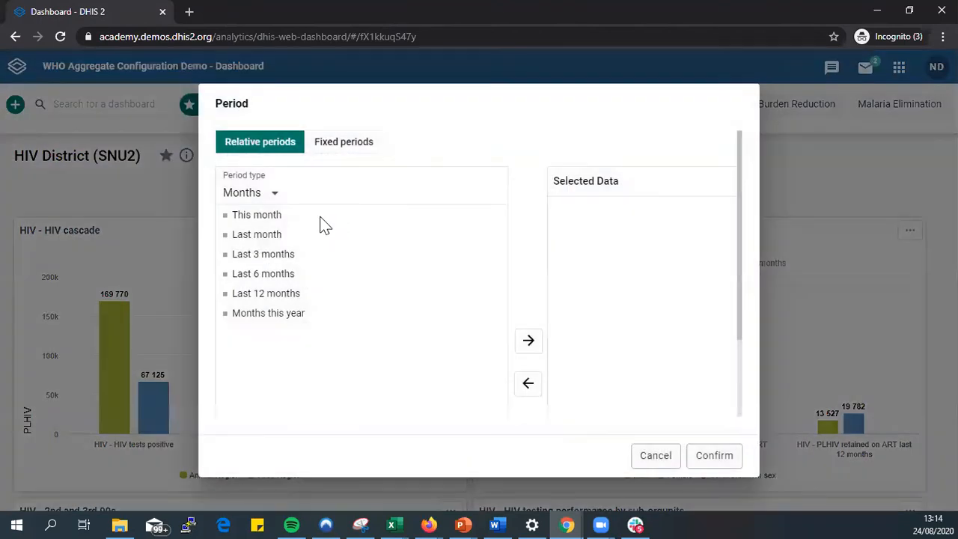
{"action": "double_click", "coordinate": [256, 217]}
{"action": "left_click", "coordinate": [703, 462]}
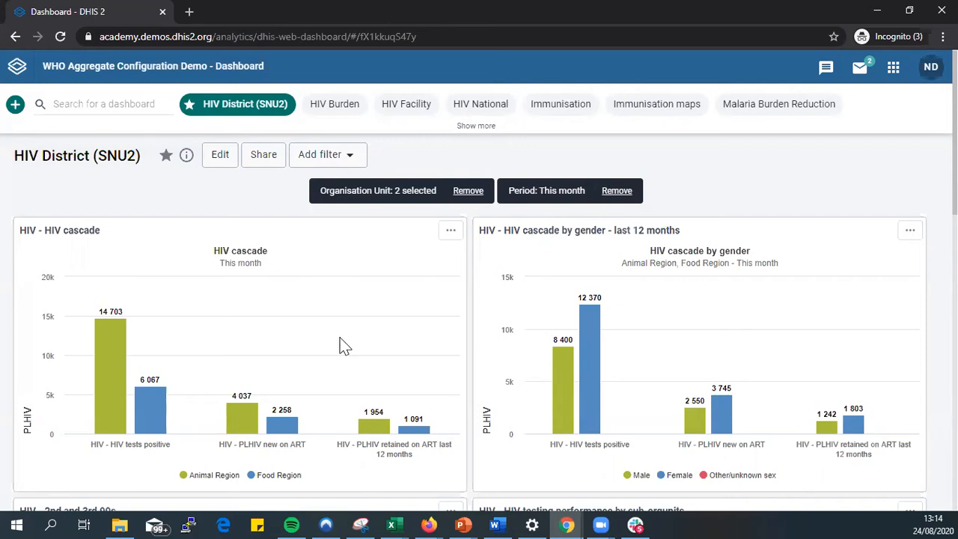
Examine how the organisation unit and period filters affect the dashboard's charts, tables, map and trend items
{"action": "scroll", "coordinate": [341, 346], "scroll_direction": "down", "scroll_amount": 3}
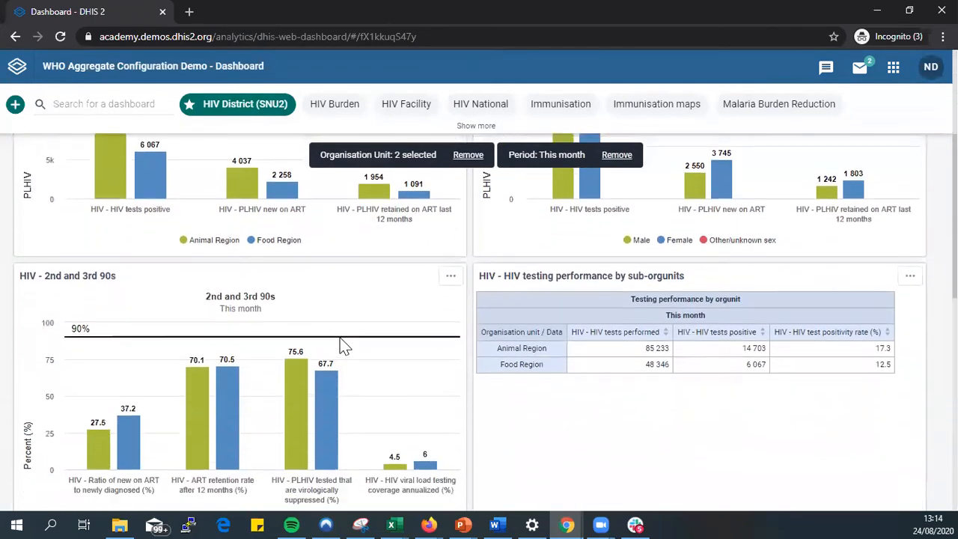
{"action": "scroll", "coordinate": [341, 346], "scroll_direction": "down", "scroll_amount": 1}
{"action": "scroll", "coordinate": [340, 346], "scroll_direction": "down", "scroll_amount": 5}
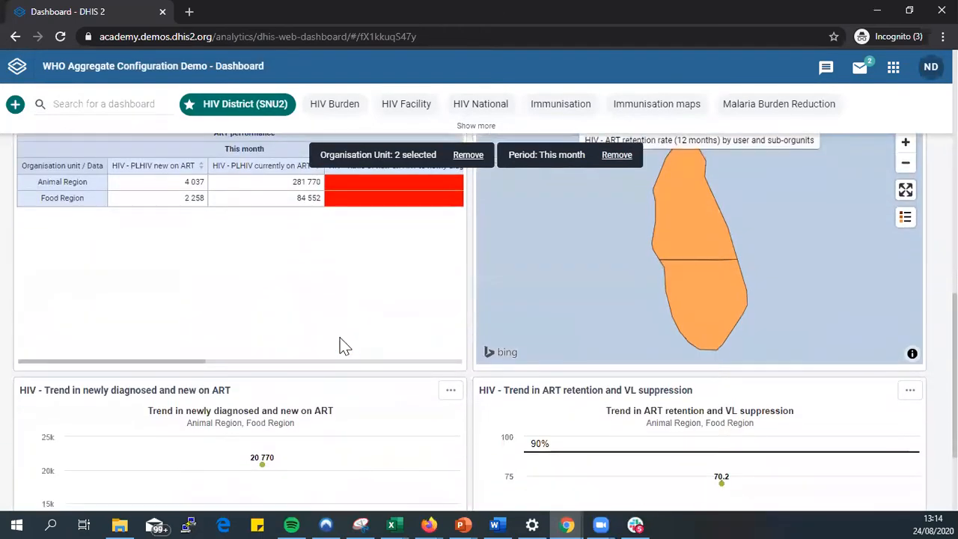
{"action": "scroll", "coordinate": [340, 346], "scroll_direction": "up", "scroll_amount": 1}
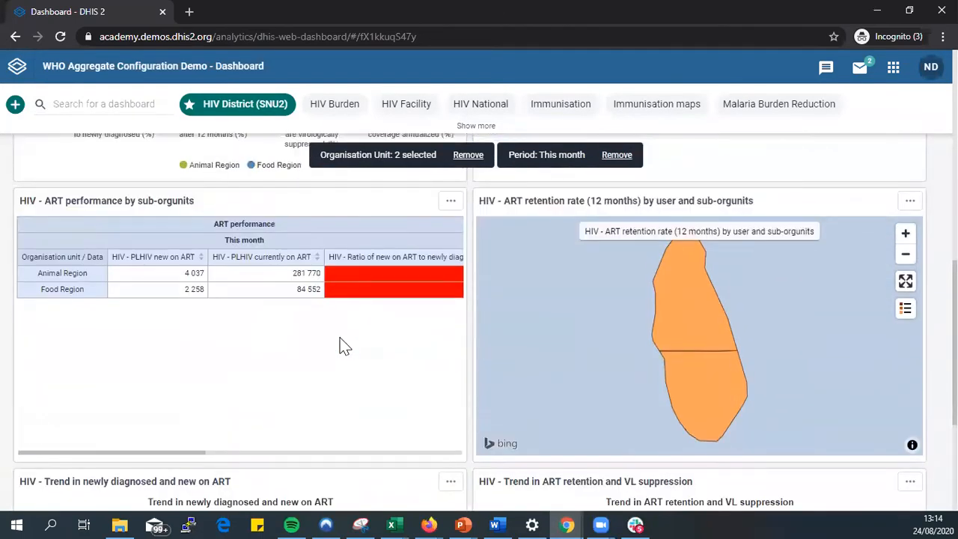
{"action": "scroll", "coordinate": [340, 346], "scroll_direction": "down", "scroll_amount": 1}
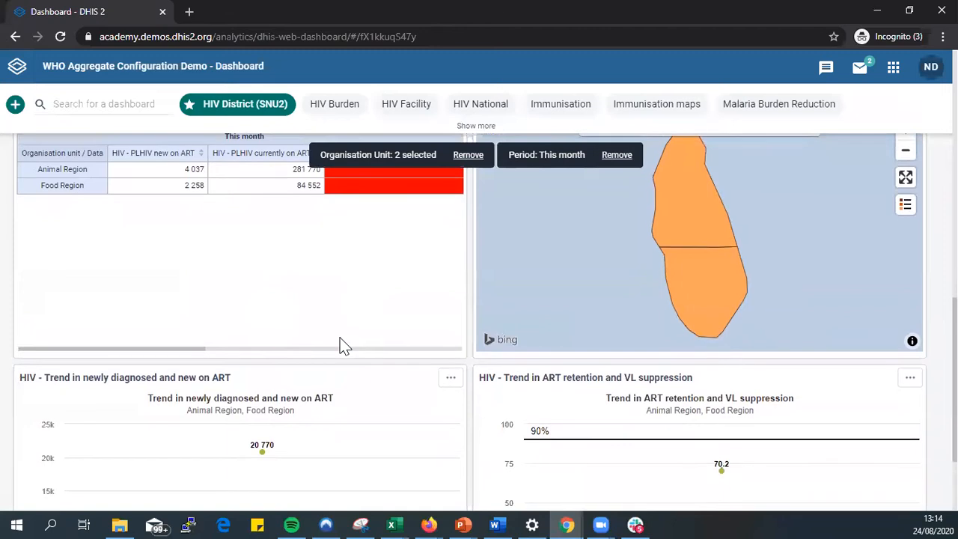
{"action": "scroll", "coordinate": [341, 346], "scroll_direction": "down", "scroll_amount": 1}
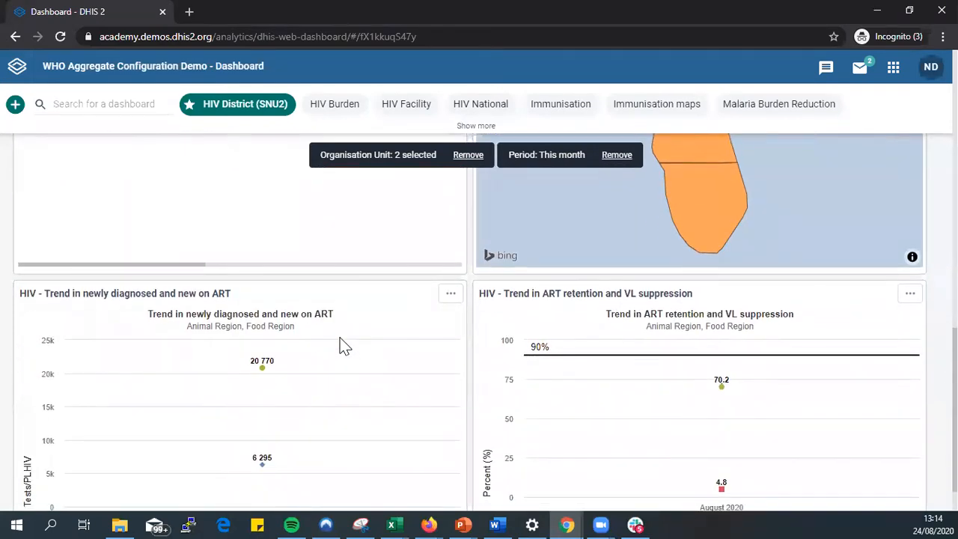
{"action": "scroll", "coordinate": [341, 346], "scroll_direction": "down", "scroll_amount": 1}
{"action": "scroll", "coordinate": [340, 345], "scroll_direction": "up", "scroll_amount": 10}
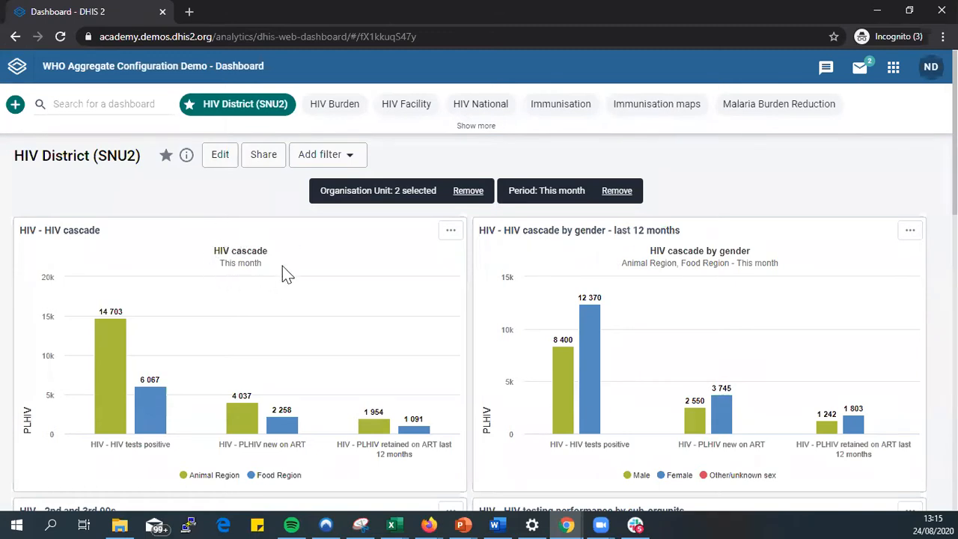
{"action": "scroll", "coordinate": [283, 274], "scroll_direction": "down", "scroll_amount": 1}
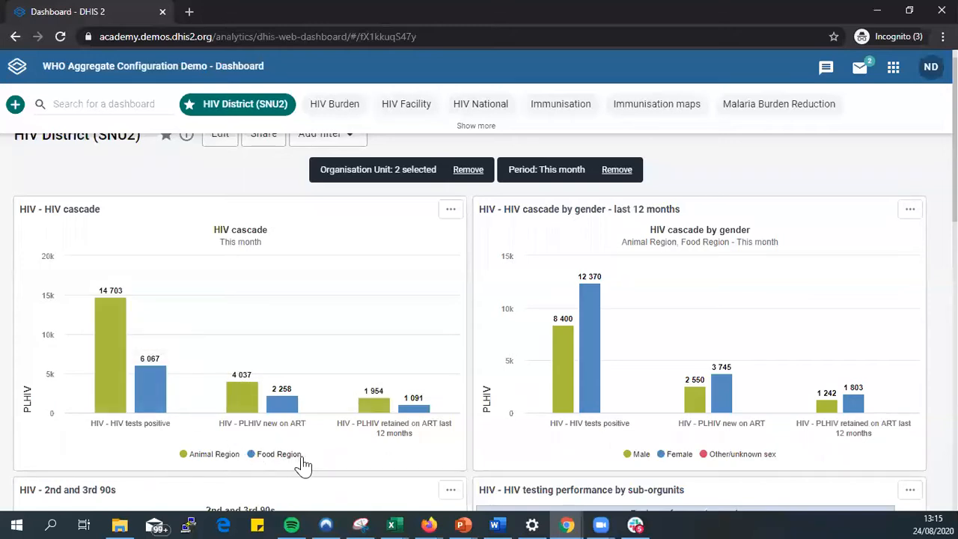
{"action": "scroll", "coordinate": [349, 463], "scroll_direction": "down", "scroll_amount": 1}
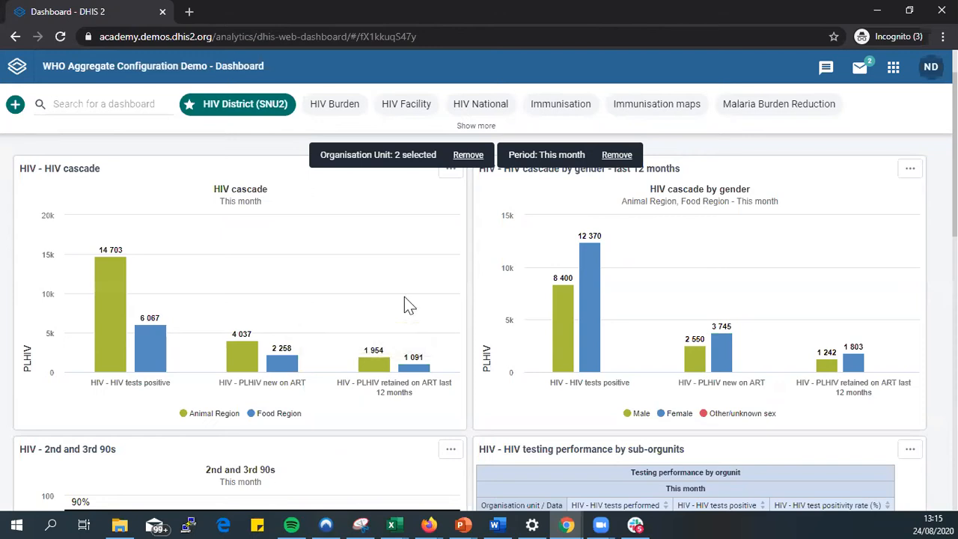
Show the interpretations and details of the HIV - HIV cascade chart and read through its chart details
{"action": "scroll", "coordinate": [405, 305], "scroll_direction": "up", "scroll_amount": 1}
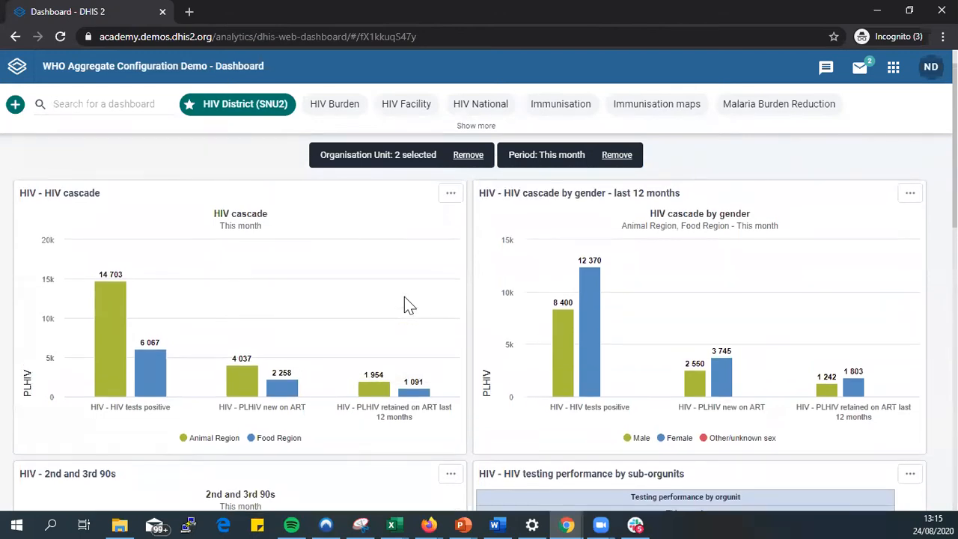
{"action": "left_click", "coordinate": [450, 196]}
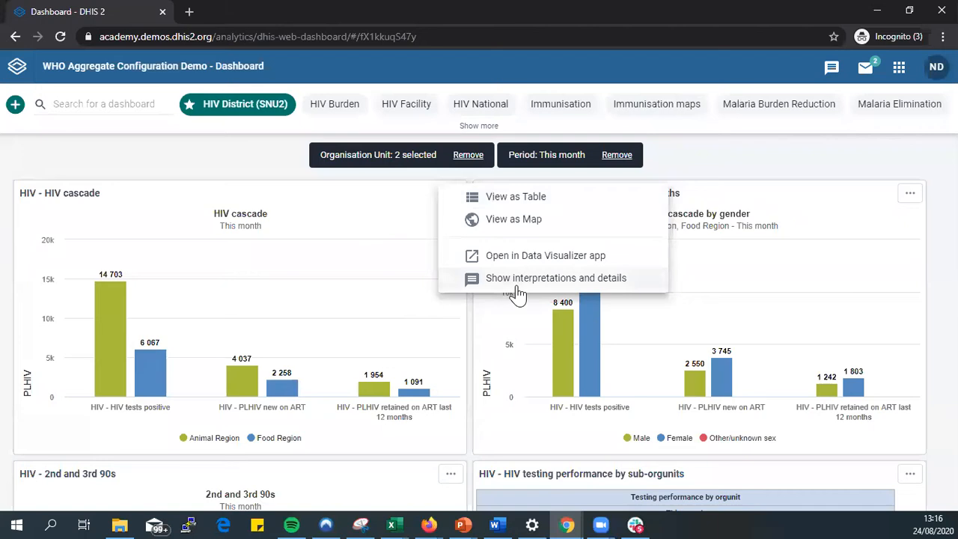
{"action": "left_click", "coordinate": [385, 207]}
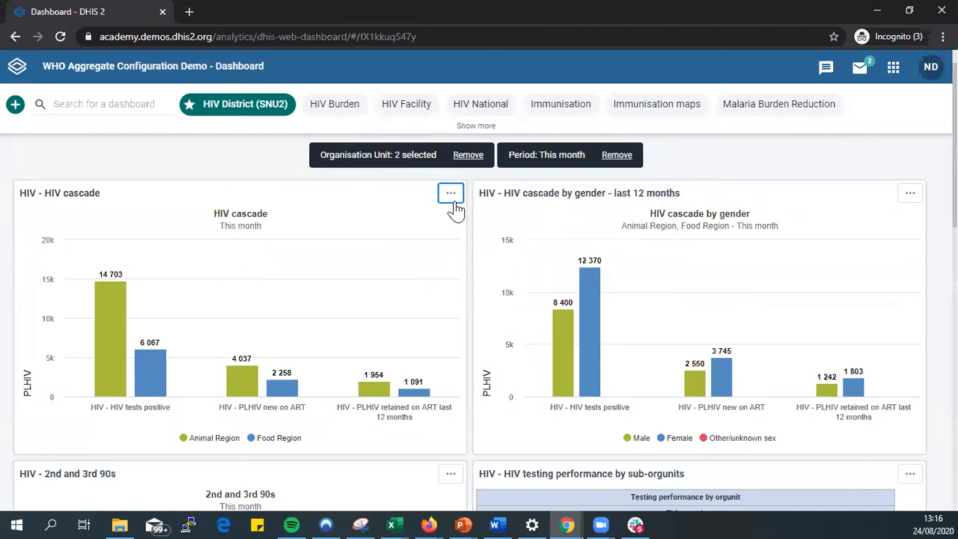
{"action": "left_click", "coordinate": [453, 197]}
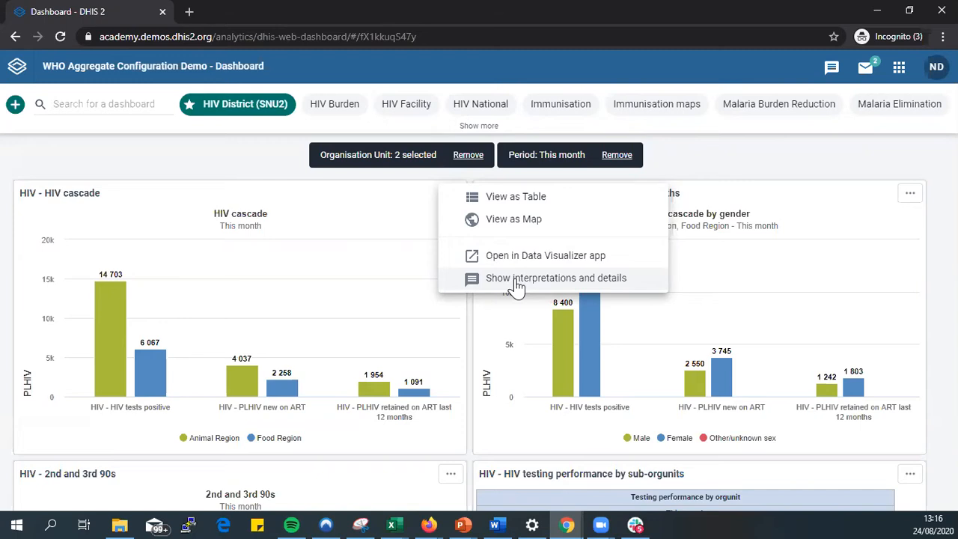
{"action": "left_click", "coordinate": [515, 283]}
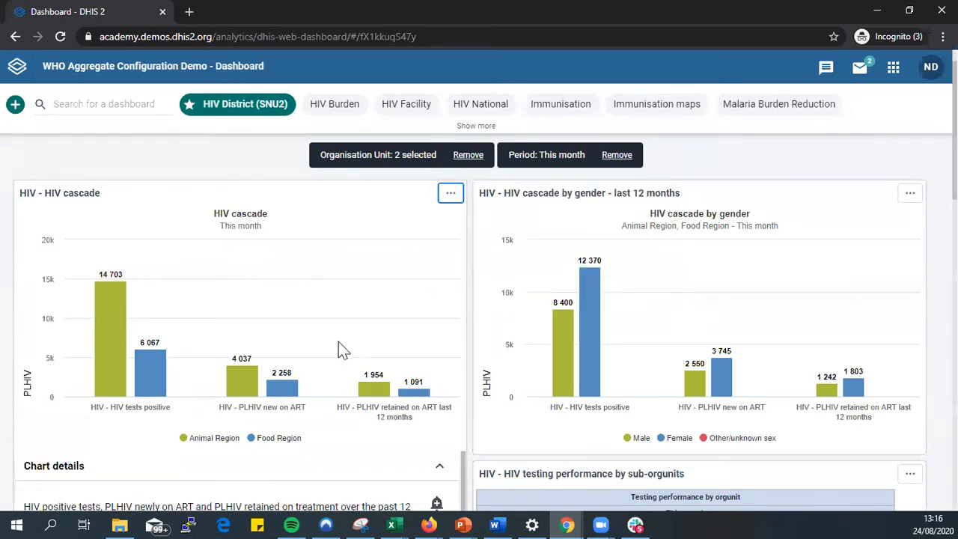
{"action": "scroll", "coordinate": [338, 343], "scroll_direction": "down", "scroll_amount": 3}
{"action": "scroll", "coordinate": [229, 378], "scroll_direction": "down", "scroll_amount": 2}
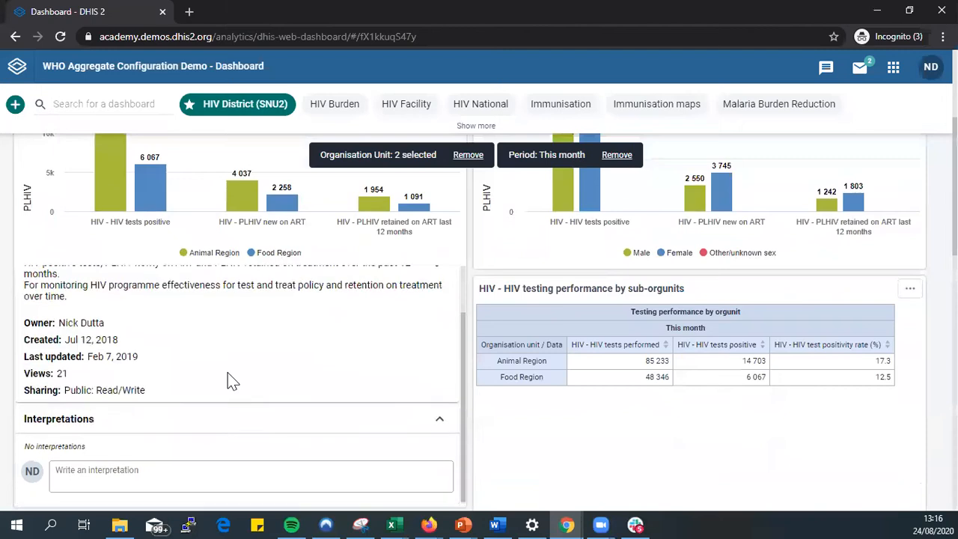
{"action": "scroll", "coordinate": [232, 381], "scroll_direction": "up", "scroll_amount": 1}
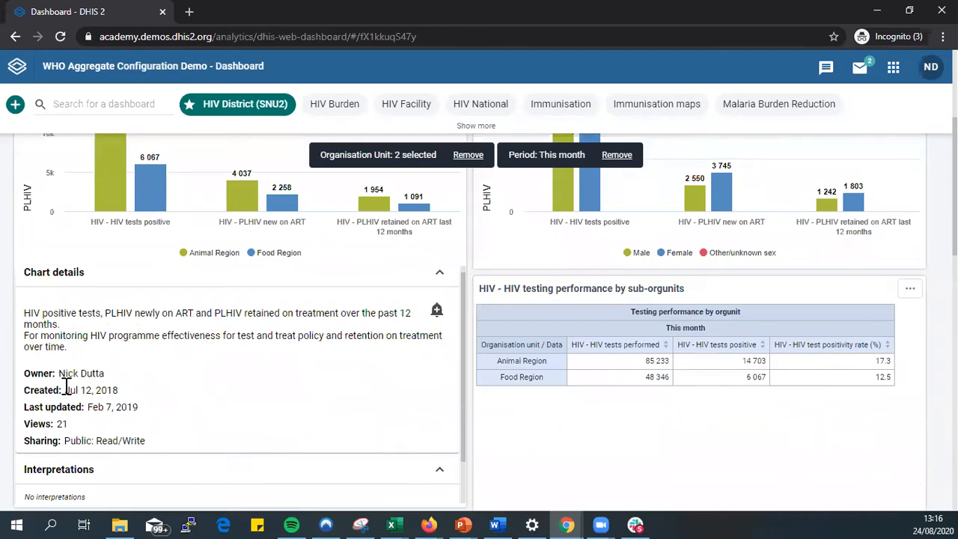
{"action": "scroll", "coordinate": [128, 411], "scroll_direction": "down", "scroll_amount": 1}
{"action": "scroll", "coordinate": [128, 411], "scroll_direction": "down", "scroll_amount": 1}
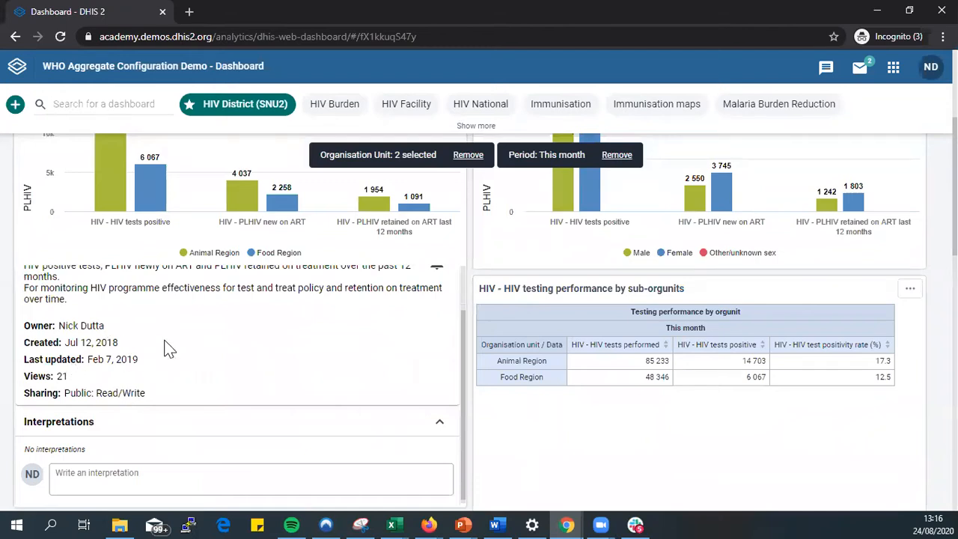
{"action": "scroll", "coordinate": [168, 349], "scroll_direction": "down", "scroll_amount": 1}
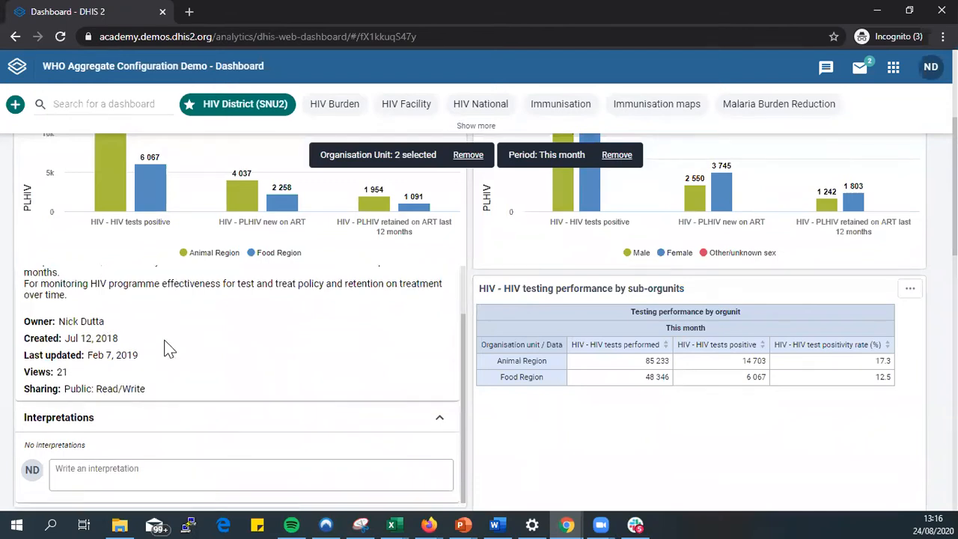
Post an interpretation tagging the colleague's account: "Do you see any abnormality in HIV tests positives. If so could you please look into that?"
{"action": "left_click", "coordinate": [72, 474]}
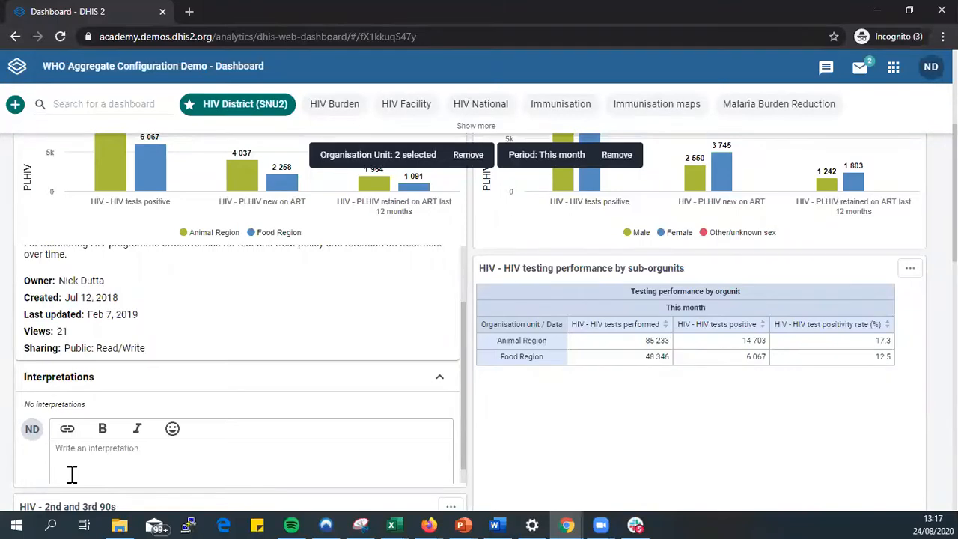
{"action": "type", "text": "@"}
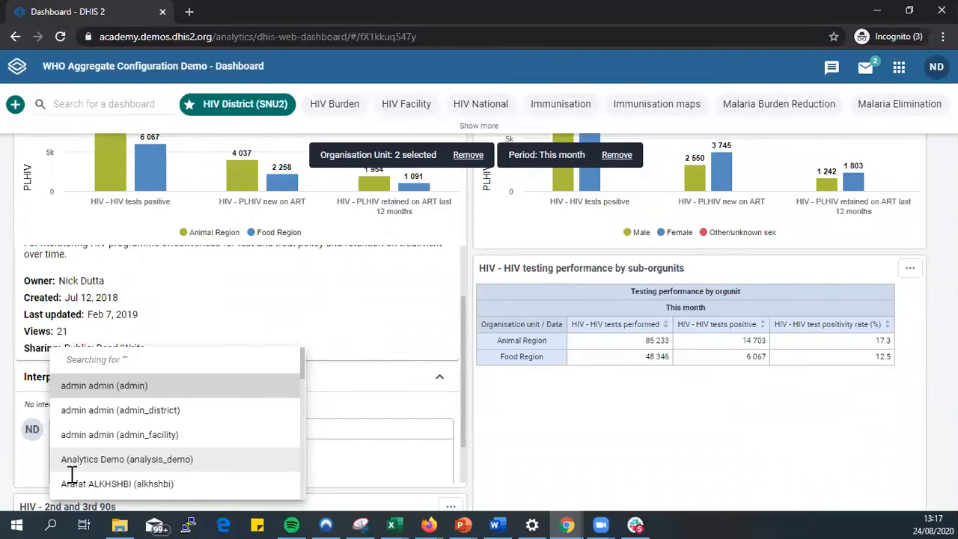
{"action": "type", "text": "p"}
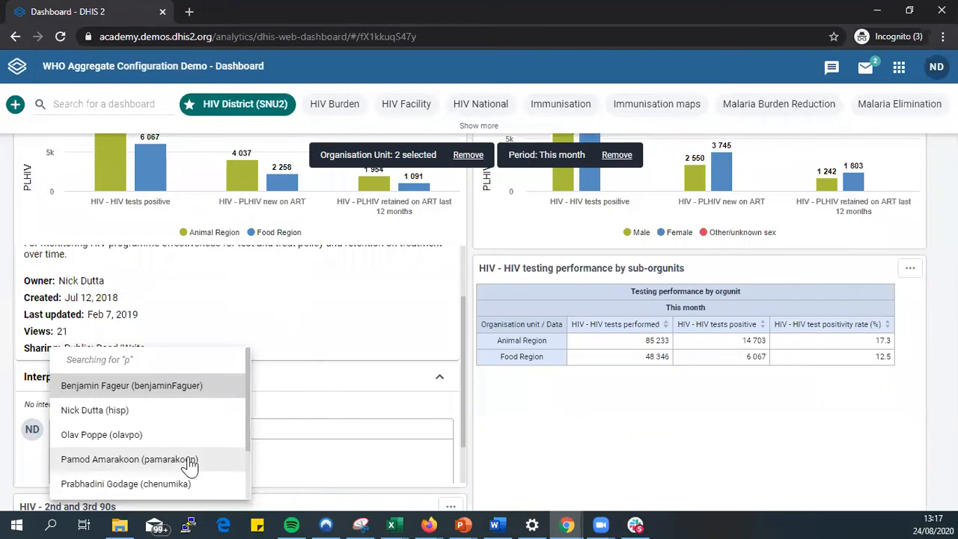
{"action": "left_click", "coordinate": [163, 459]}
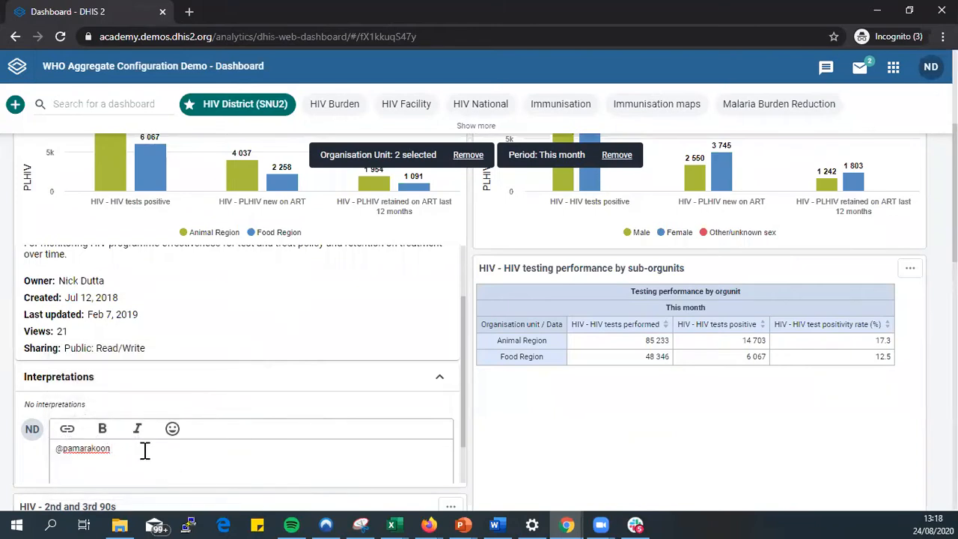
{"action": "type", "text": "Do you see any abnormality in HIV te"}
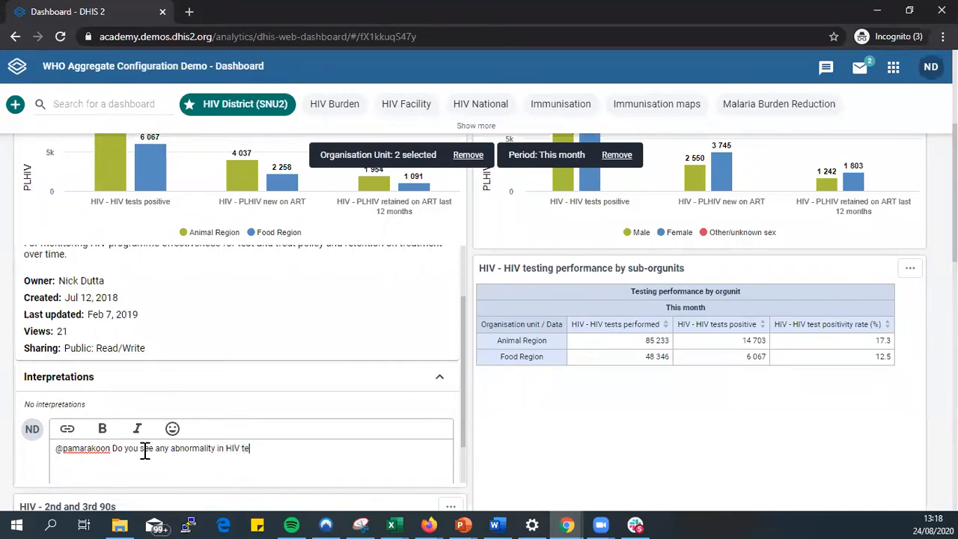
{"action": "type", "text": "sts positives. If so cou"}
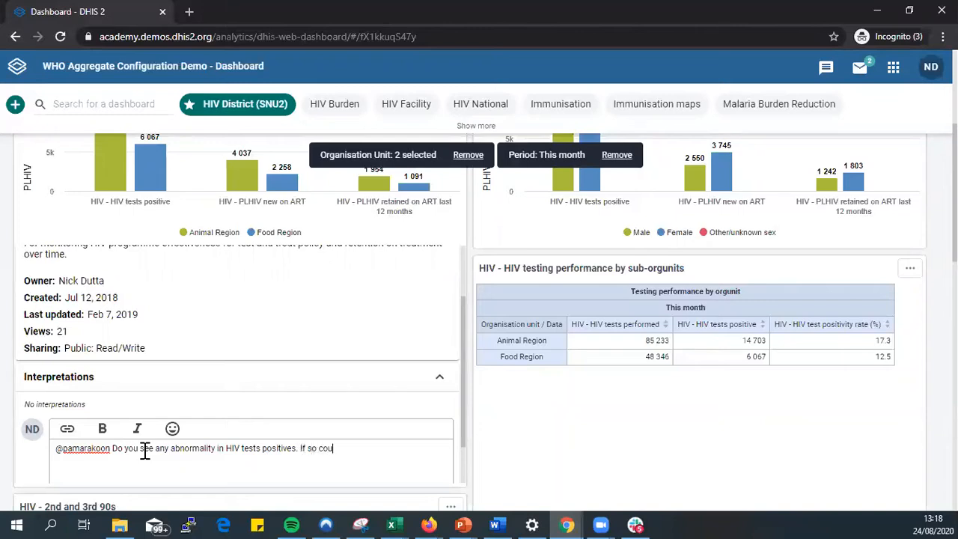
{"action": "type", "text": "ld you please look into that?"}
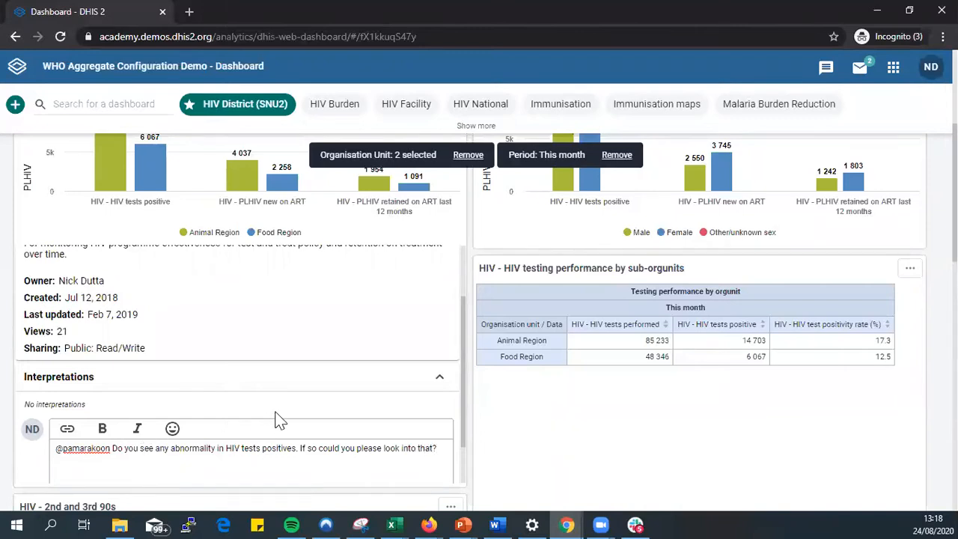
{"action": "scroll", "coordinate": [277, 421], "scroll_direction": "down", "scroll_amount": 1}
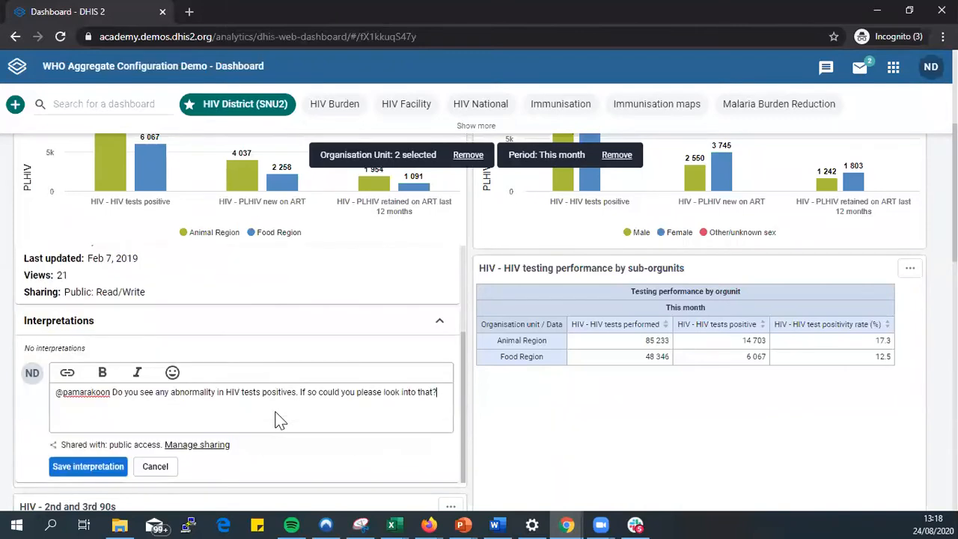
{"action": "left_click", "coordinate": [79, 475]}
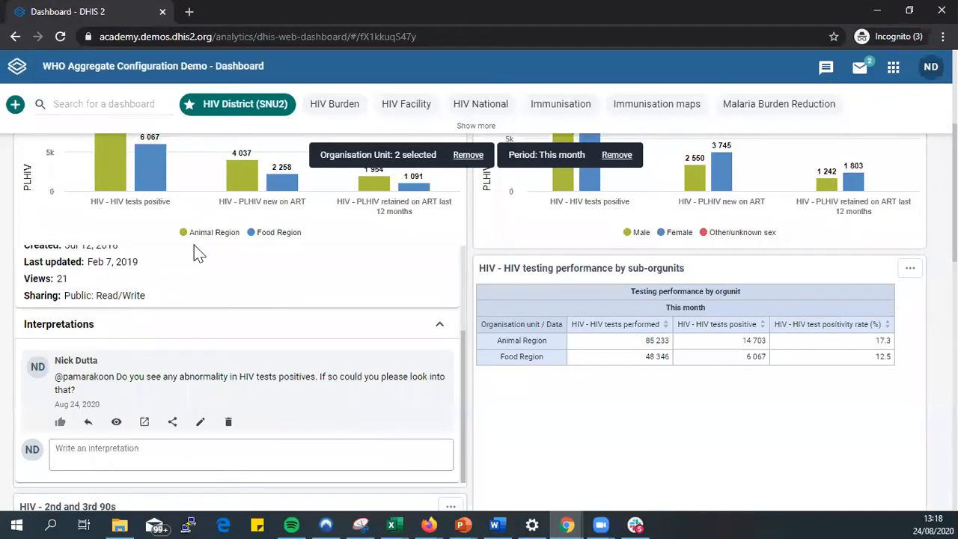
{"action": "scroll", "coordinate": [194, 245], "scroll_direction": "up", "scroll_amount": 2}
{"action": "scroll", "coordinate": [195, 245], "scroll_direction": "down", "scroll_amount": 2}
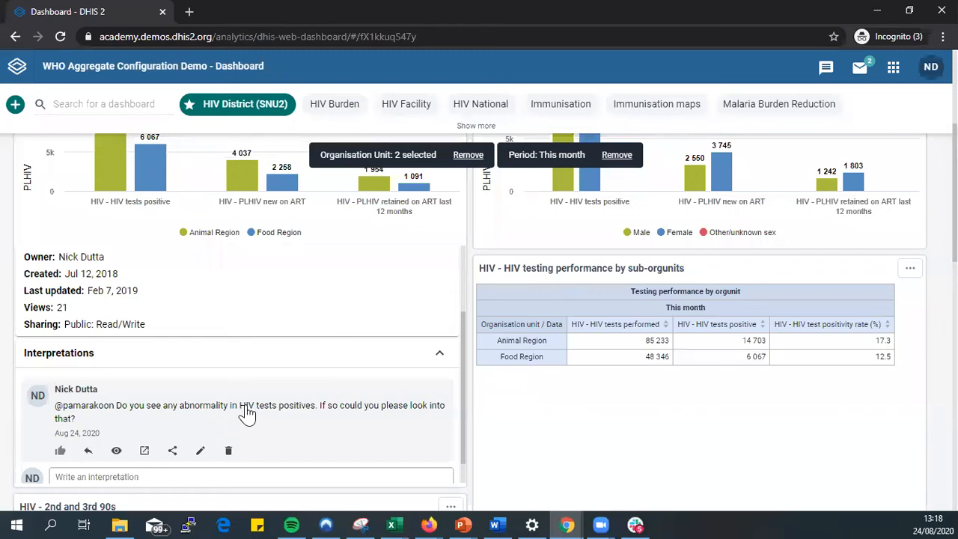
{"action": "scroll", "coordinate": [247, 413], "scroll_direction": "up", "scroll_amount": 1}
{"action": "scroll", "coordinate": [247, 412], "scroll_direction": "up", "scroll_amount": 2}
{"action": "scroll", "coordinate": [246, 412], "scroll_direction": "down", "scroll_amount": 3}
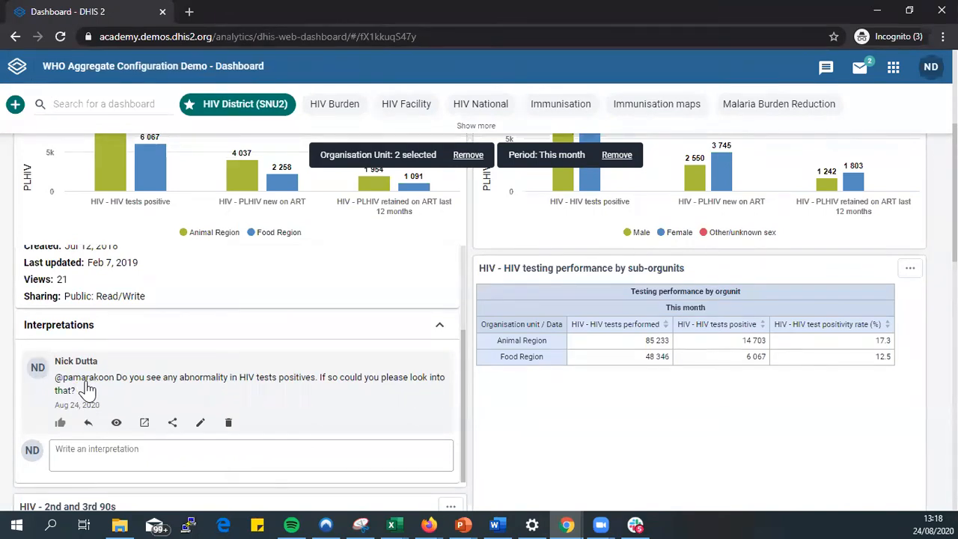
Log out of the current account and sign in with the tagged colleague's saved username and password
{"action": "mouse_move", "coordinate": [826, 181]}
{"action": "left_click", "coordinate": [931, 67]}
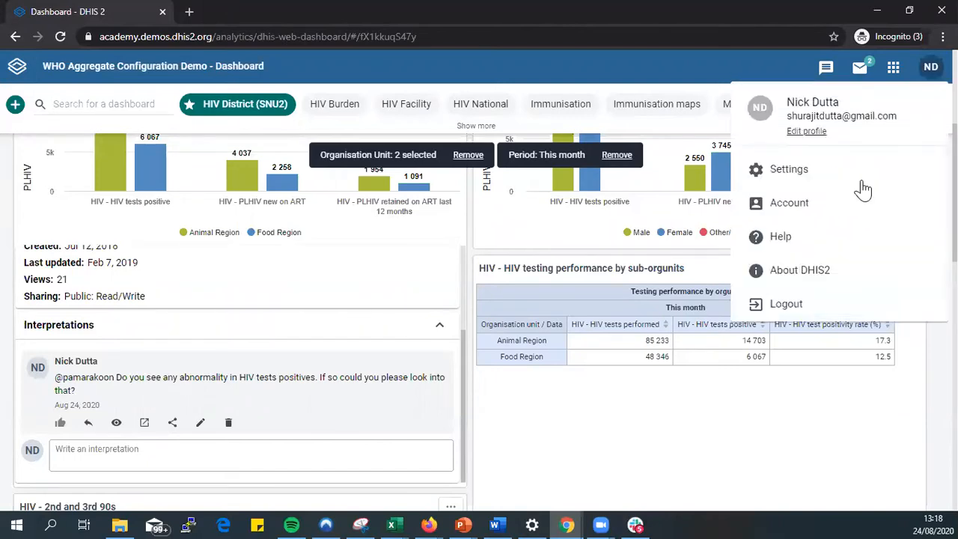
{"action": "left_click", "coordinate": [783, 312]}
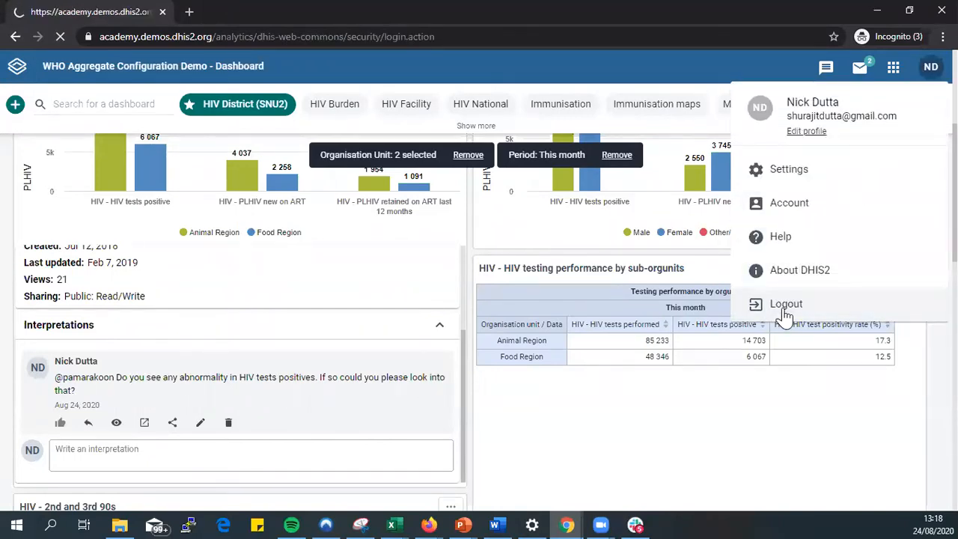
{"action": "left_click", "coordinate": [447, 220]}
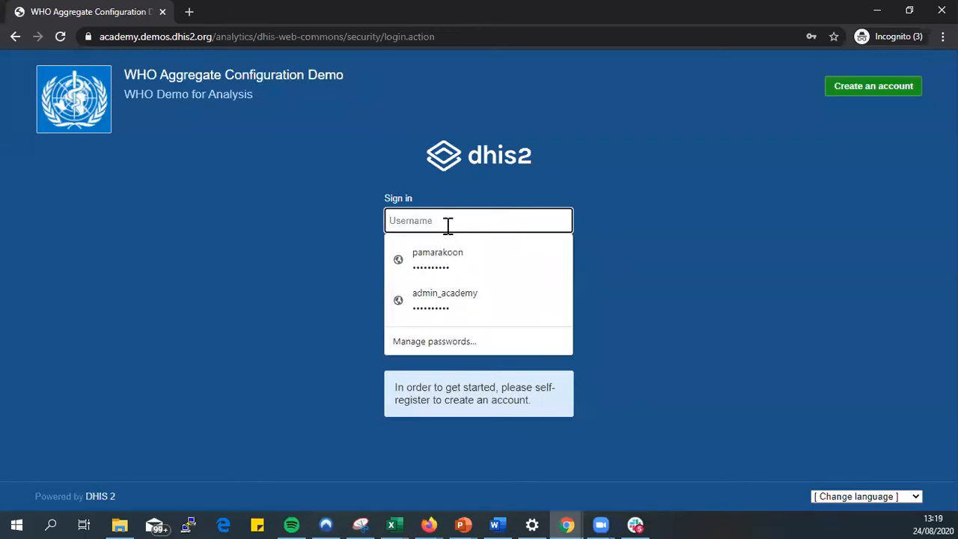
{"action": "left_click", "coordinate": [447, 258]}
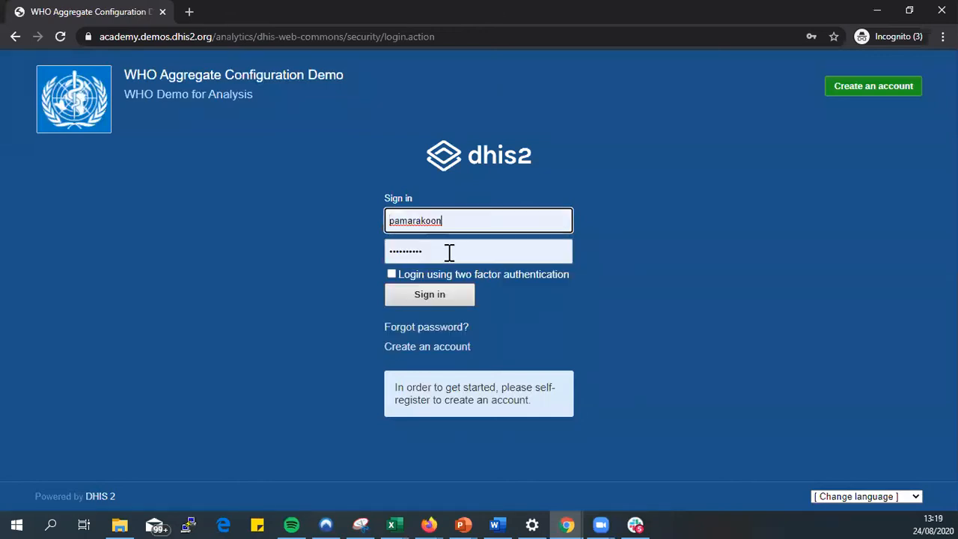
{"action": "left_click", "coordinate": [424, 296]}
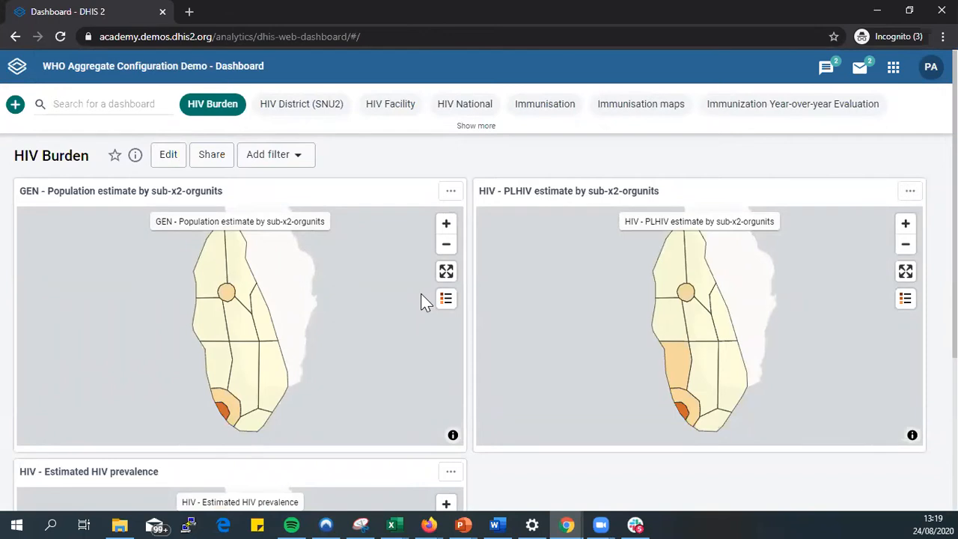
Open the HIV District (SNU2) dashboard and read the interpretation posted under the HIV - HIV cascade chart's details
{"action": "left_click", "coordinate": [303, 109]}
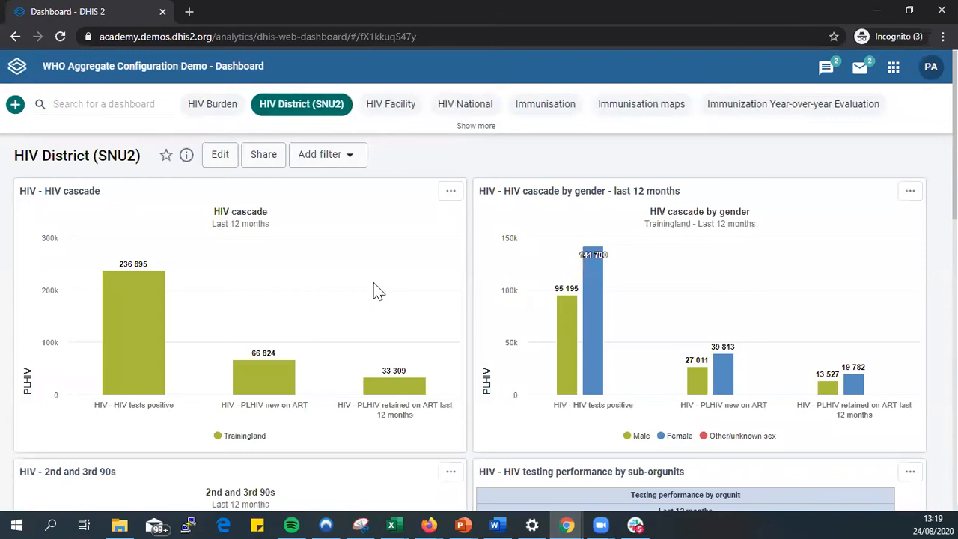
{"action": "left_click", "coordinate": [451, 193]}
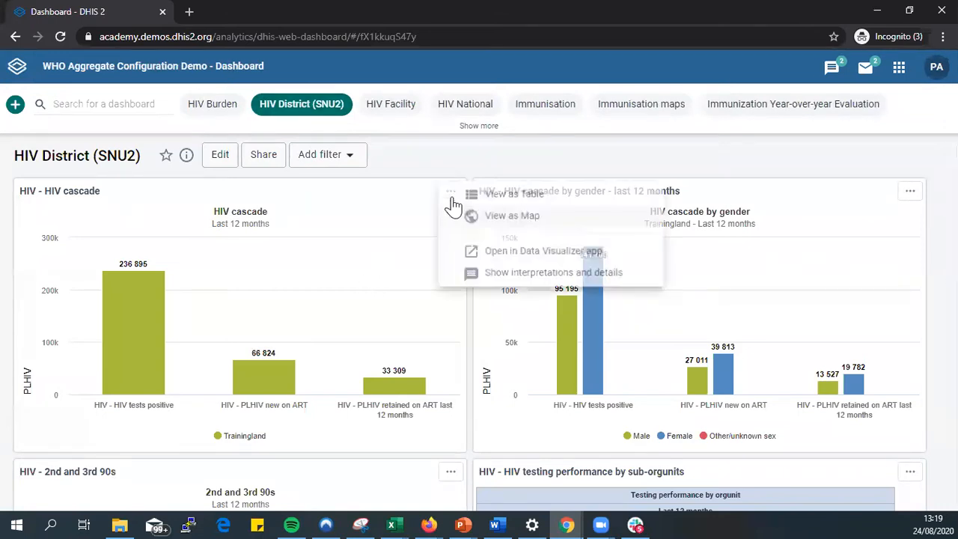
{"action": "left_click", "coordinate": [482, 277]}
{"action": "scroll", "coordinate": [353, 343], "scroll_direction": "down", "scroll_amount": 2}
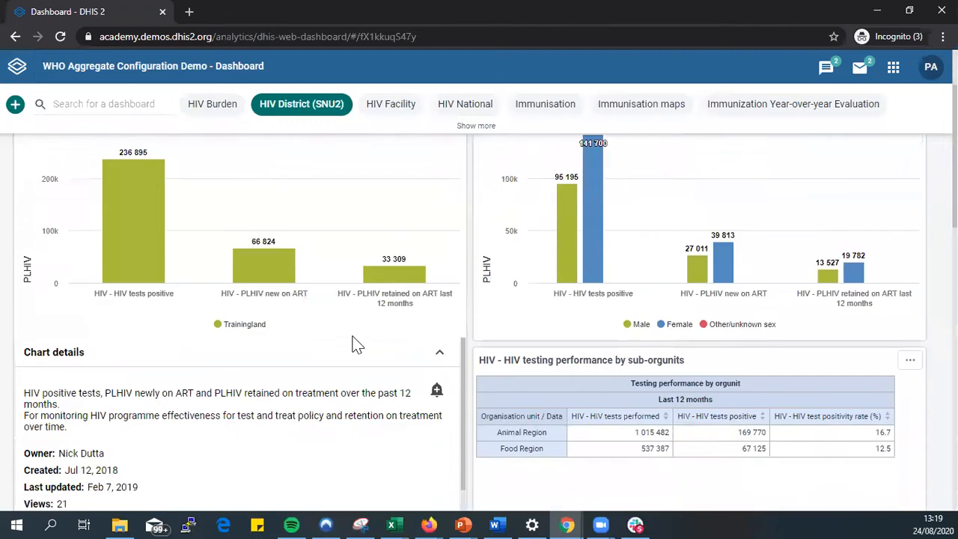
{"action": "scroll", "coordinate": [356, 344], "scroll_direction": "down", "scroll_amount": 2}
{"action": "scroll", "coordinate": [353, 342], "scroll_direction": "up", "scroll_amount": 1}
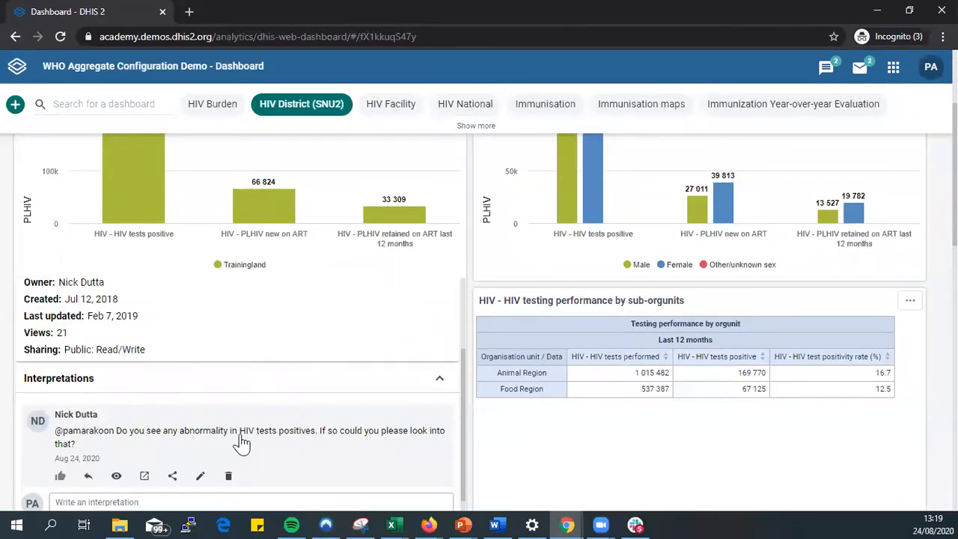
{"action": "scroll", "coordinate": [241, 442], "scroll_direction": "up", "scroll_amount": 1}
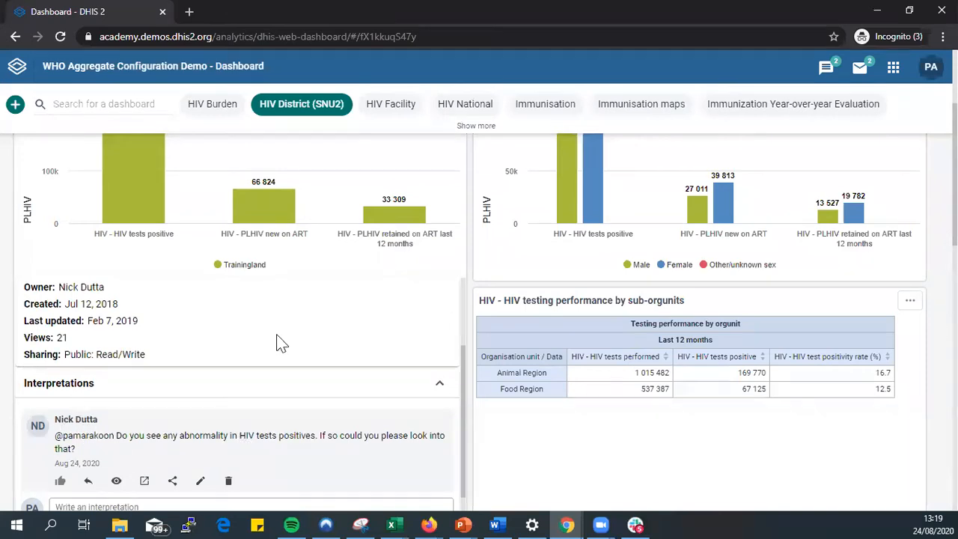
{"action": "scroll", "coordinate": [278, 343], "scroll_direction": "up", "scroll_amount": 2}
{"action": "scroll", "coordinate": [278, 342], "scroll_direction": "up", "scroll_amount": 3}
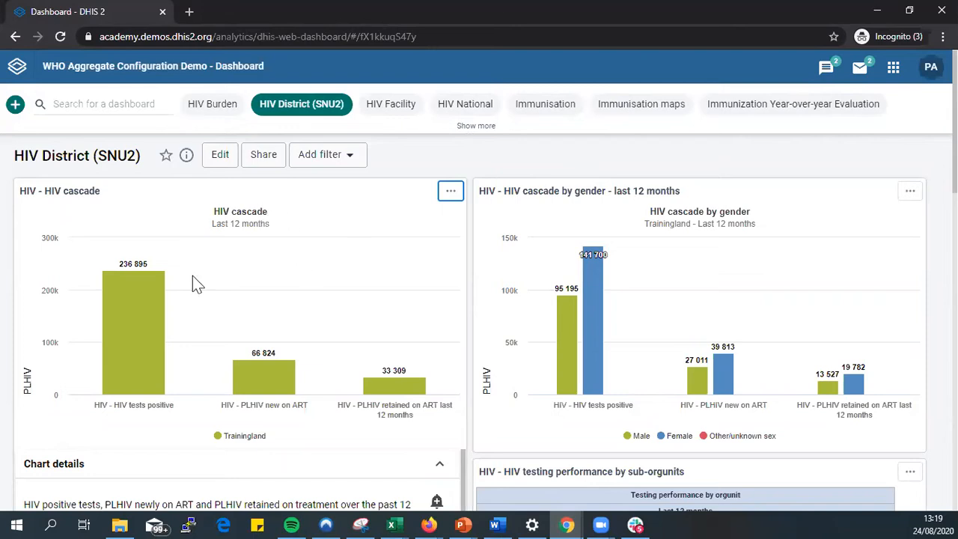
View the posted interpretation with its chart in the Interpretations app and return to the dashboard
{"action": "left_click", "coordinate": [824, 75]}
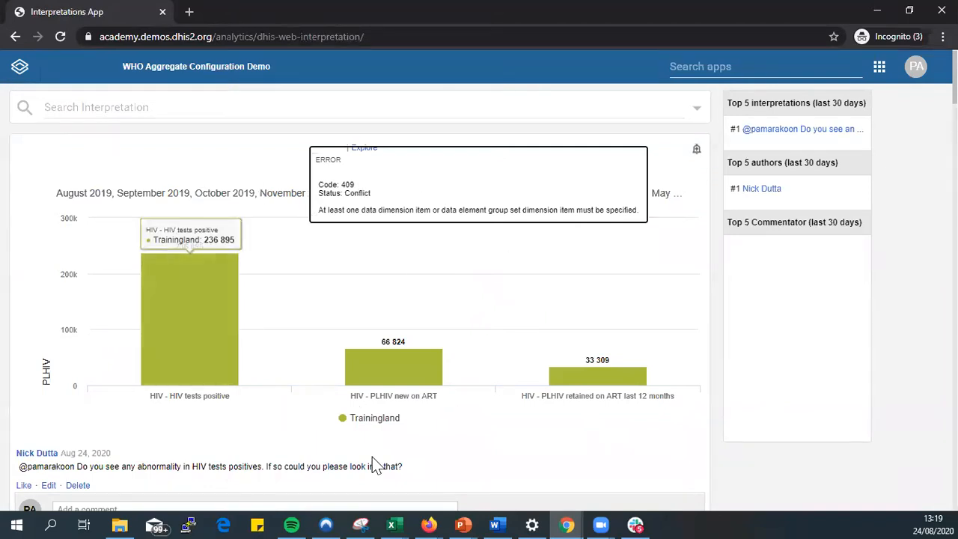
{"action": "scroll", "coordinate": [453, 393], "scroll_direction": "down", "scroll_amount": 2}
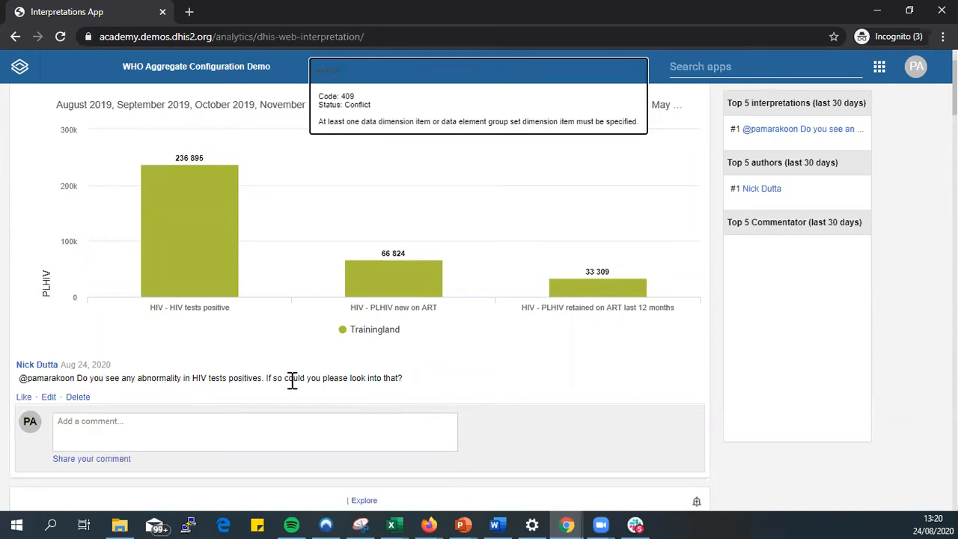
{"action": "scroll", "coordinate": [292, 381], "scroll_direction": "up", "scroll_amount": 1}
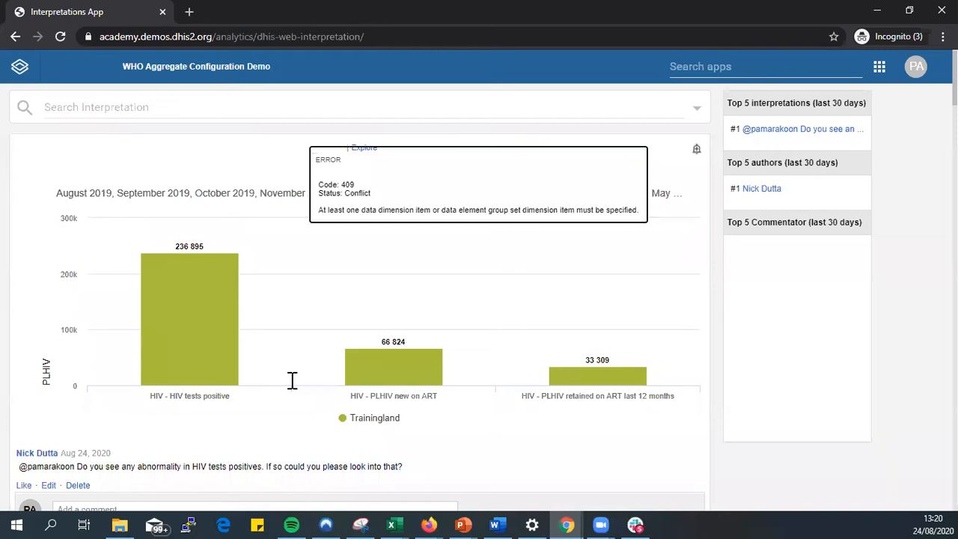
{"action": "left_click", "coordinate": [18, 67]}
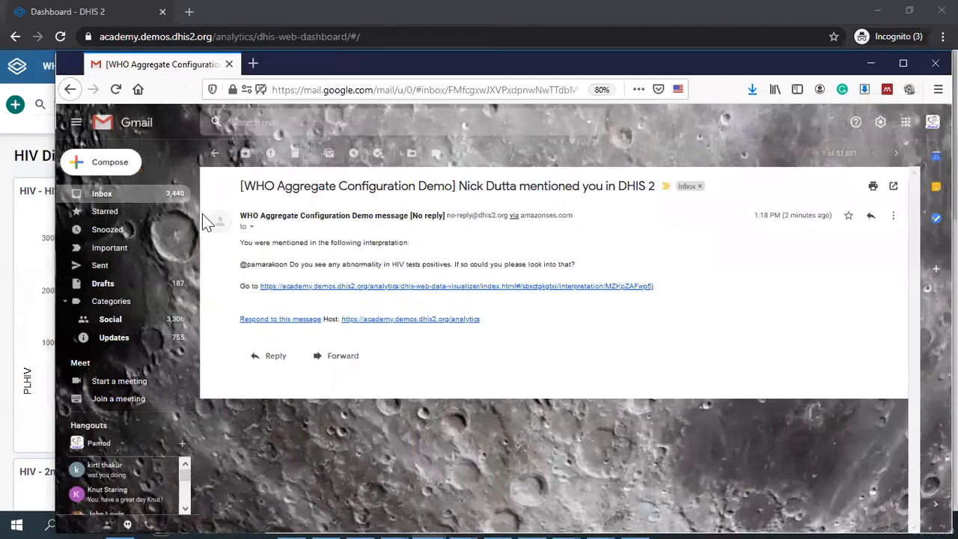
Read the DHIS2 mention notification e-mail in Gmail, enlarged for viewing, and switch back to the dashboard in Chrome
{"action": "left_click", "coordinate": [76, 124]}
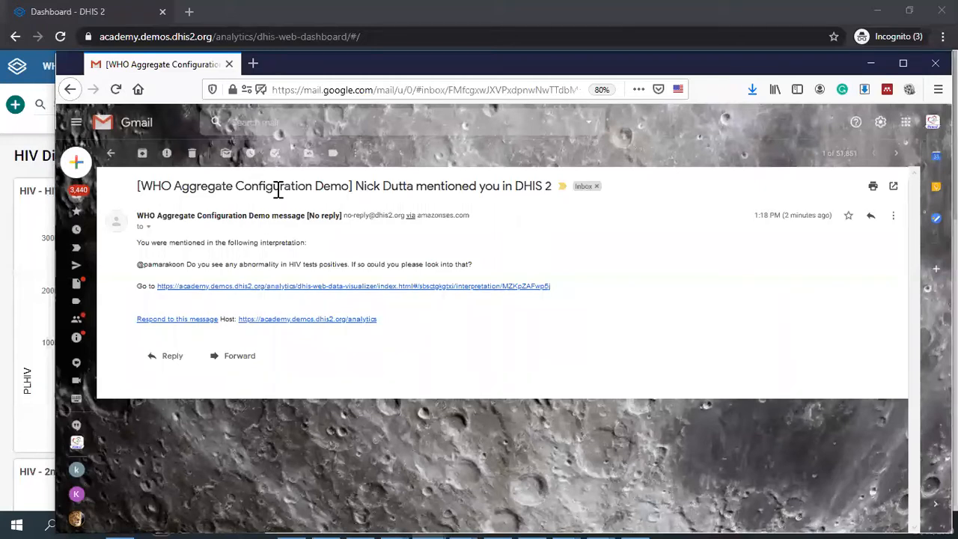
{"action": "double_click", "coordinate": [516, 61]}
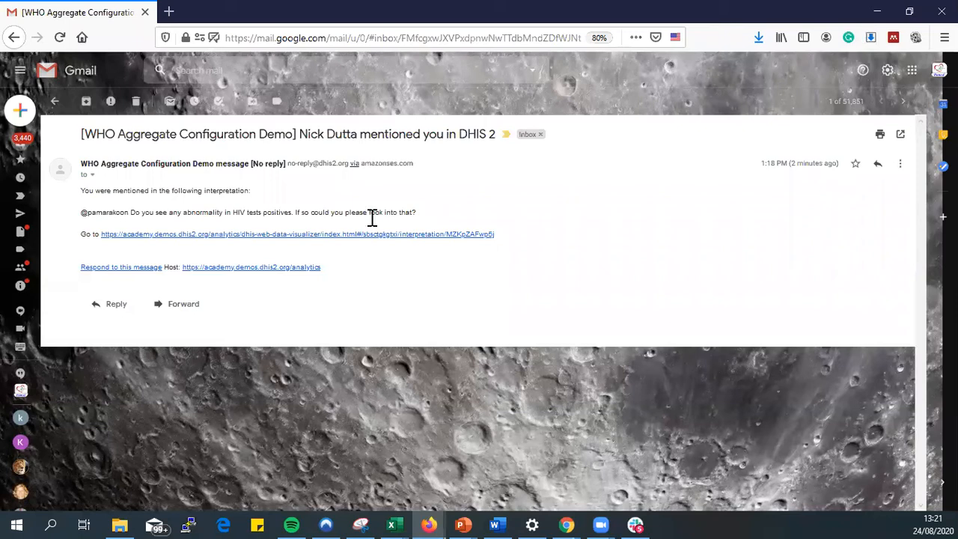
{"action": "key", "text": "alt+Tab"}
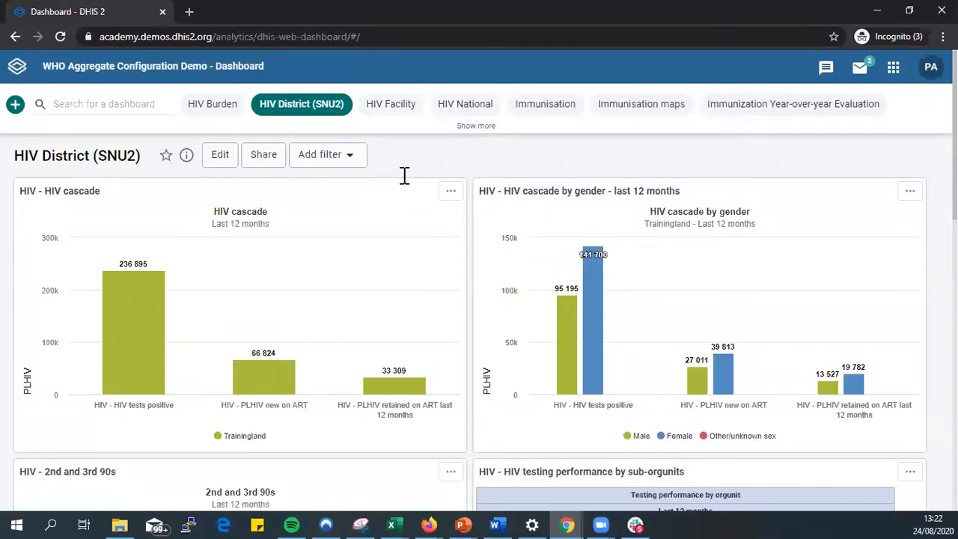
Log out of the colleague's account and sign in with the saved administrator username and password
{"action": "left_click", "coordinate": [928, 84]}
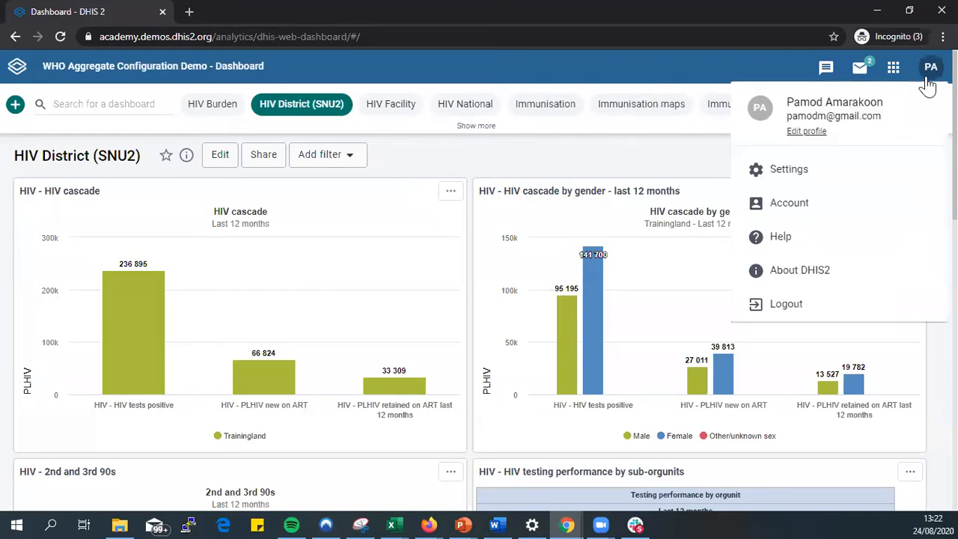
{"action": "left_click", "coordinate": [806, 311]}
{"action": "left_click", "coordinate": [557, 229]}
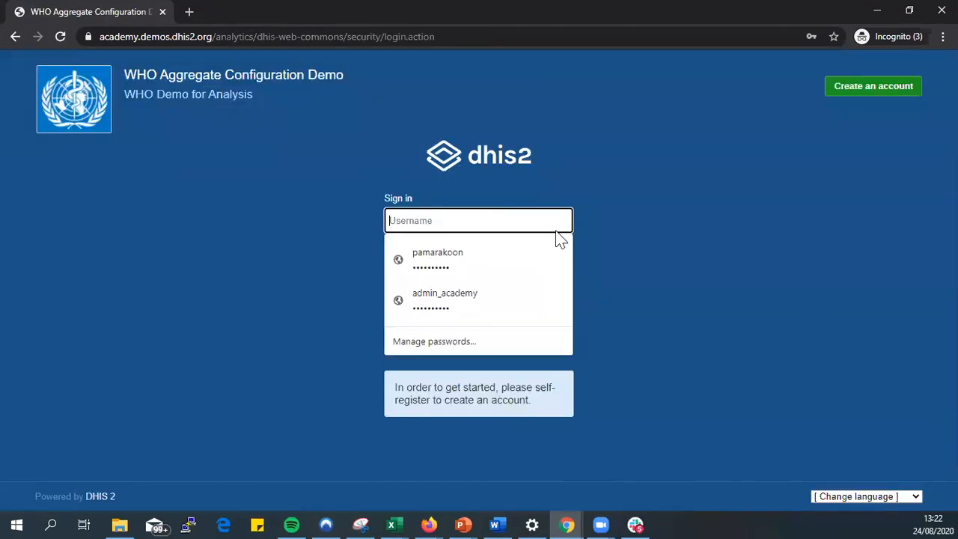
{"action": "left_click", "coordinate": [538, 249]}
{"action": "left_click", "coordinate": [424, 299]}
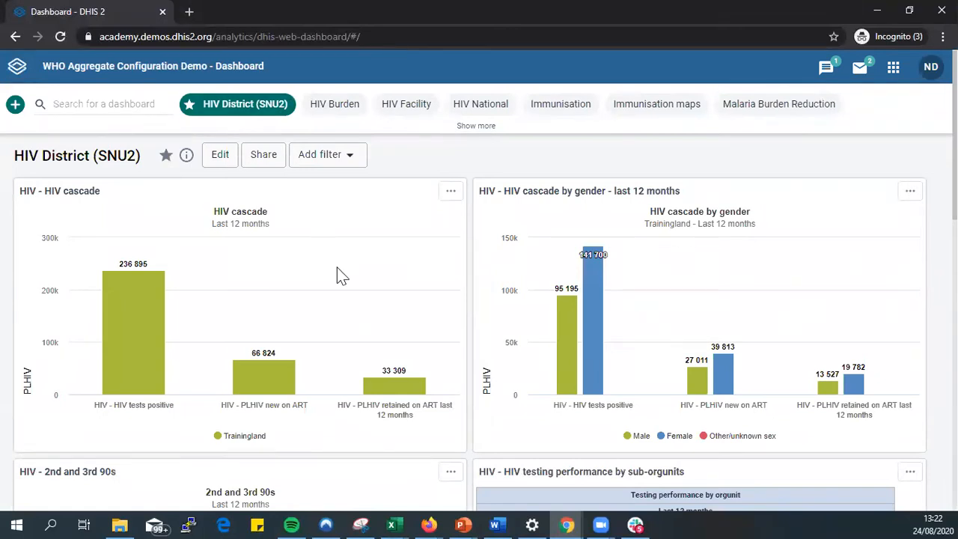
Look through the HIV District (SNU2) dashboard down to the HIV - ART performance by sub-orgunits table
{"action": "scroll", "coordinate": [338, 276], "scroll_direction": "down", "scroll_amount": 1}
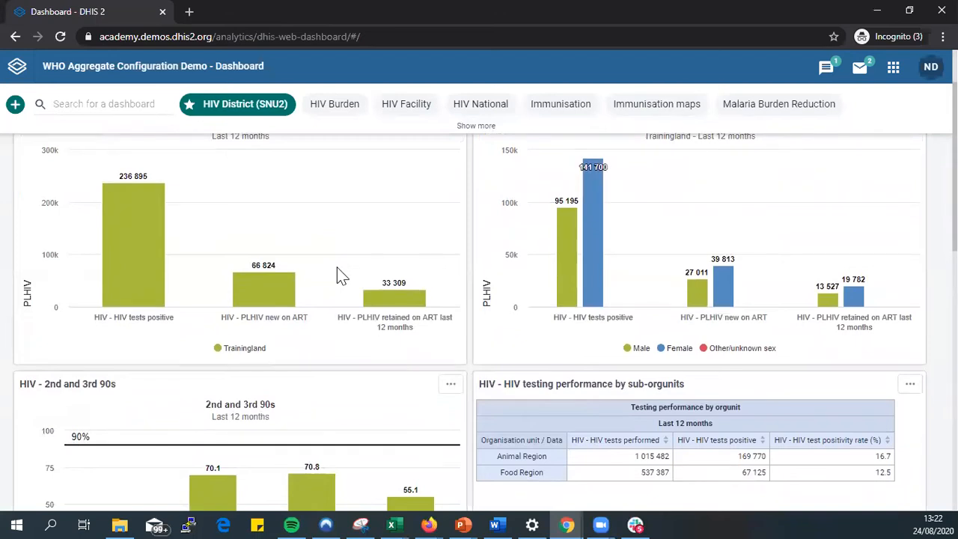
{"action": "scroll", "coordinate": [338, 276], "scroll_direction": "down", "scroll_amount": 4}
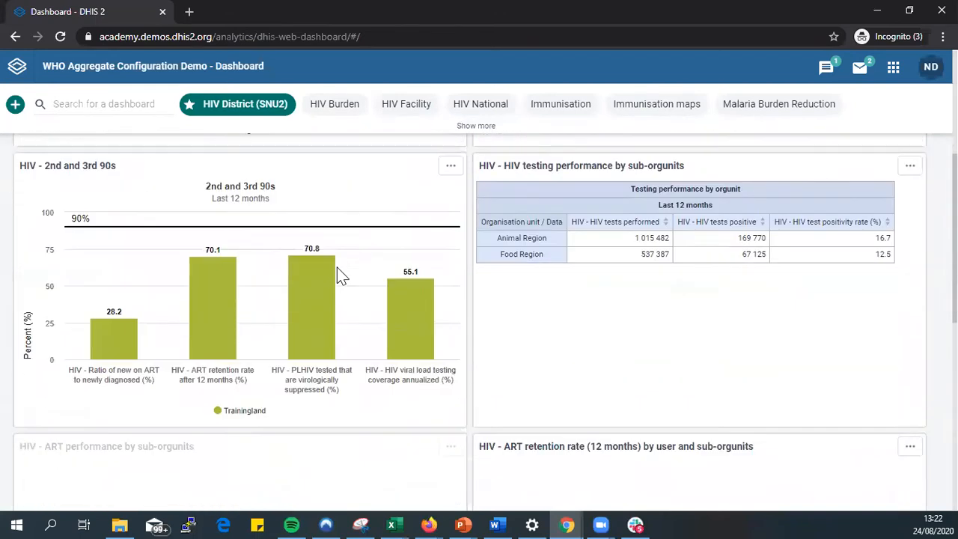
{"action": "scroll", "coordinate": [338, 276], "scroll_direction": "down", "scroll_amount": 1}
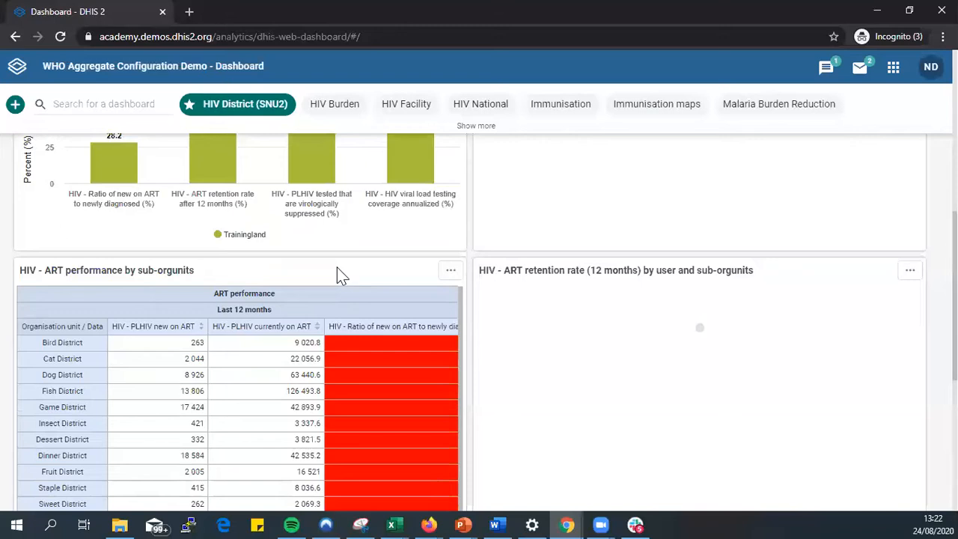
{"action": "scroll", "coordinate": [337, 277], "scroll_direction": "down", "scroll_amount": 1}
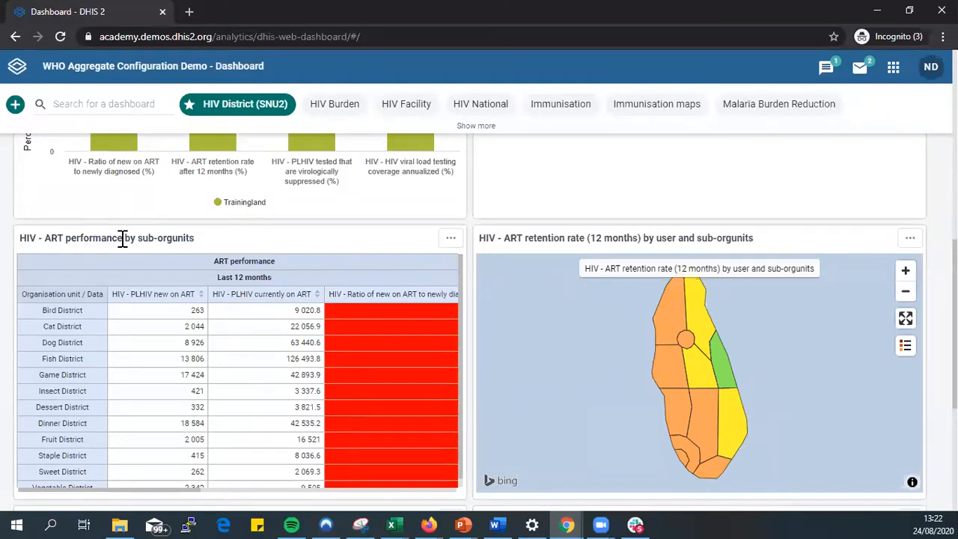
{"action": "scroll", "coordinate": [253, 335], "scroll_direction": "down", "scroll_amount": 1}
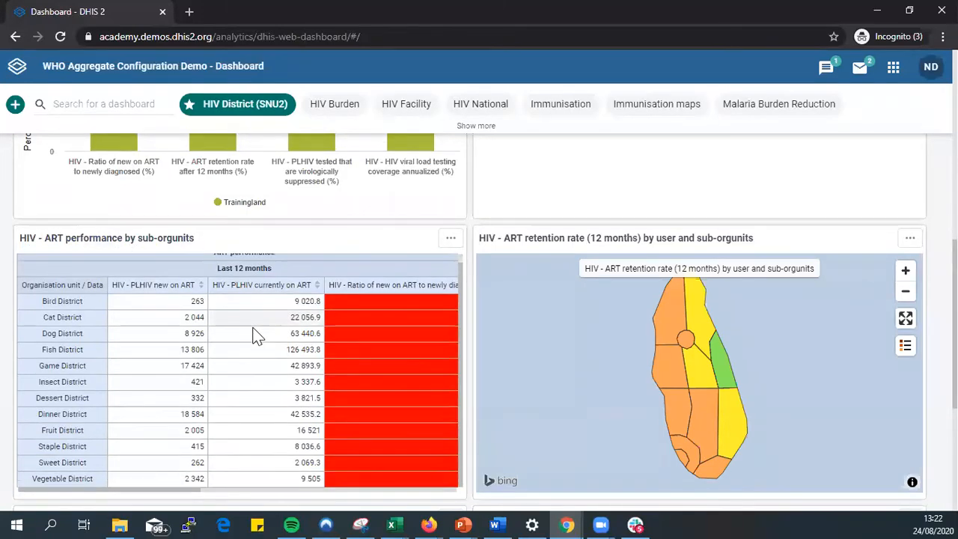
{"action": "scroll", "coordinate": [253, 336], "scroll_direction": "down", "scroll_amount": 1}
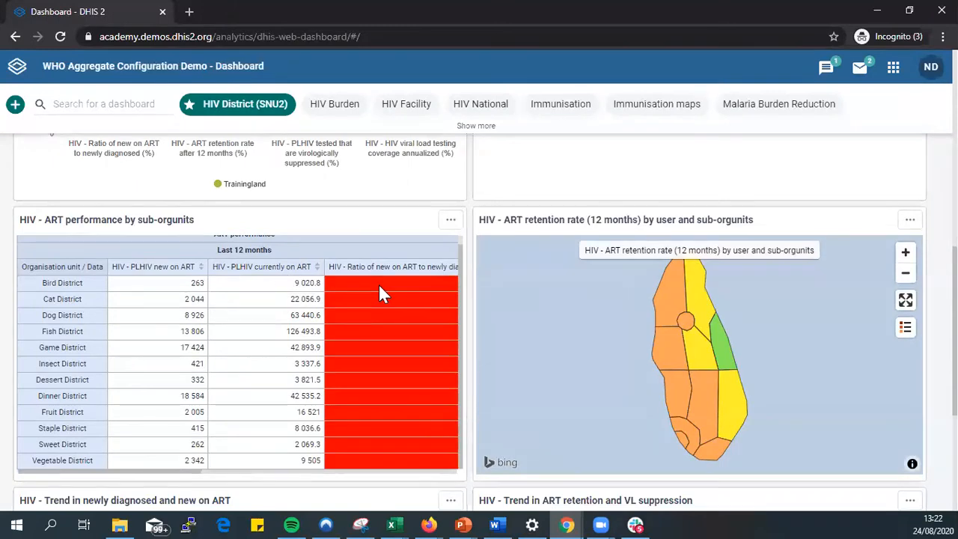
Examine the colour-coded indicator columns of the ART performance table, including new on ART ratio, retention rate and viral suppression
{"action": "scroll", "coordinate": [378, 288], "scroll_direction": "right", "scroll_amount": 1}
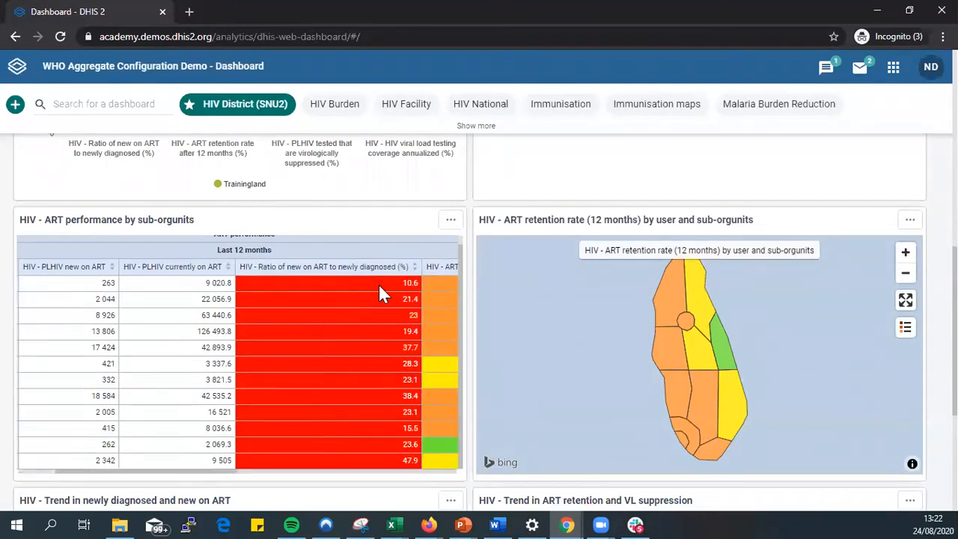
{"action": "scroll", "coordinate": [378, 285], "scroll_direction": "right", "scroll_amount": 2}
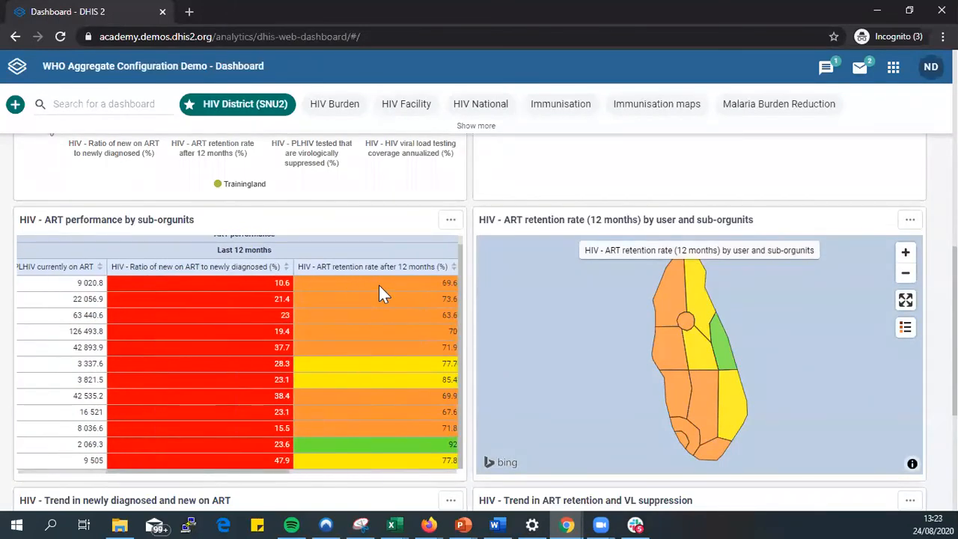
{"action": "scroll", "coordinate": [379, 285], "scroll_direction": "right", "scroll_amount": 2}
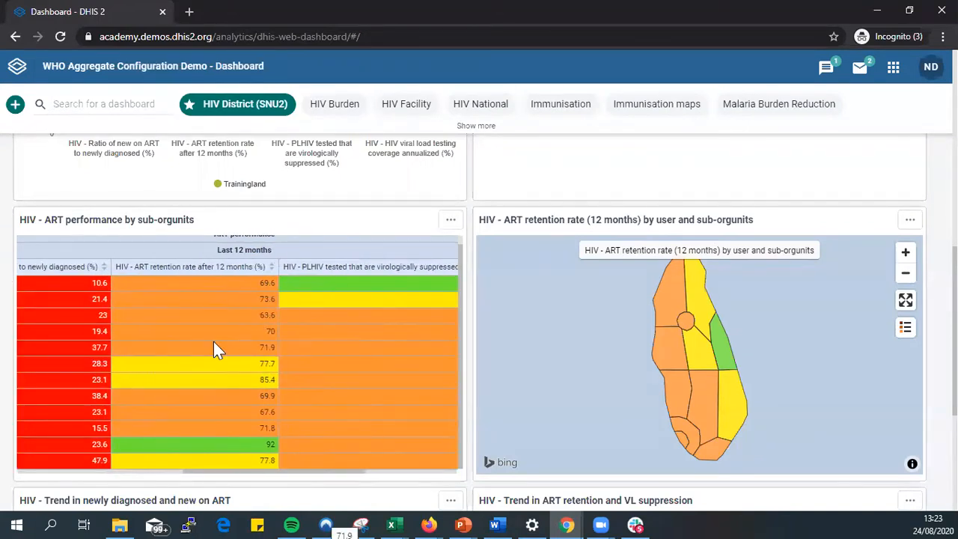
{"action": "scroll", "coordinate": [214, 349], "scroll_direction": "left", "scroll_amount": 5}
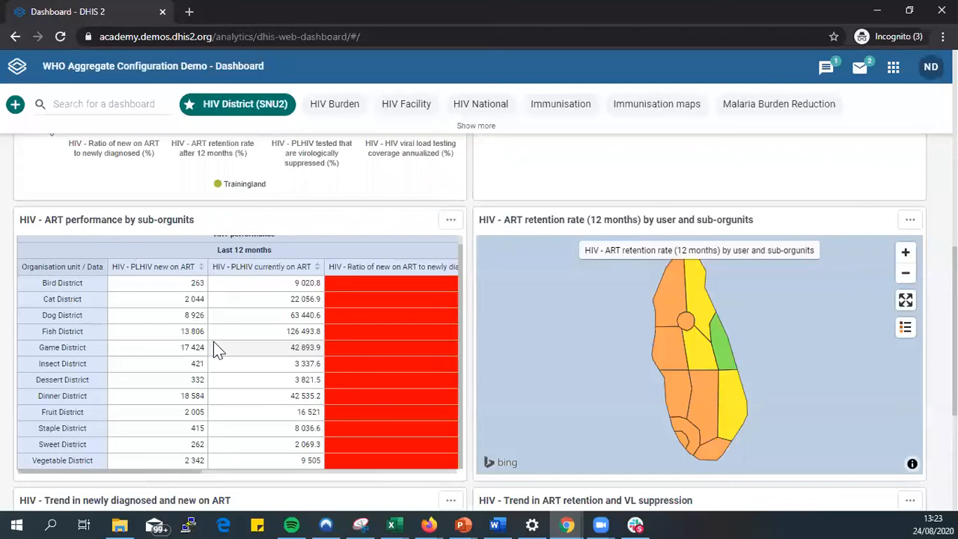
{"action": "scroll", "coordinate": [213, 349], "scroll_direction": "right", "scroll_amount": 5}
{"action": "scroll", "coordinate": [213, 343], "scroll_direction": "right", "scroll_amount": 1}
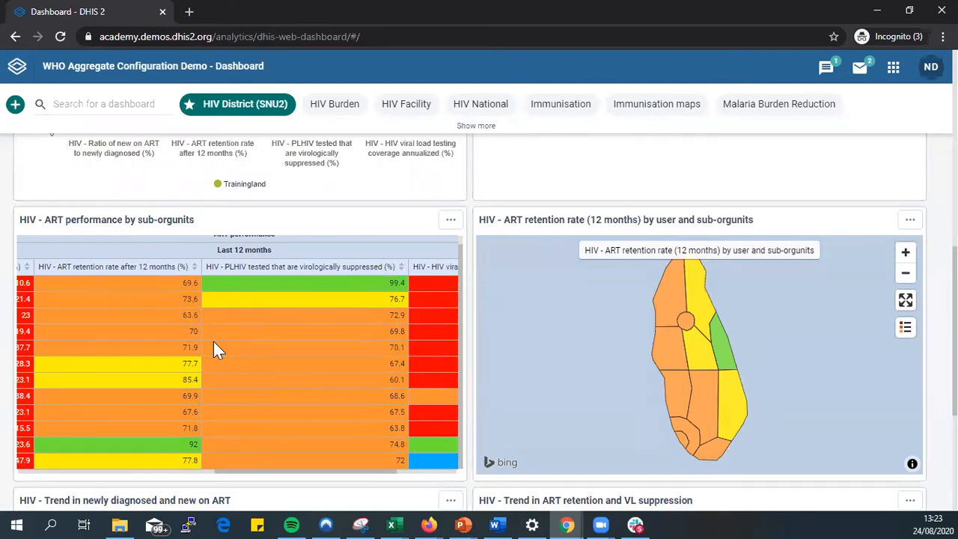
{"action": "scroll", "coordinate": [213, 345], "scroll_direction": "left", "scroll_amount": 3}
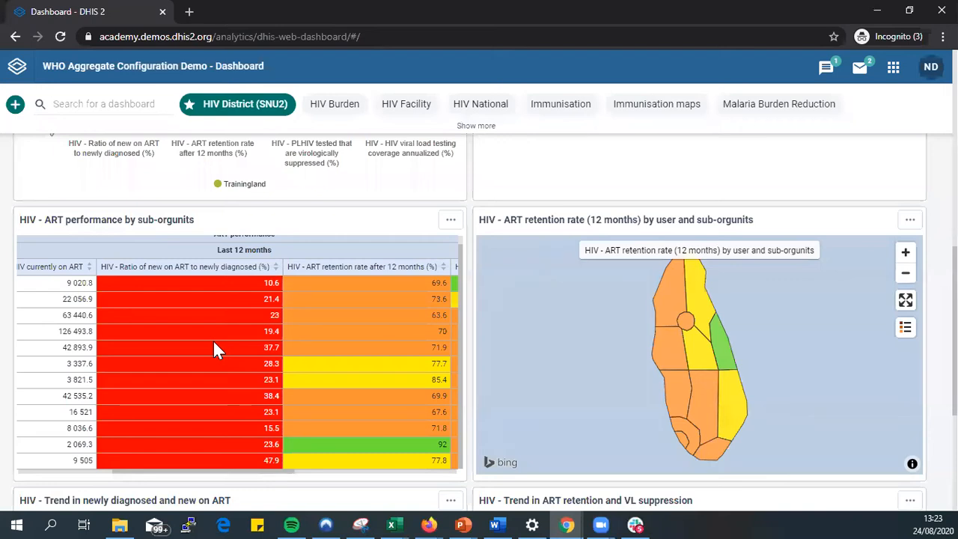
{"action": "scroll", "coordinate": [347, 452], "scroll_direction": "down", "scroll_amount": 1}
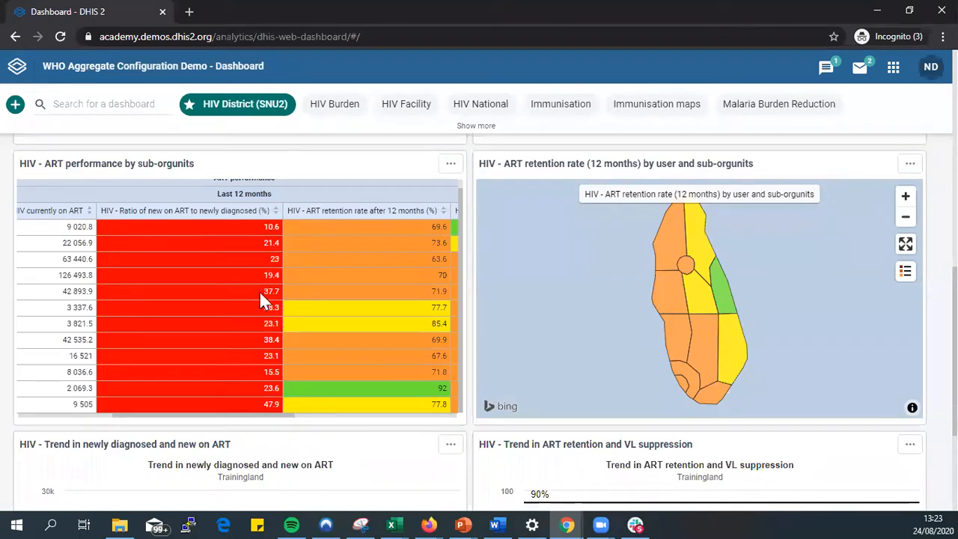
{"action": "scroll", "coordinate": [259, 290], "scroll_direction": "right", "scroll_amount": 2}
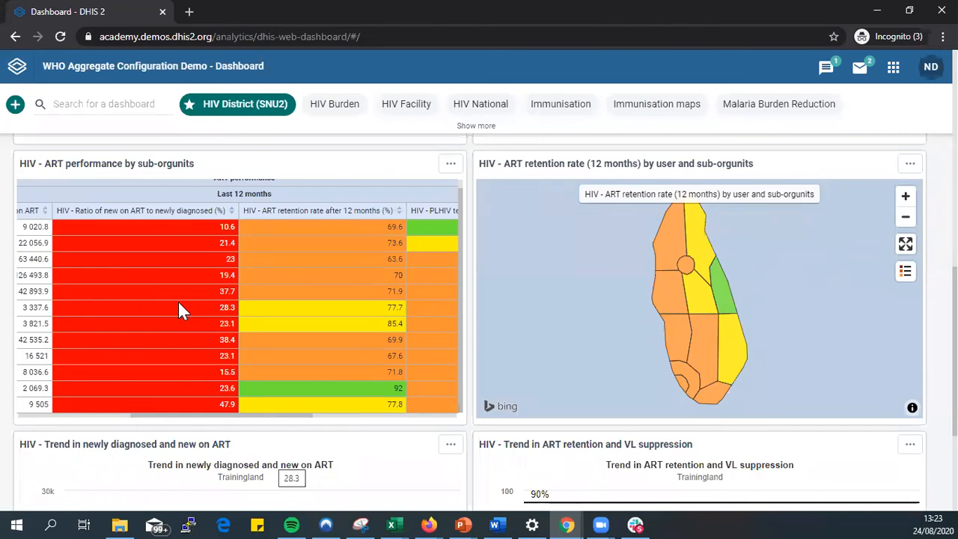
{"action": "scroll", "coordinate": [179, 307], "scroll_direction": "up", "scroll_amount": 1}
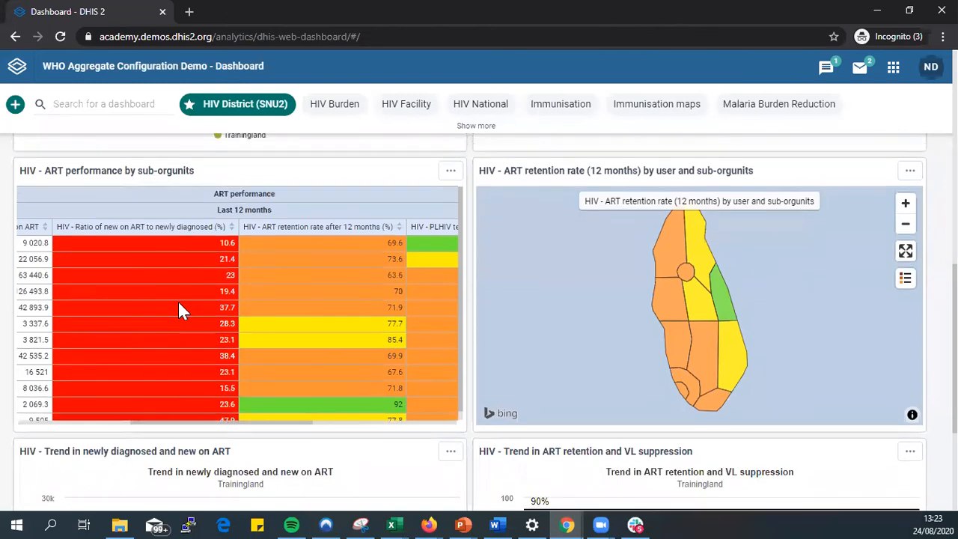
Sort the ART performance table in ascending order by HIV - Ratio of new on ART to newly diagnosed (%) and review the district order
{"action": "scroll", "coordinate": [180, 307], "scroll_direction": "left", "scroll_amount": 3}
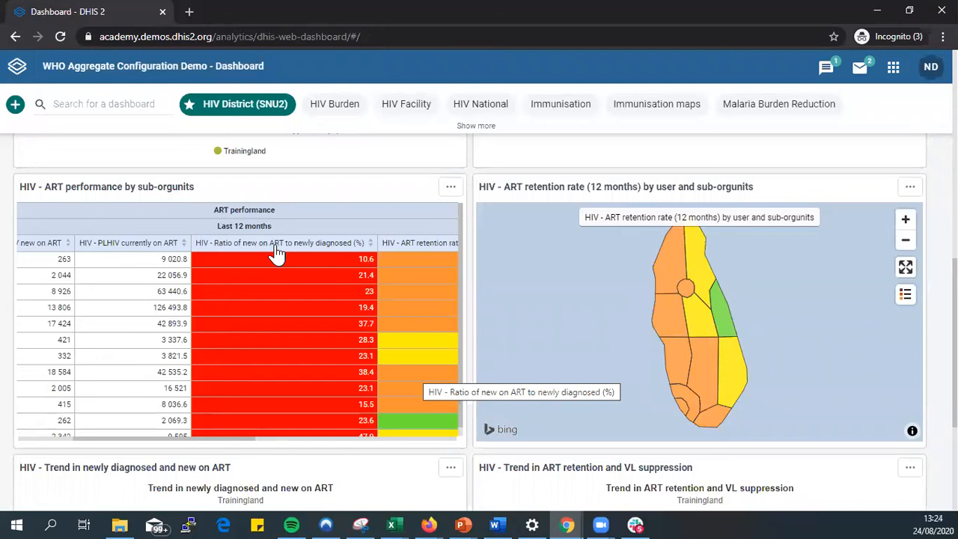
{"action": "left_click", "coordinate": [364, 249]}
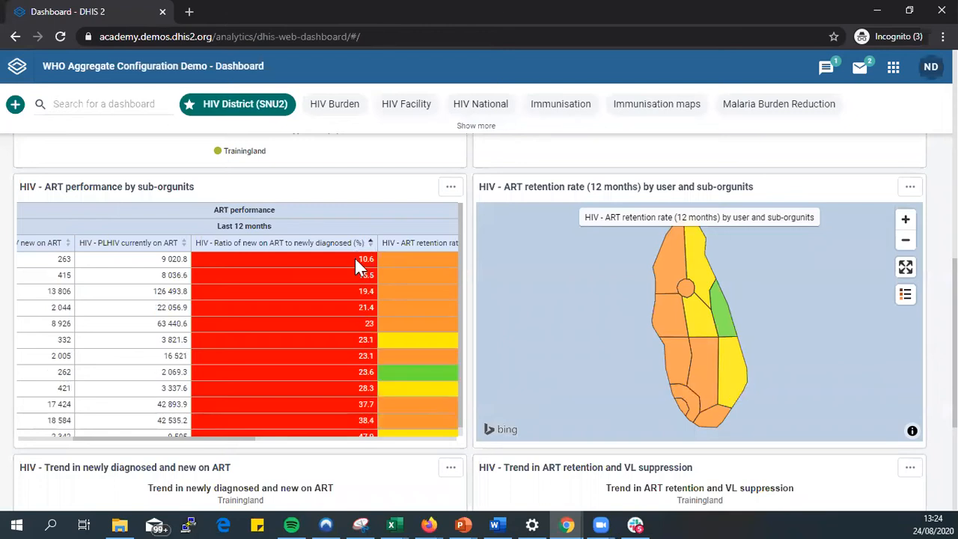
{"action": "scroll", "coordinate": [308, 323], "scroll_direction": "left", "scroll_amount": 5}
{"action": "scroll", "coordinate": [308, 323], "scroll_direction": "right", "scroll_amount": 5}
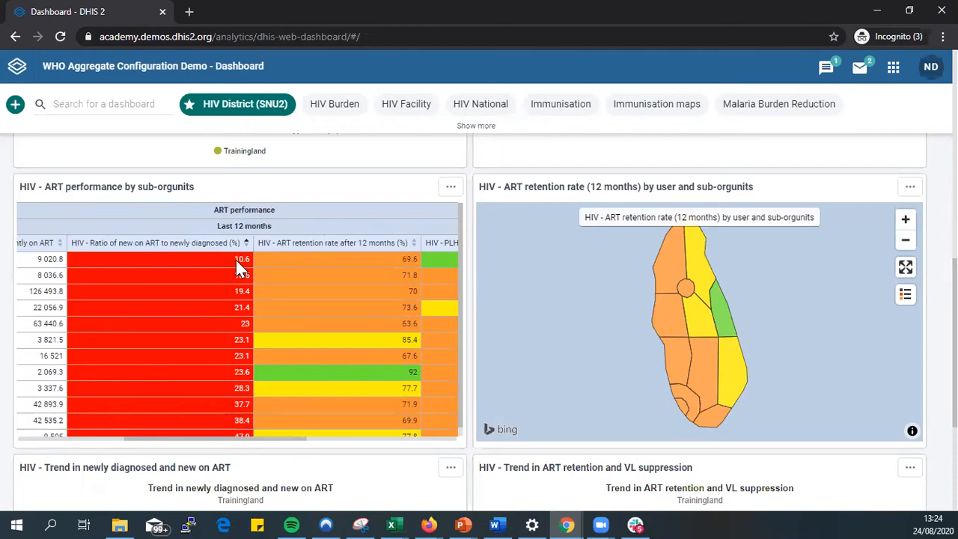
{"action": "scroll", "coordinate": [201, 352], "scroll_direction": "left", "scroll_amount": 5}
{"action": "scroll", "coordinate": [201, 352], "scroll_direction": "right", "scroll_amount": 3}
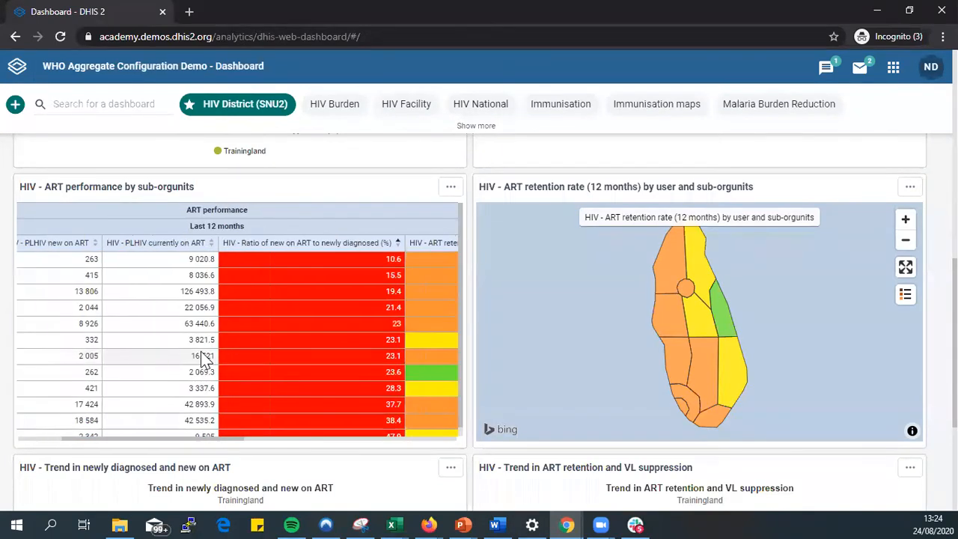
{"action": "scroll", "coordinate": [201, 358], "scroll_direction": "left", "scroll_amount": 3}
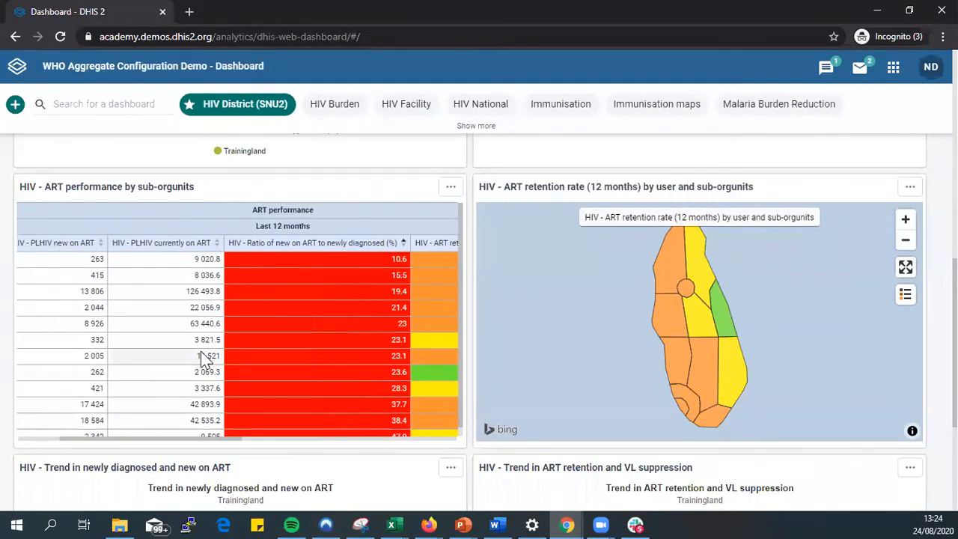
{"action": "scroll", "coordinate": [200, 356], "scroll_direction": "left", "scroll_amount": 1}
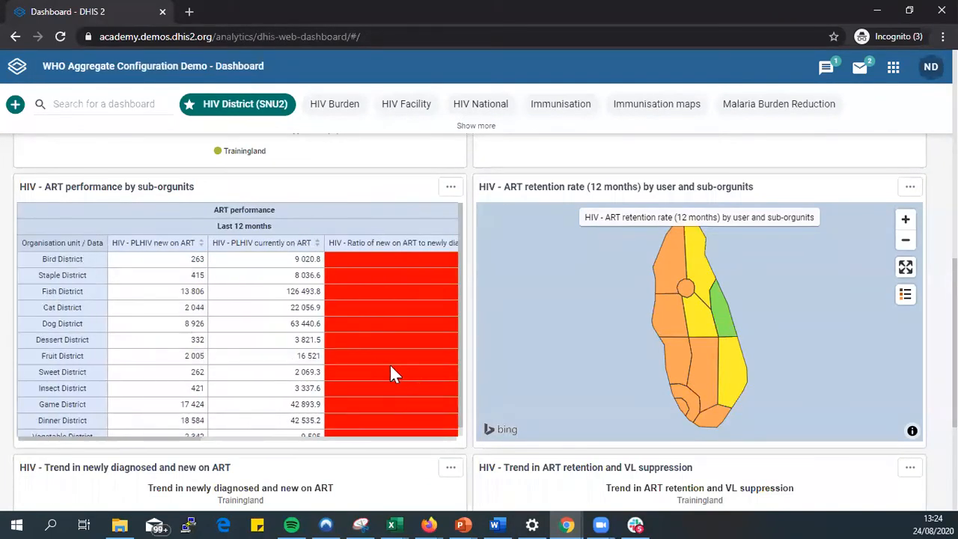
Check the trend charts below the ART performance table and compare the sorted districts' ratio and retention rate columns
{"action": "scroll", "coordinate": [374, 362], "scroll_direction": "right", "scroll_amount": 2}
{"action": "scroll", "coordinate": [374, 362], "scroll_direction": "down", "scroll_amount": 3}
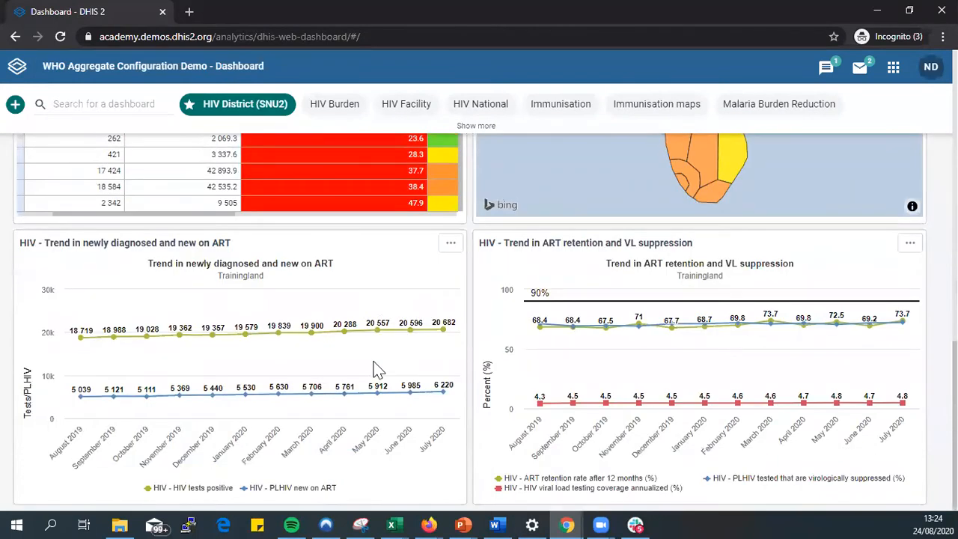
{"action": "scroll", "coordinate": [373, 320], "scroll_direction": "up", "scroll_amount": 2}
{"action": "scroll", "coordinate": [373, 318], "scroll_direction": "down", "scroll_amount": 3}
{"action": "scroll", "coordinate": [337, 307], "scroll_direction": "up", "scroll_amount": 2}
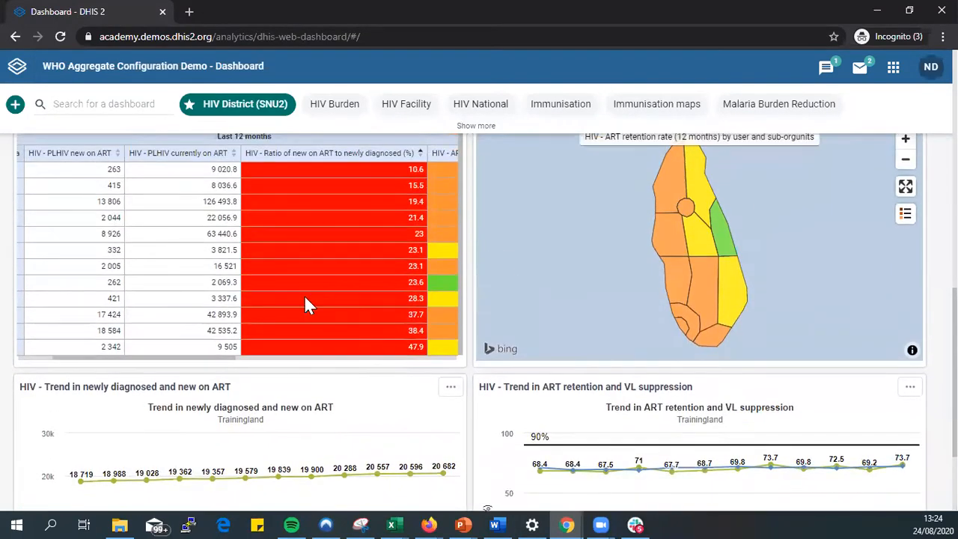
{"action": "scroll", "coordinate": [255, 303], "scroll_direction": "left", "scroll_amount": 2}
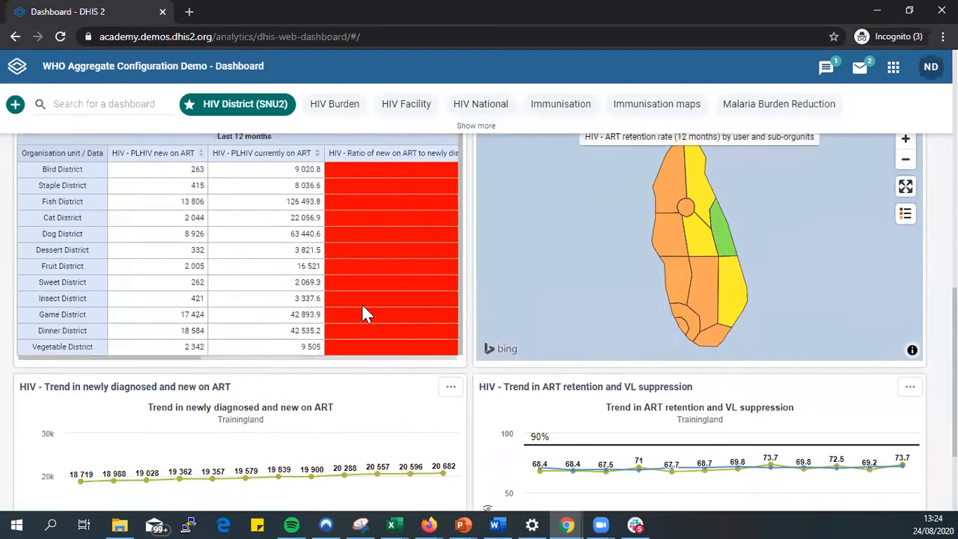
{"action": "scroll", "coordinate": [357, 301], "scroll_direction": "right", "scroll_amount": 3}
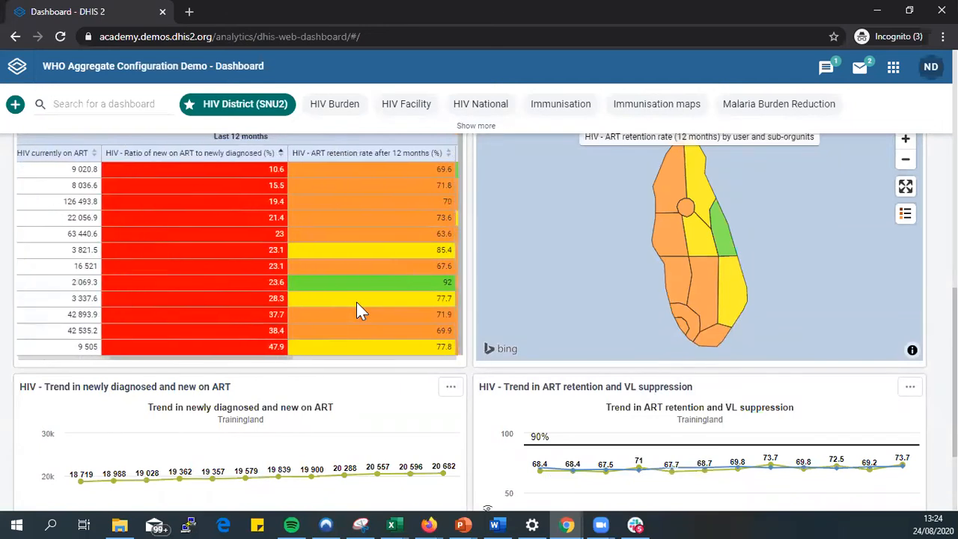
Show the HIV - ART retention rate (12 months) by user and sub-orgunits map as a chart and inspect the Fish District bar
{"action": "scroll", "coordinate": [356, 302], "scroll_direction": "up", "scroll_amount": 1}
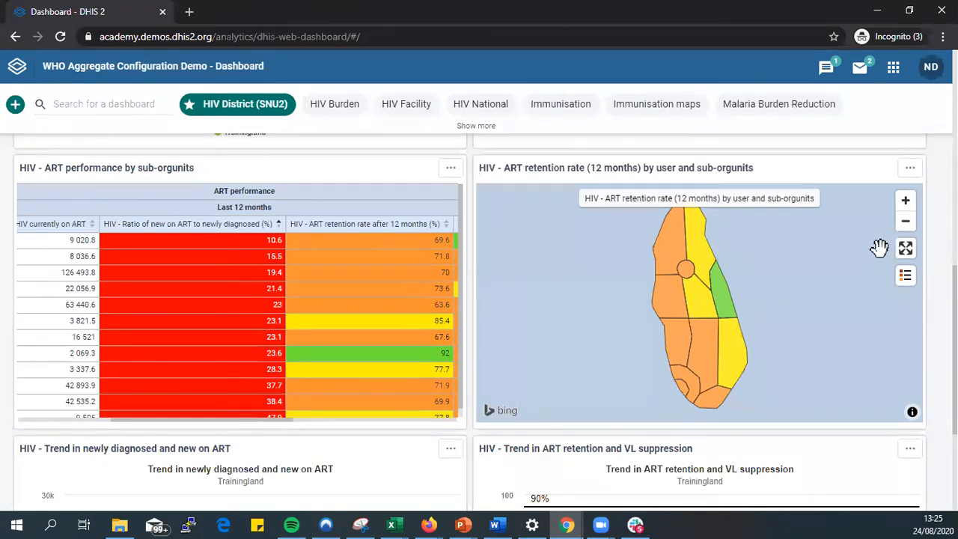
{"action": "left_click", "coordinate": [912, 174]}
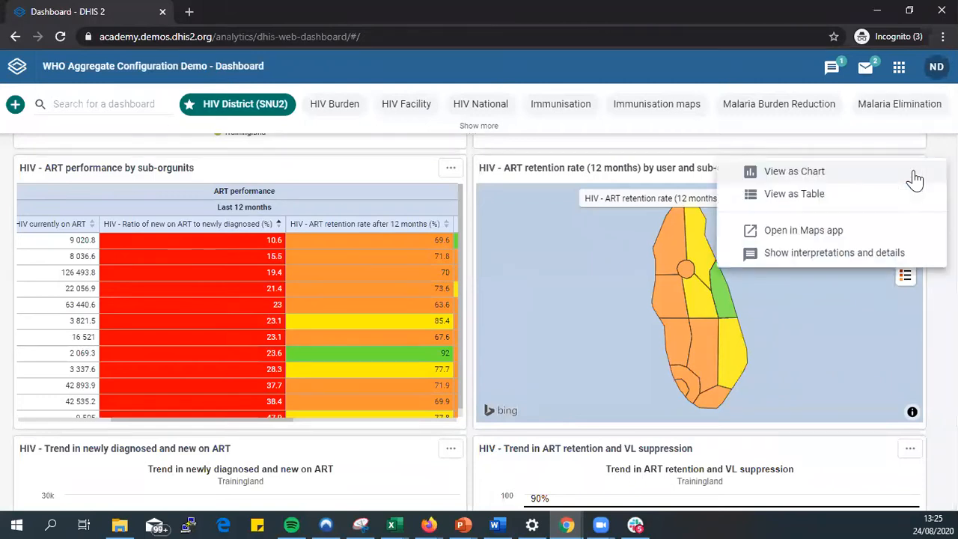
{"action": "left_click", "coordinate": [806, 174]}
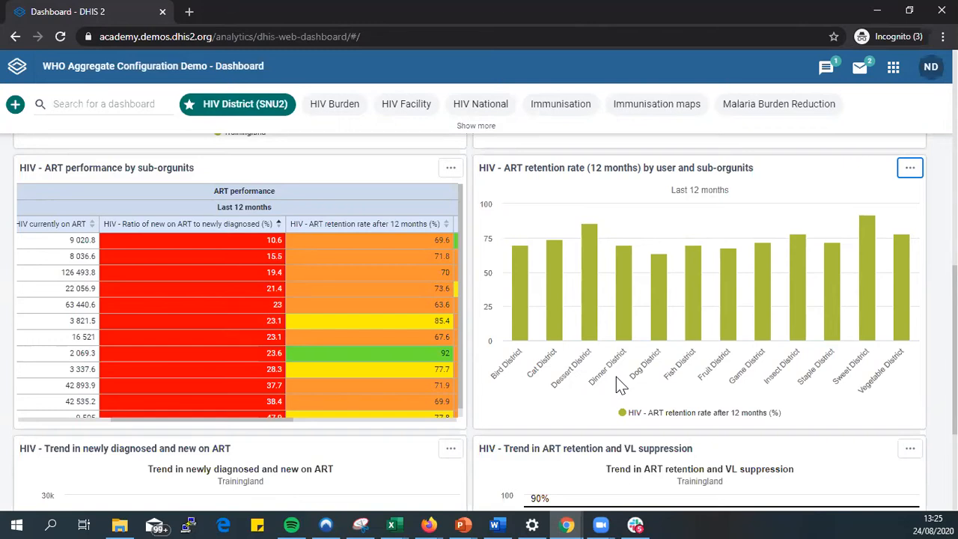
{"action": "mouse_move", "coordinate": [700, 300]}
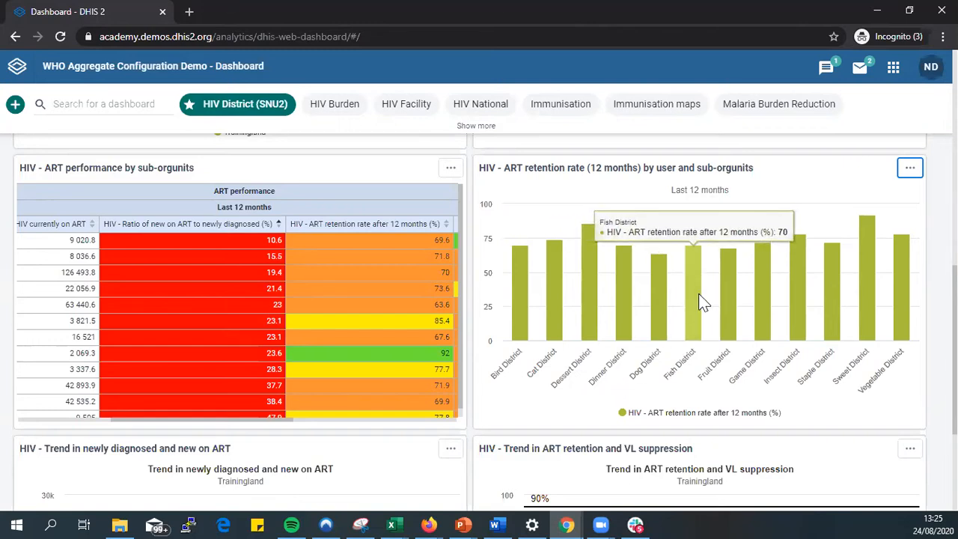
Show the HIV - HIV testing performance by sub-orgunits table as a chart and inspect its bars
{"action": "mouse_move", "coordinate": [867, 225]}
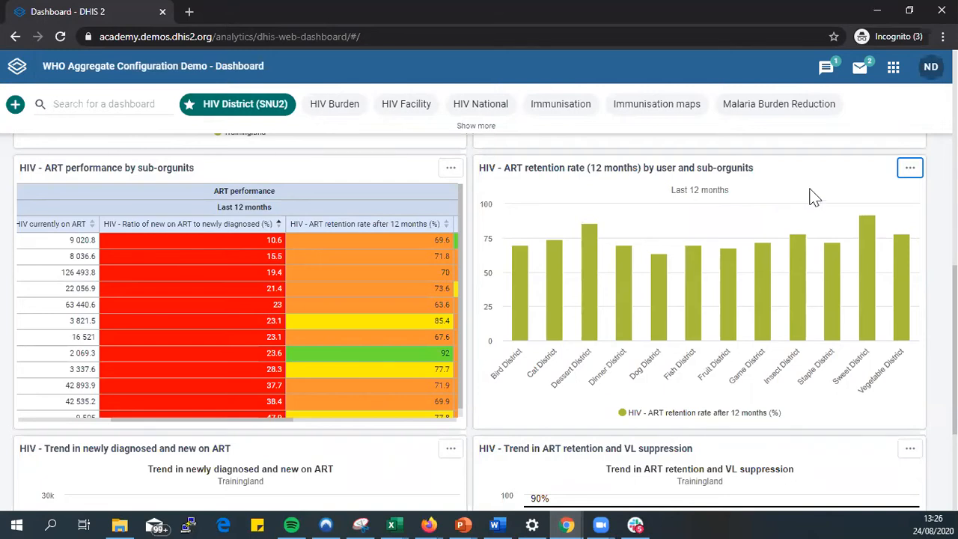
{"action": "scroll", "coordinate": [679, 239], "scroll_direction": "up", "scroll_amount": 3}
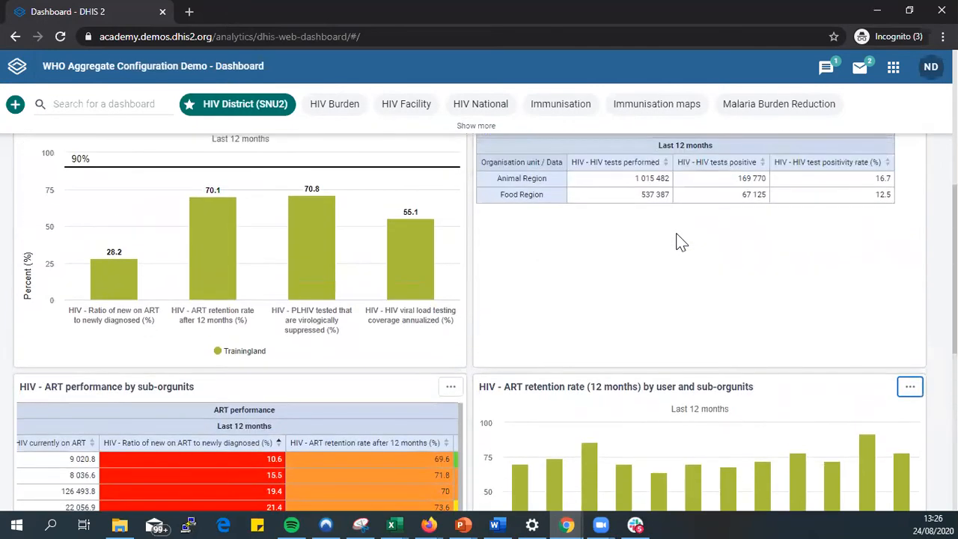
{"action": "scroll", "coordinate": [679, 239], "scroll_direction": "up", "scroll_amount": 3}
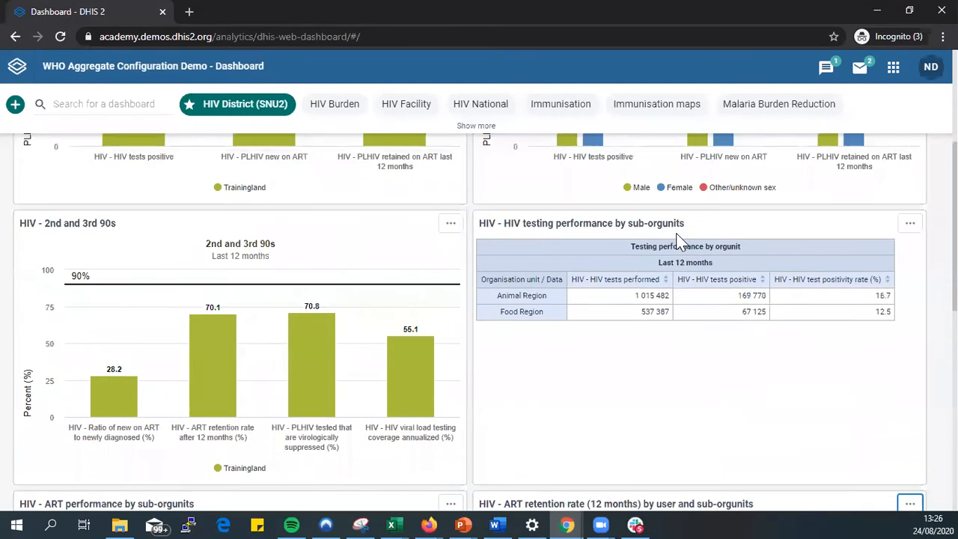
{"action": "scroll", "coordinate": [679, 240], "scroll_direction": "down", "scroll_amount": 1}
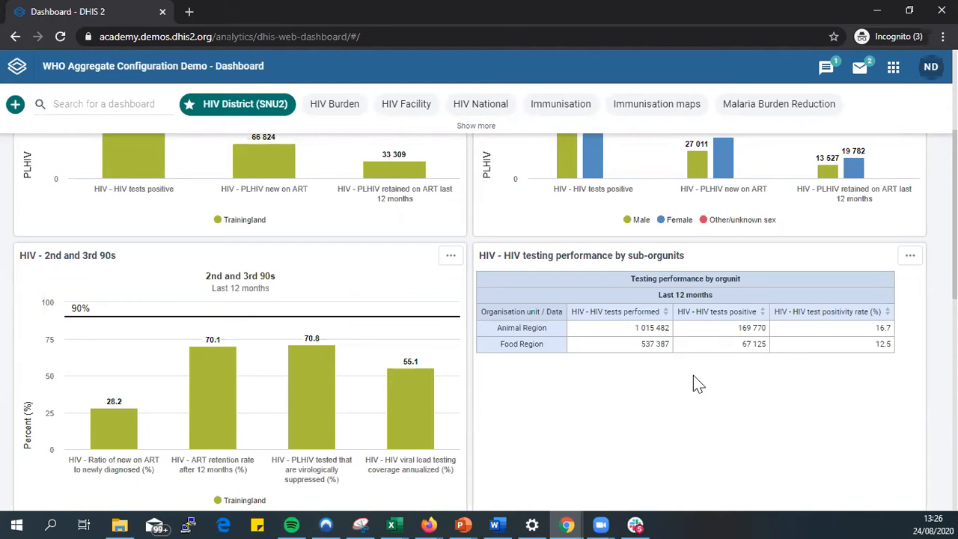
{"action": "left_click", "coordinate": [910, 257]}
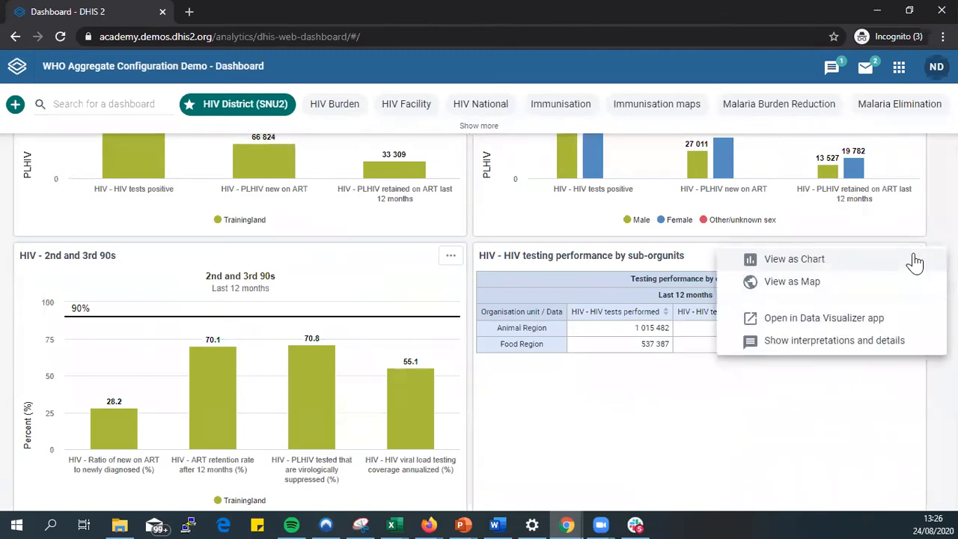
{"action": "left_click", "coordinate": [786, 266]}
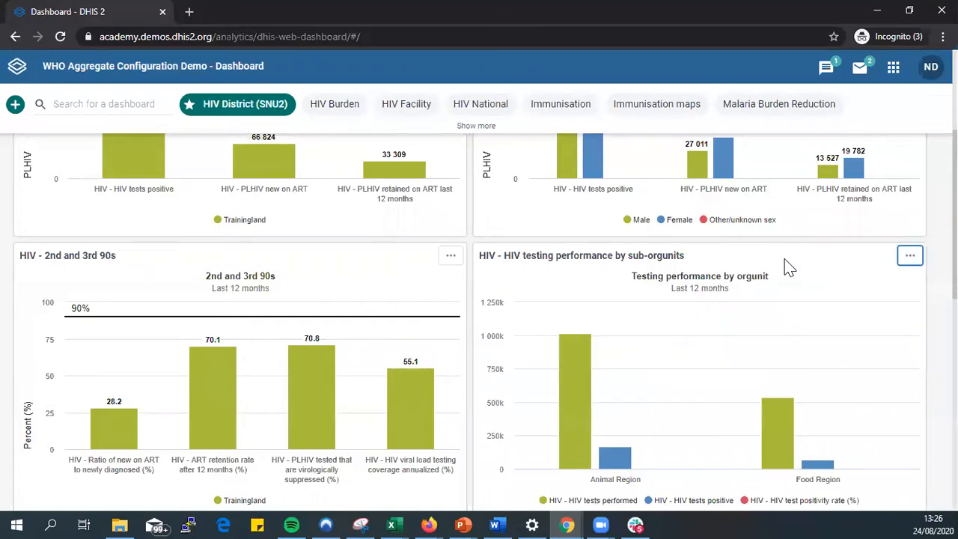
{"action": "scroll", "coordinate": [749, 348], "scroll_direction": "down", "scroll_amount": 1}
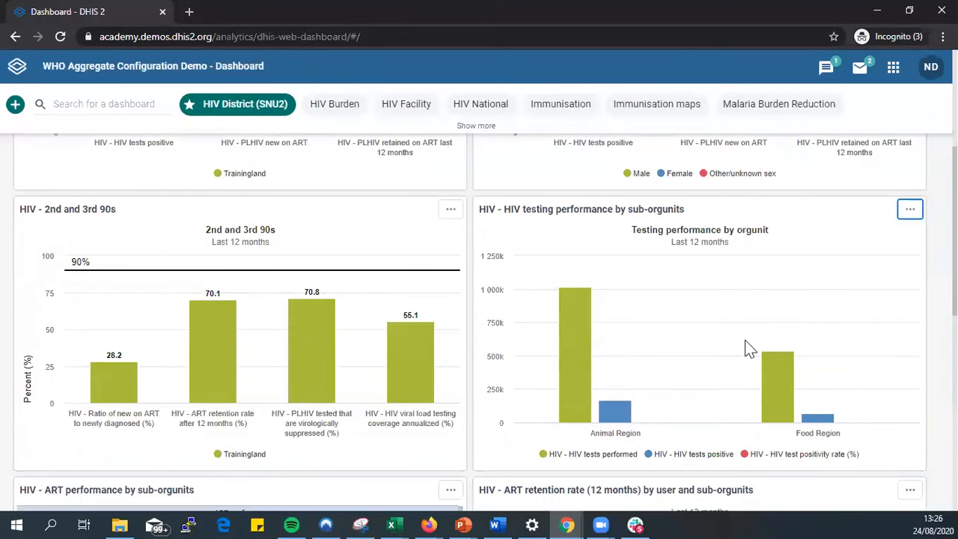
Show the HIV testing performance by sub-orgunits chart as a table again and open it in the Data Visualizer app
{"action": "left_click", "coordinate": [910, 211]}
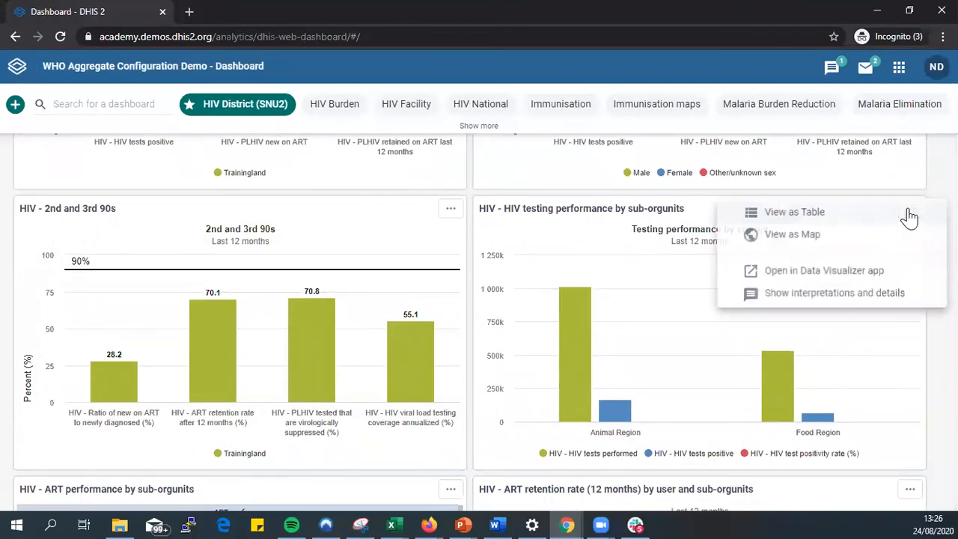
{"action": "left_click", "coordinate": [830, 217]}
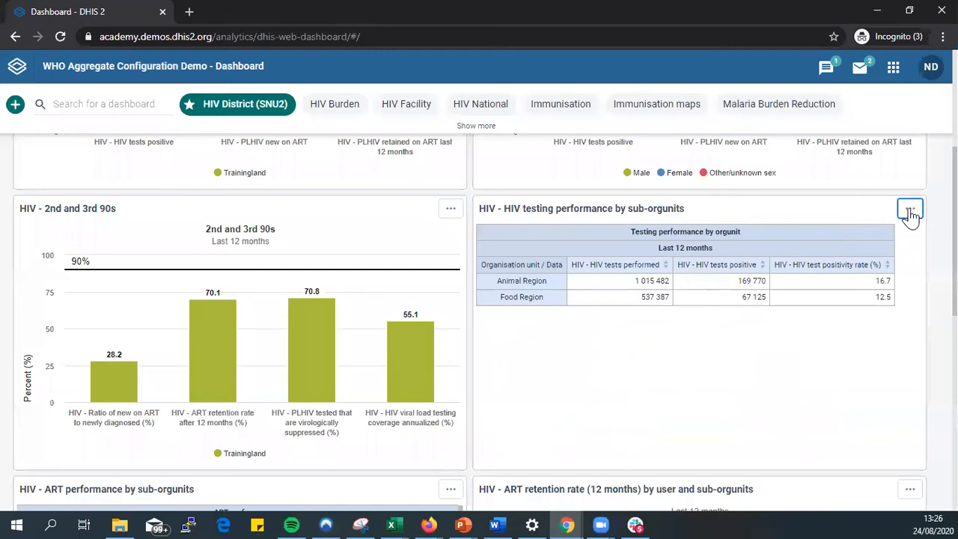
{"action": "left_click", "coordinate": [911, 212]}
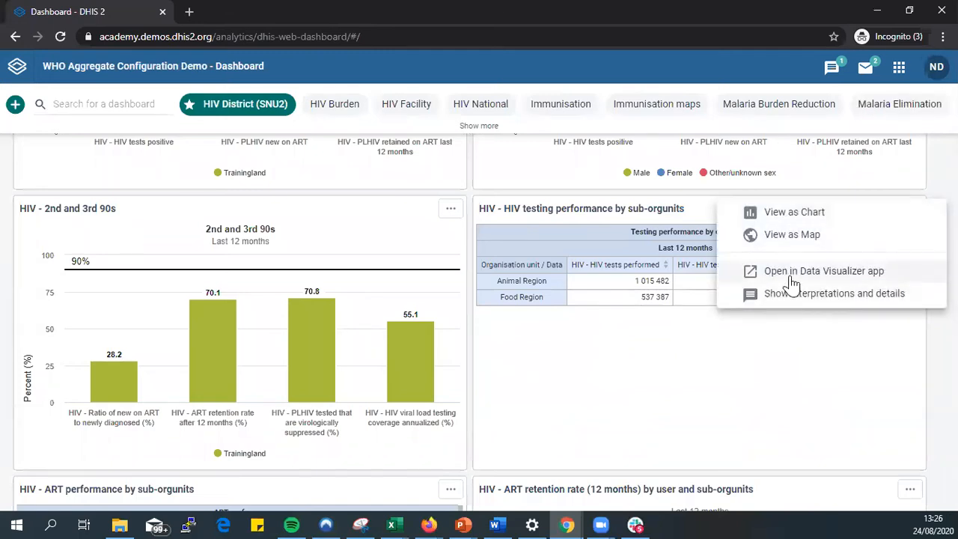
{"action": "left_click", "coordinate": [791, 277]}
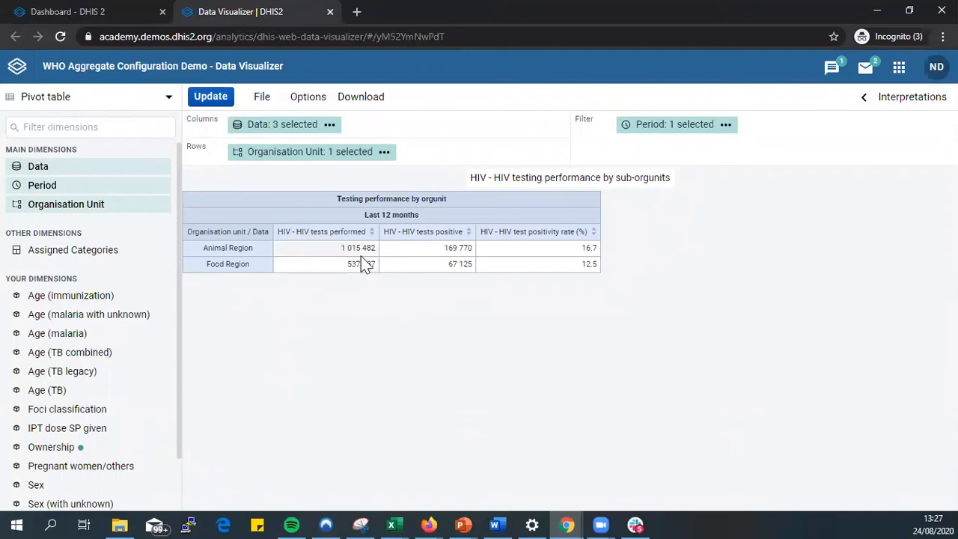
Enable column totals in the pivot table's options and update the table
{"action": "left_click", "coordinate": [310, 102]}
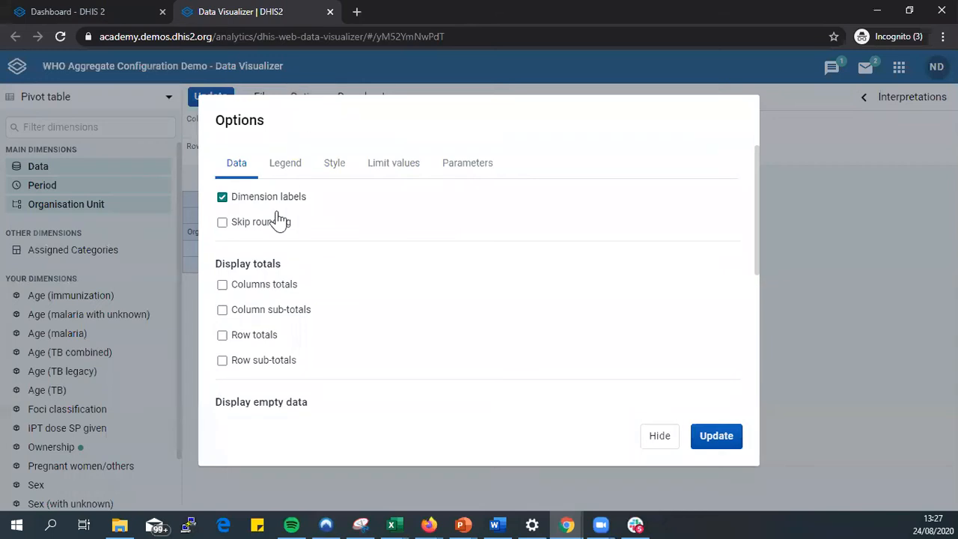
{"action": "left_click", "coordinate": [222, 286]}
{"action": "left_click", "coordinate": [713, 442]}
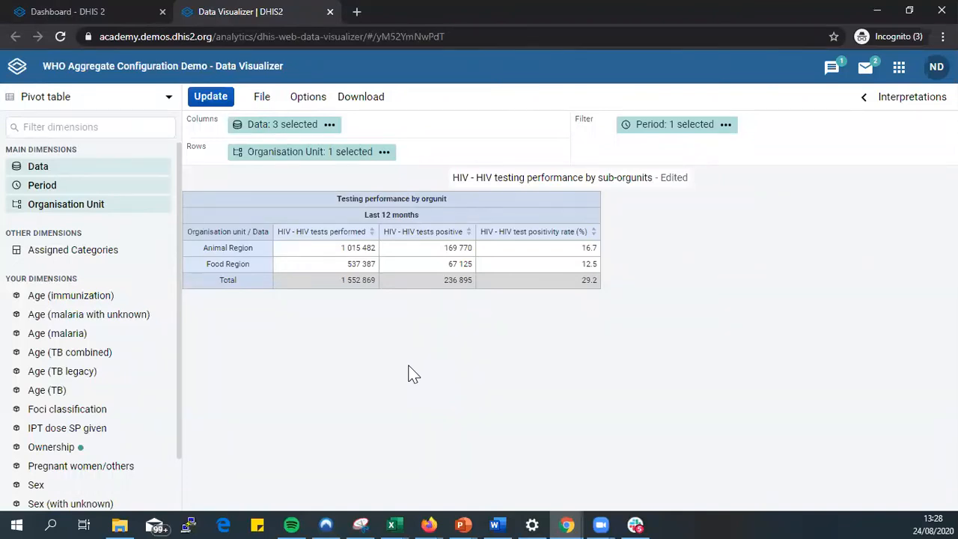
Replace the user sub-units selection with Dog District under Animal Region as the organisation unit and update the table
{"action": "left_click", "coordinate": [308, 155]}
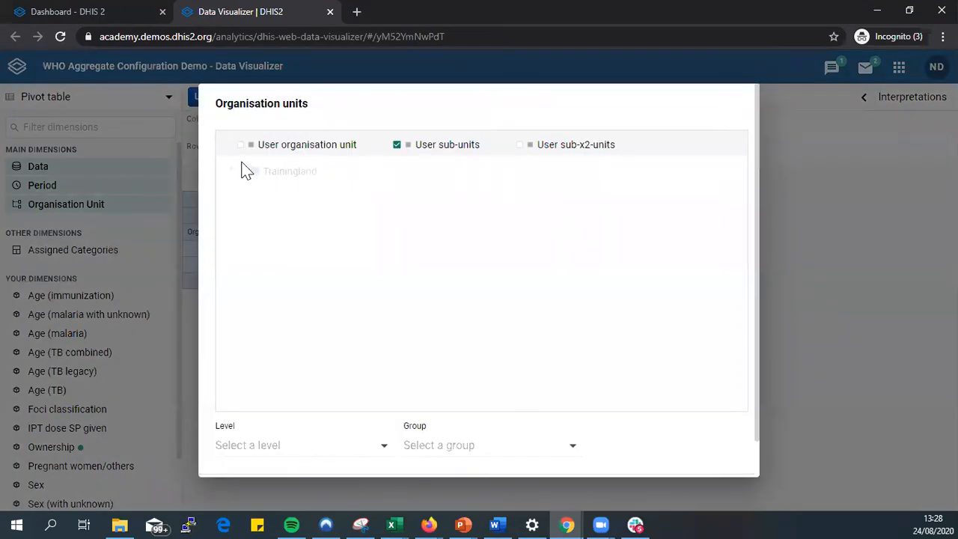
{"action": "left_click", "coordinate": [397, 146]}
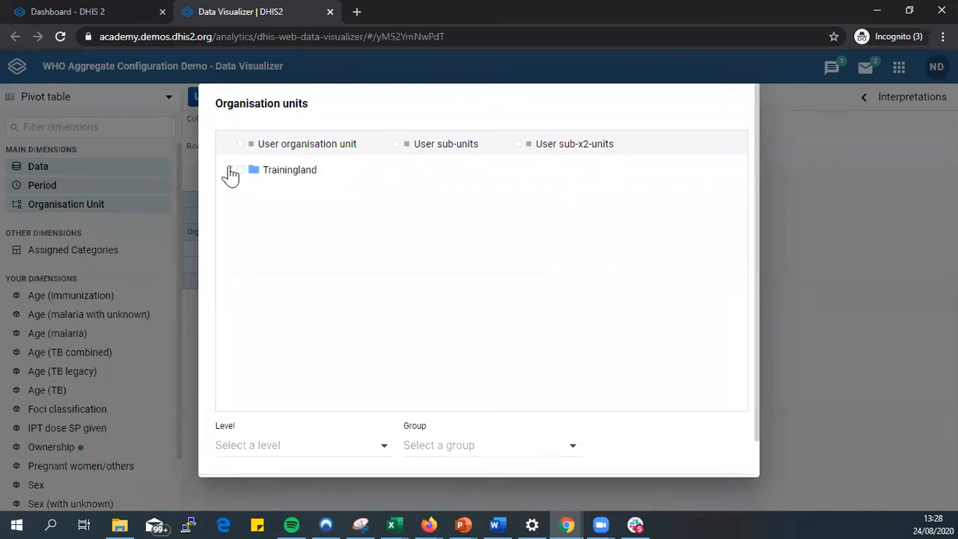
{"action": "left_click", "coordinate": [231, 171]}
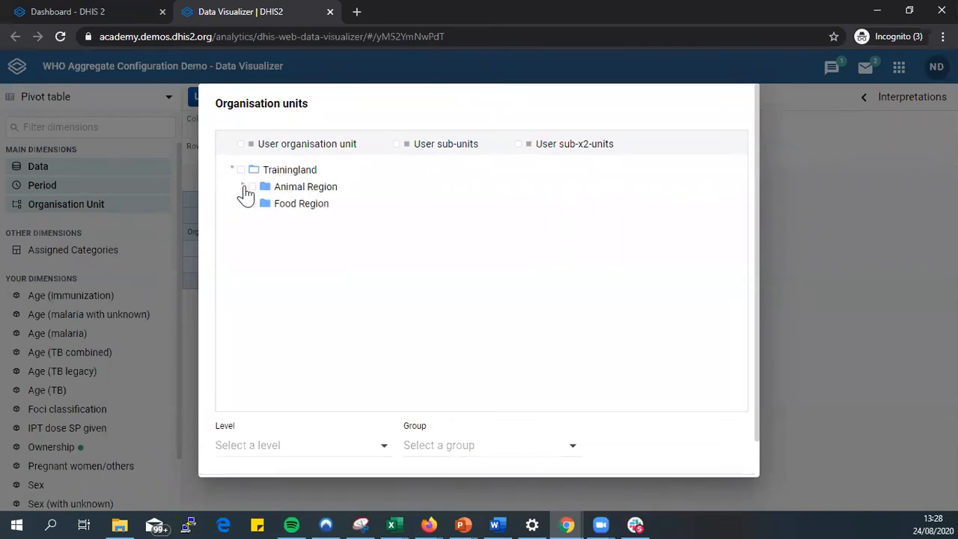
{"action": "left_click", "coordinate": [243, 186]}
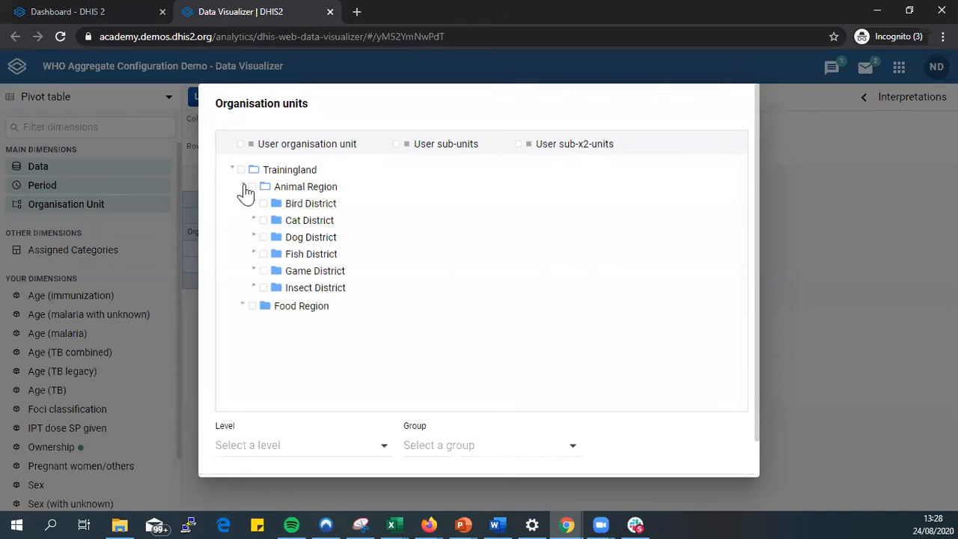
{"action": "left_click", "coordinate": [263, 238]}
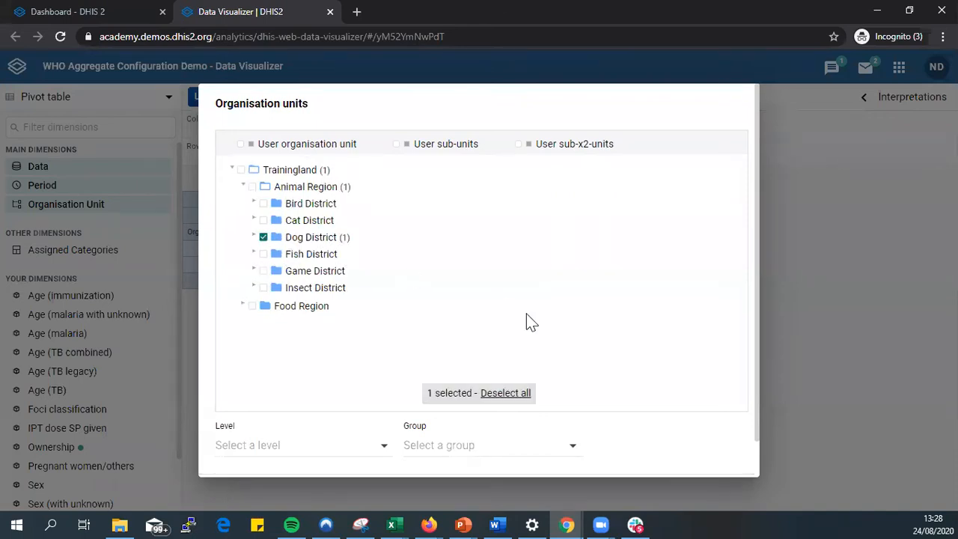
{"action": "scroll", "coordinate": [527, 321], "scroll_direction": "down", "scroll_amount": 1}
{"action": "scroll", "coordinate": [528, 320], "scroll_direction": "up", "scroll_amount": 1}
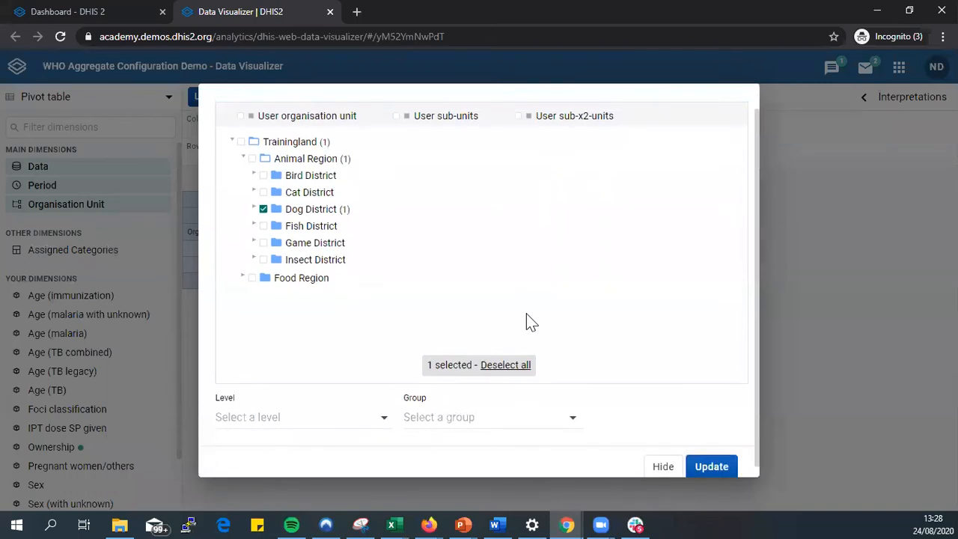
{"action": "scroll", "coordinate": [532, 322], "scroll_direction": "down", "scroll_amount": 1}
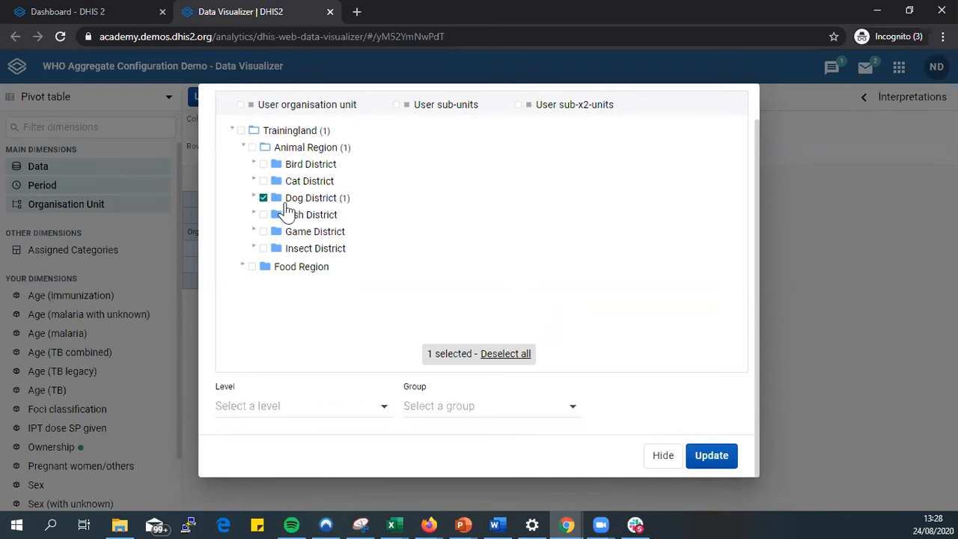
{"action": "left_click", "coordinate": [712, 458]}
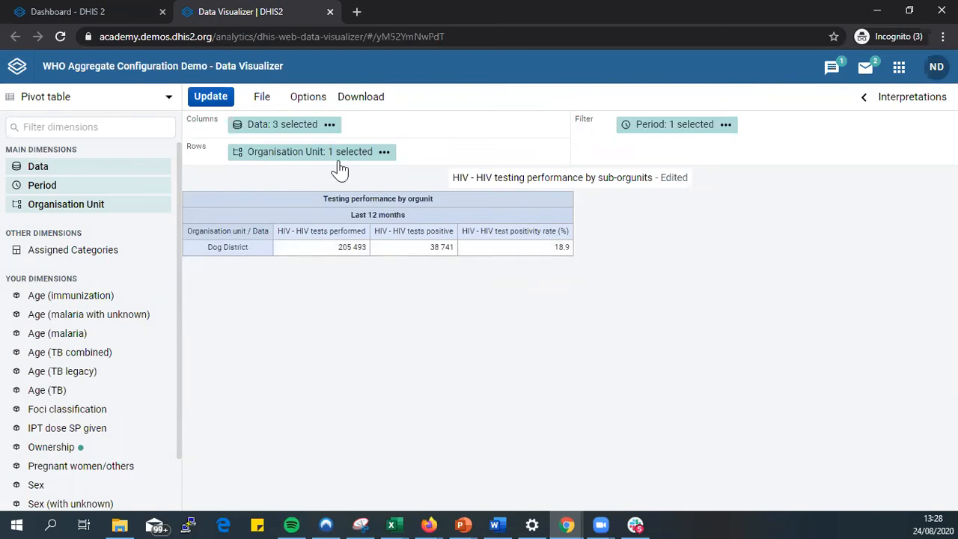
Add the Facility level to the Dog District selection, update the table and review the facility rows down to the totals
{"action": "left_click", "coordinate": [314, 154]}
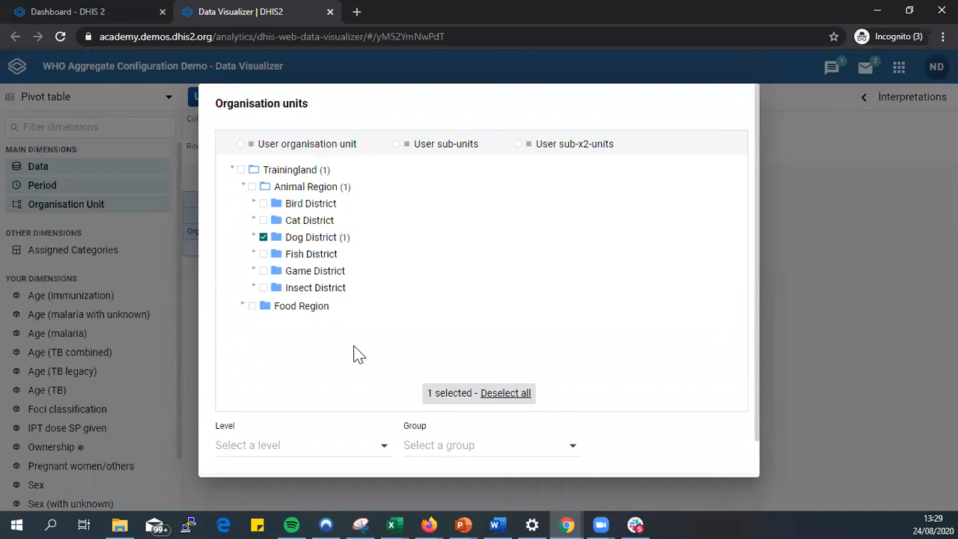
{"action": "scroll", "coordinate": [358, 354], "scroll_direction": "down", "scroll_amount": 1}
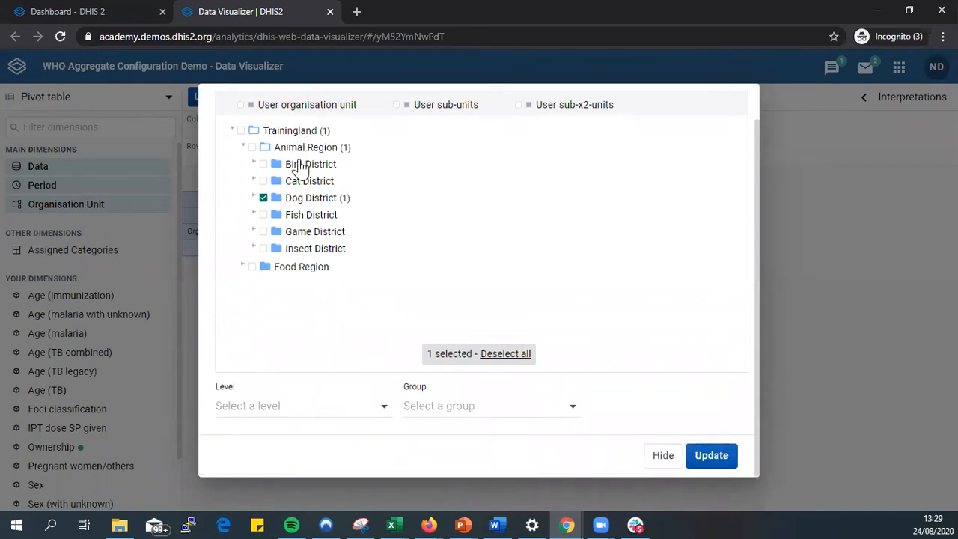
{"action": "left_click", "coordinate": [315, 416]}
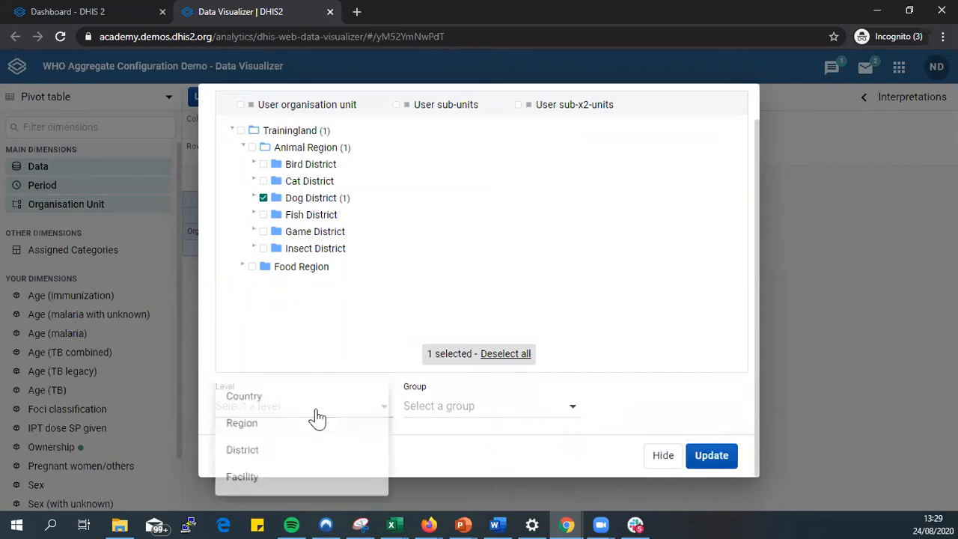
{"action": "left_click", "coordinate": [247, 483]}
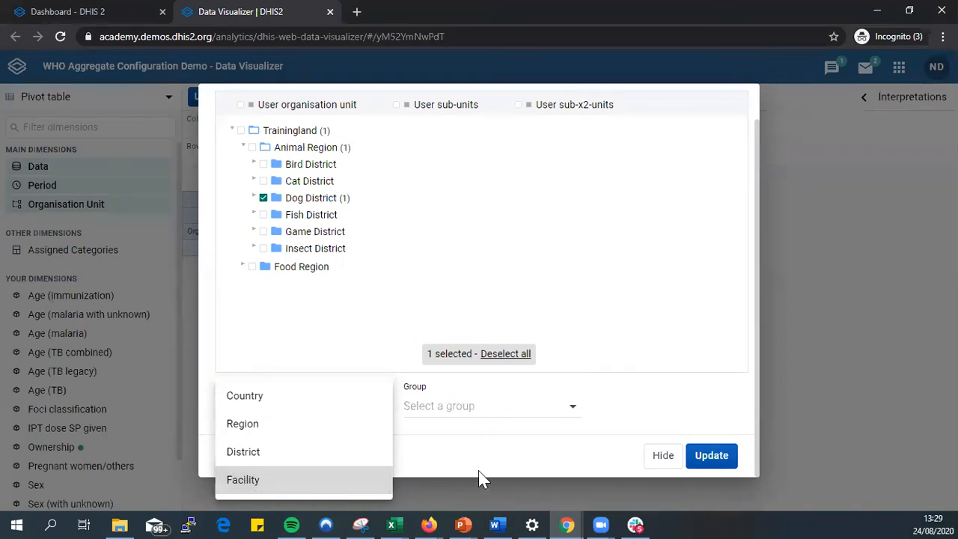
{"action": "left_click", "coordinate": [719, 463]}
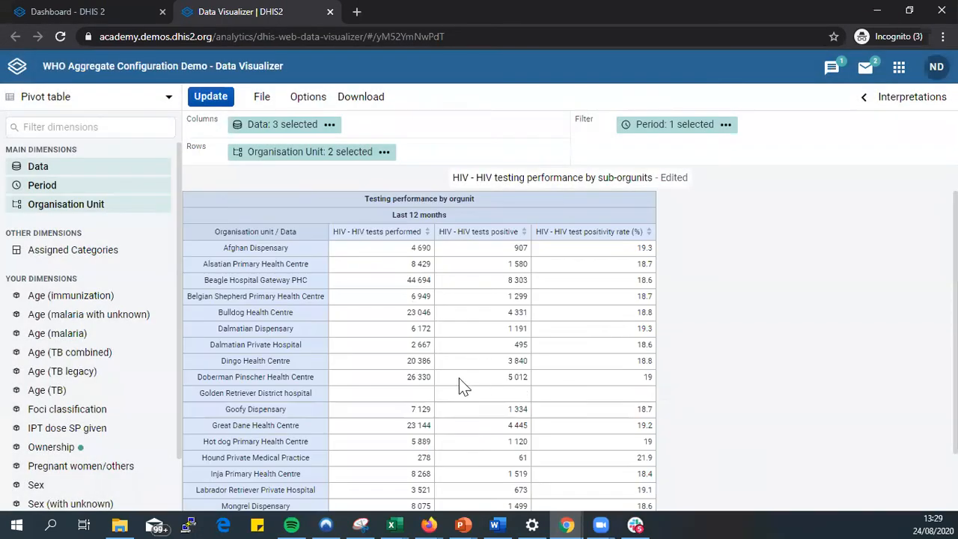
{"action": "scroll", "coordinate": [447, 385], "scroll_direction": "down", "scroll_amount": 1}
{"action": "scroll", "coordinate": [447, 385], "scroll_direction": "up", "scroll_amount": 1}
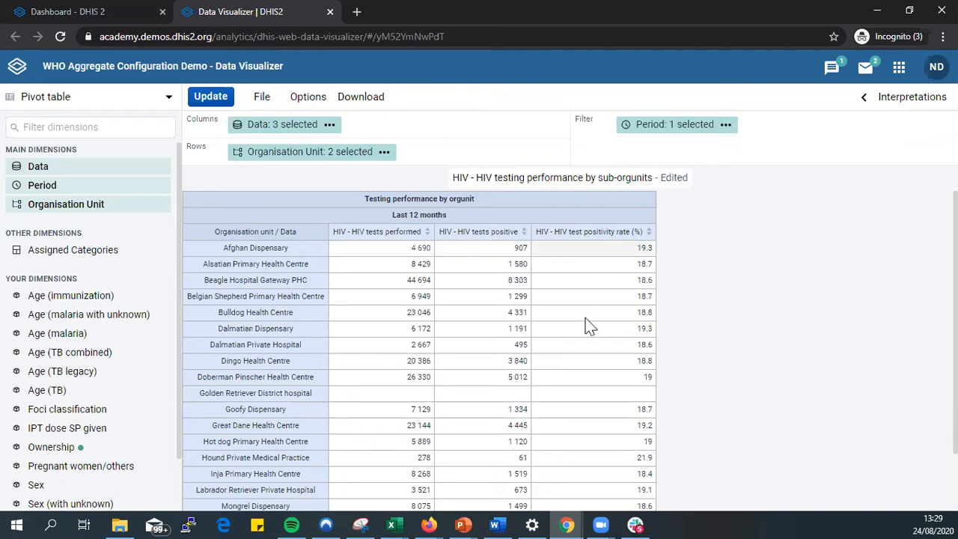
{"action": "scroll", "coordinate": [376, 454], "scroll_direction": "down", "scroll_amount": 2}
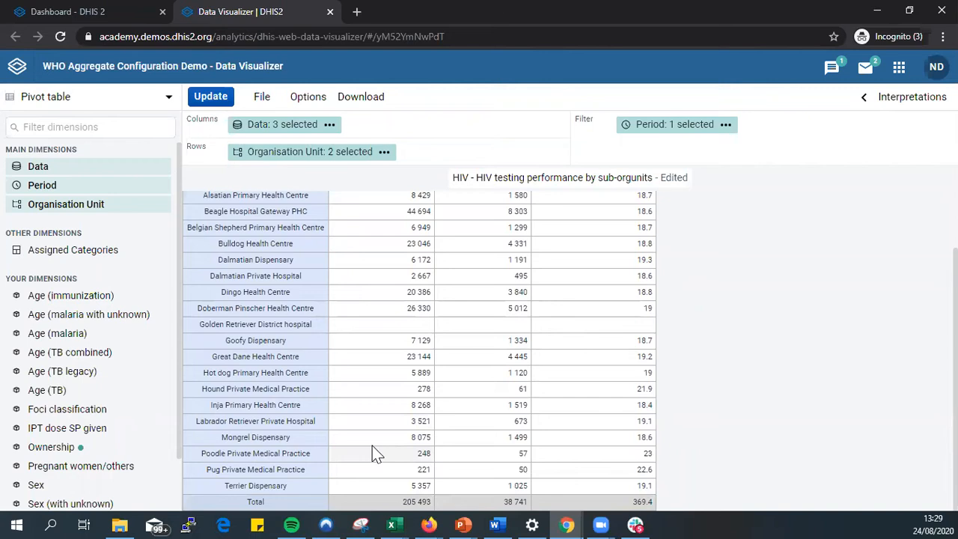
{"action": "scroll", "coordinate": [389, 364], "scroll_direction": "up", "scroll_amount": 2}
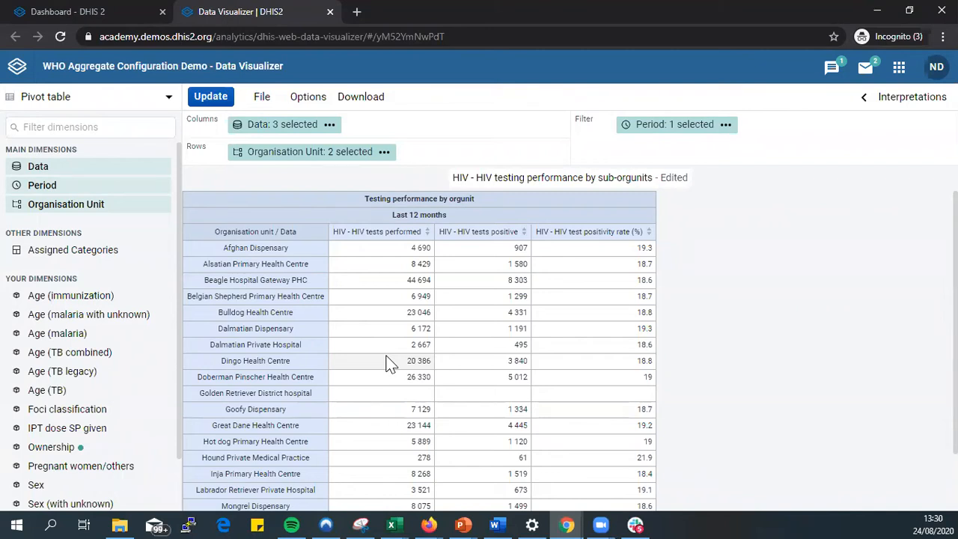
Return to the Dashboard app and check the colour-coded columns of the ART performance by sub-orgunits table
{"action": "left_click", "coordinate": [103, 9]}
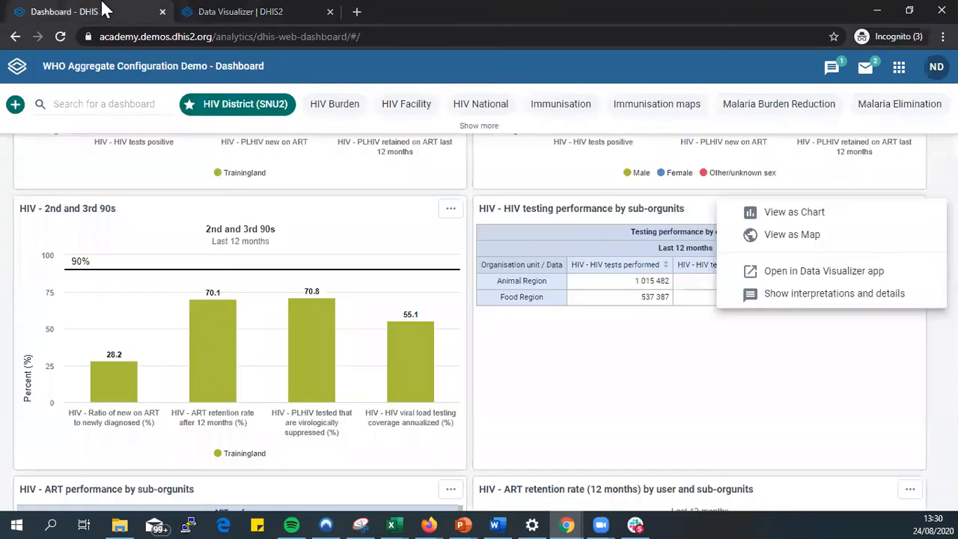
{"action": "left_click", "coordinate": [781, 358]}
{"action": "scroll", "coordinate": [782, 359], "scroll_direction": "down", "scroll_amount": 5}
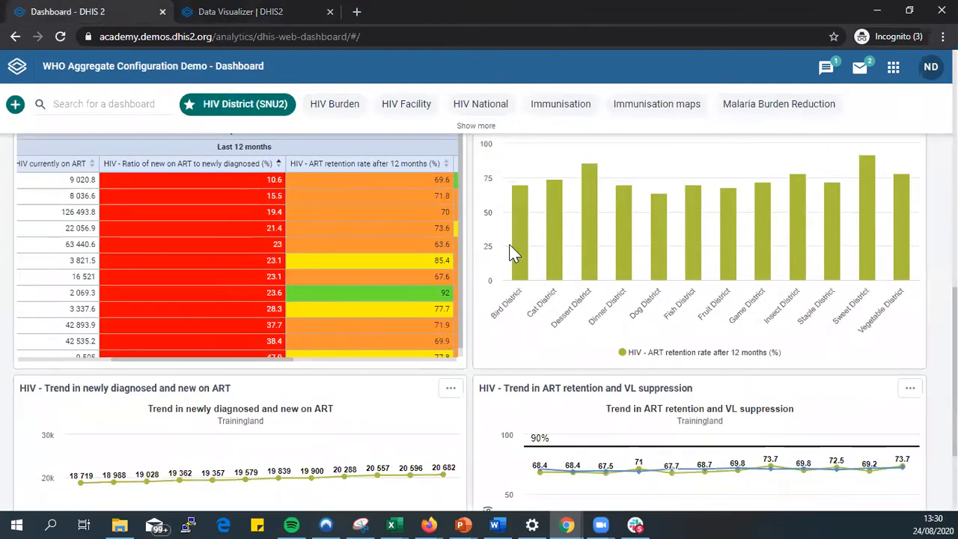
Return to Data Visualizer, display the single legend HIV test positivity rate as background colour for the entire pivot table, and update it
{"action": "key", "text": "ctrl+Tab"}
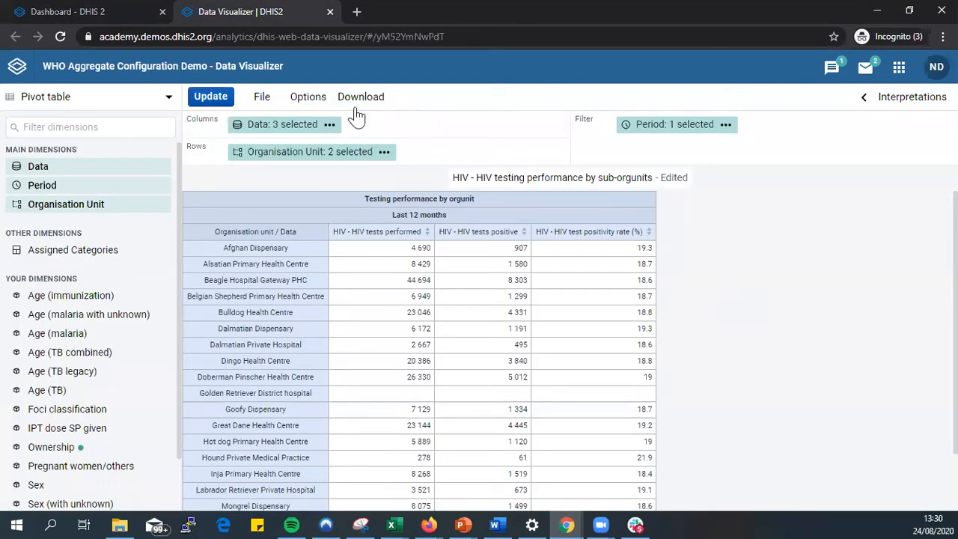
{"action": "left_click", "coordinate": [308, 99]}
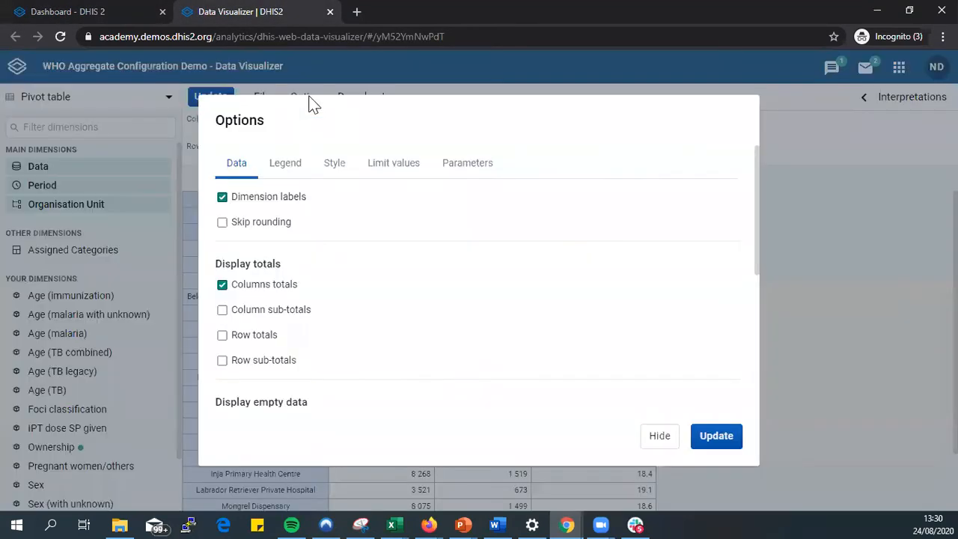
{"action": "left_click", "coordinate": [289, 174]}
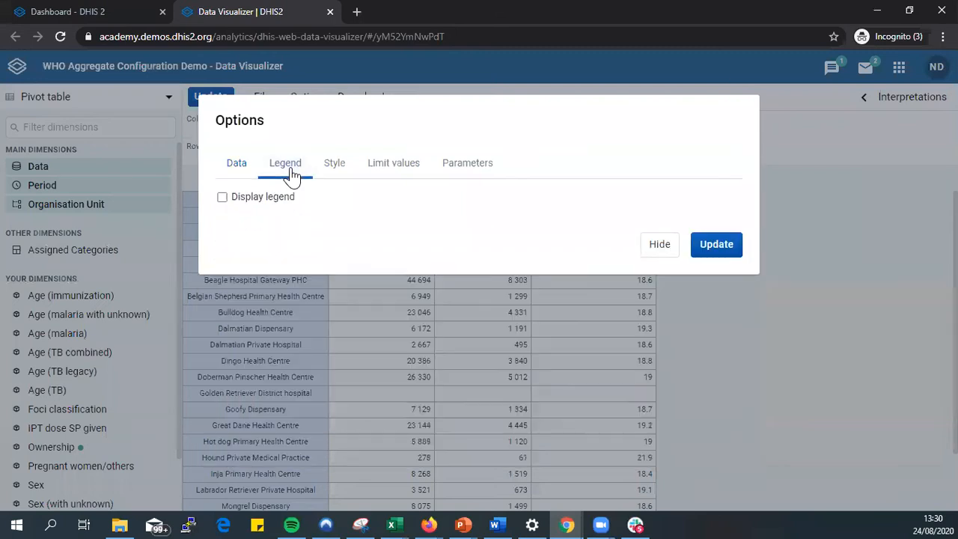
{"action": "left_click", "coordinate": [222, 198]}
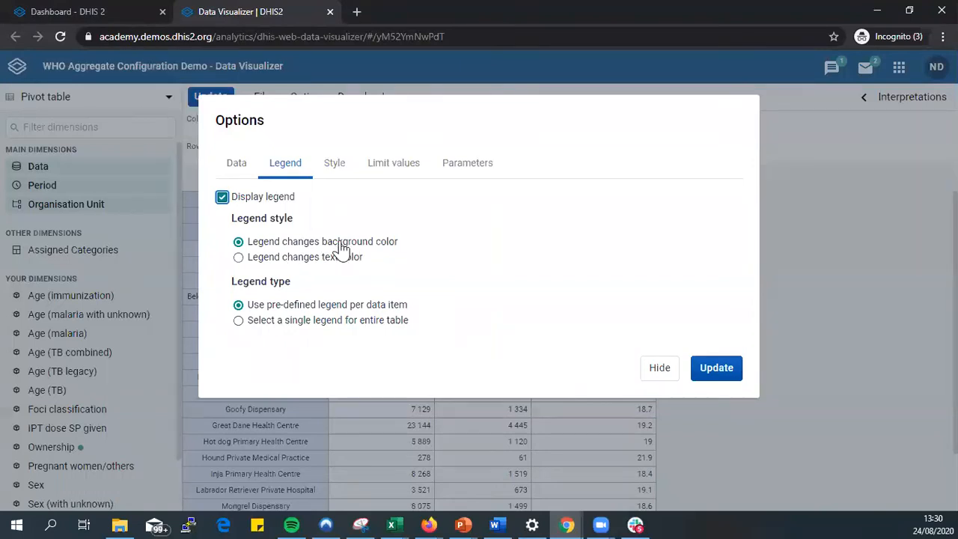
{"action": "left_click", "coordinate": [350, 322]}
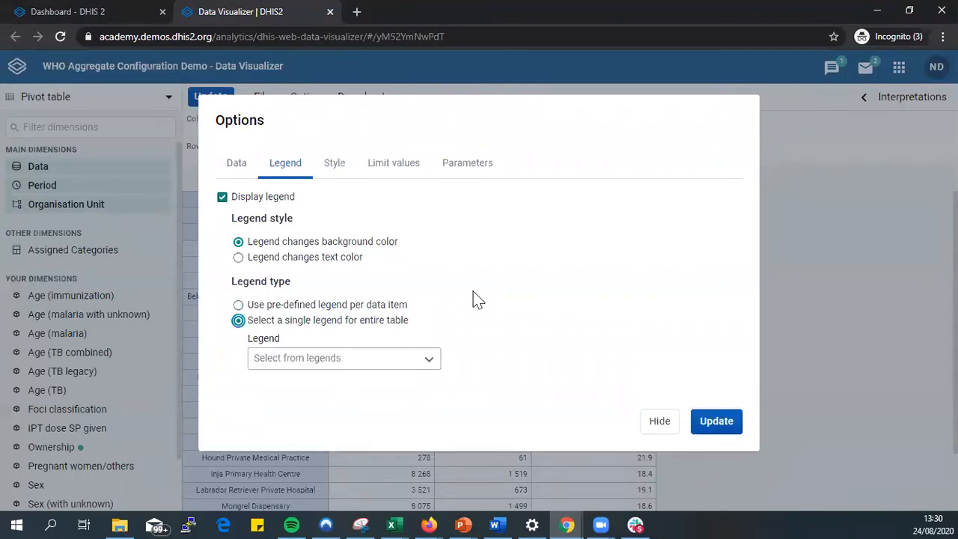
{"action": "left_click", "coordinate": [420, 363]}
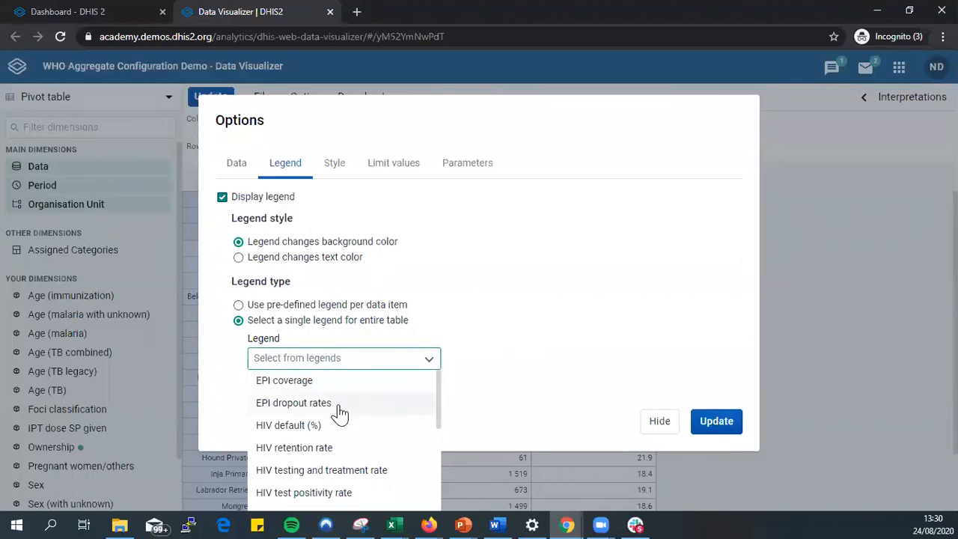
{"action": "scroll", "coordinate": [339, 412], "scroll_direction": "down", "scroll_amount": 2}
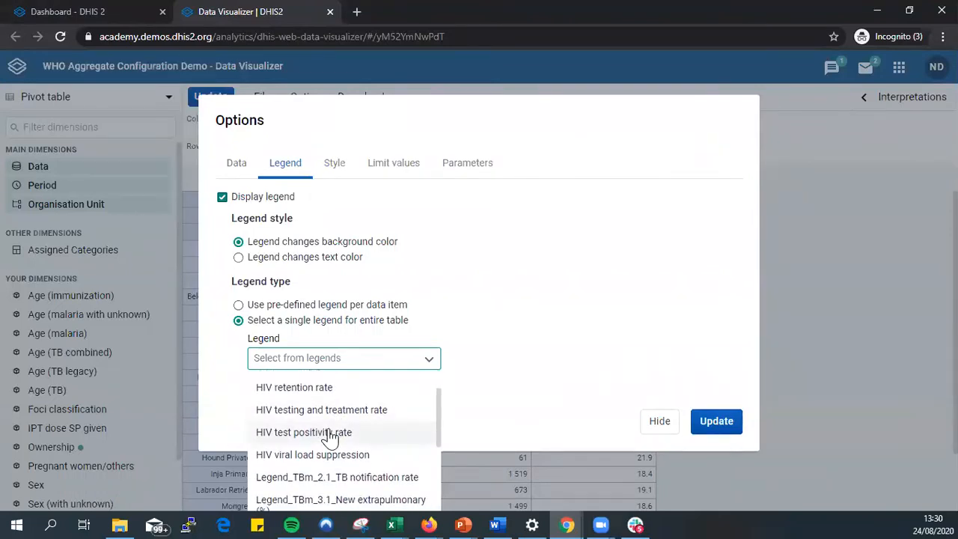
{"action": "left_click", "coordinate": [331, 433]}
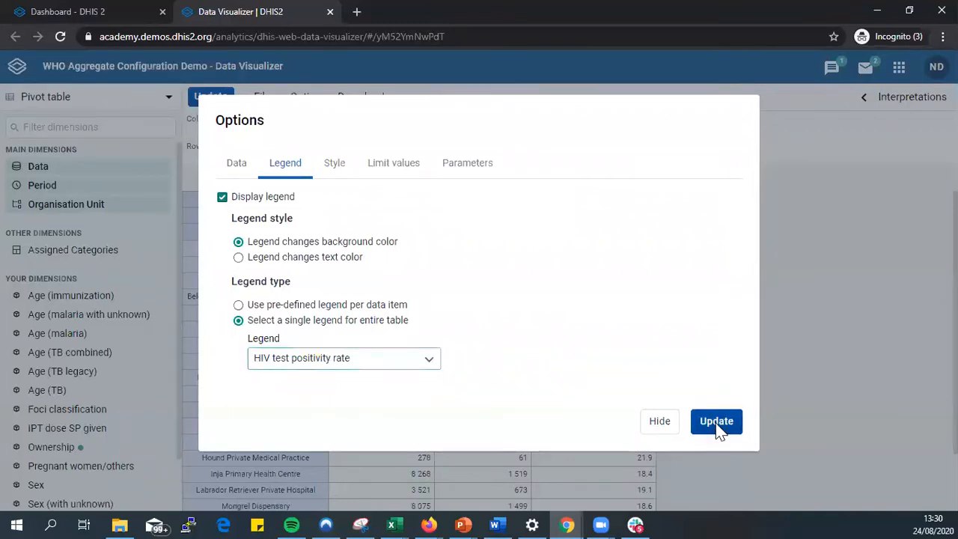
{"action": "left_click", "coordinate": [717, 426]}
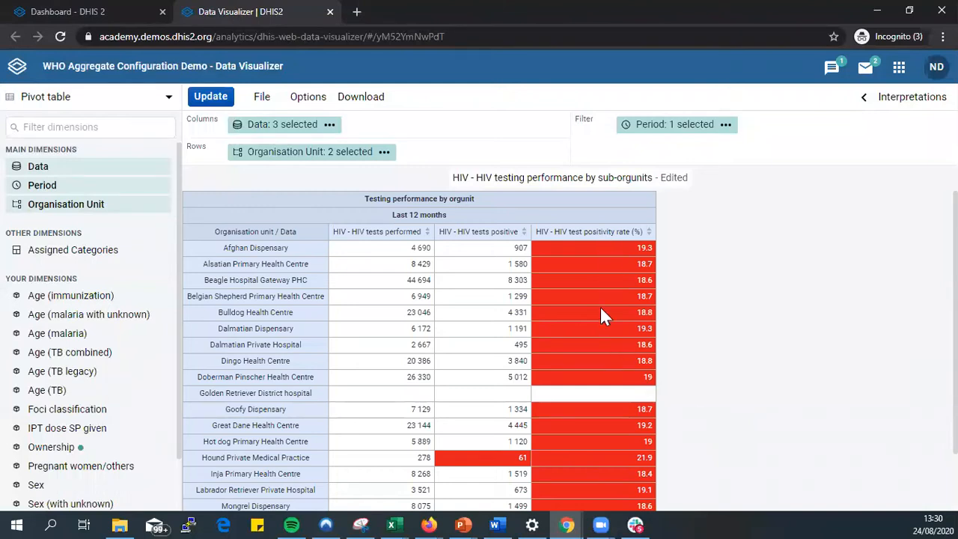
Sort the pivot table by HIV test positivity rate in ascending order and review the colour-coded facility rows
{"action": "scroll", "coordinate": [636, 427], "scroll_direction": "down", "scroll_amount": 1}
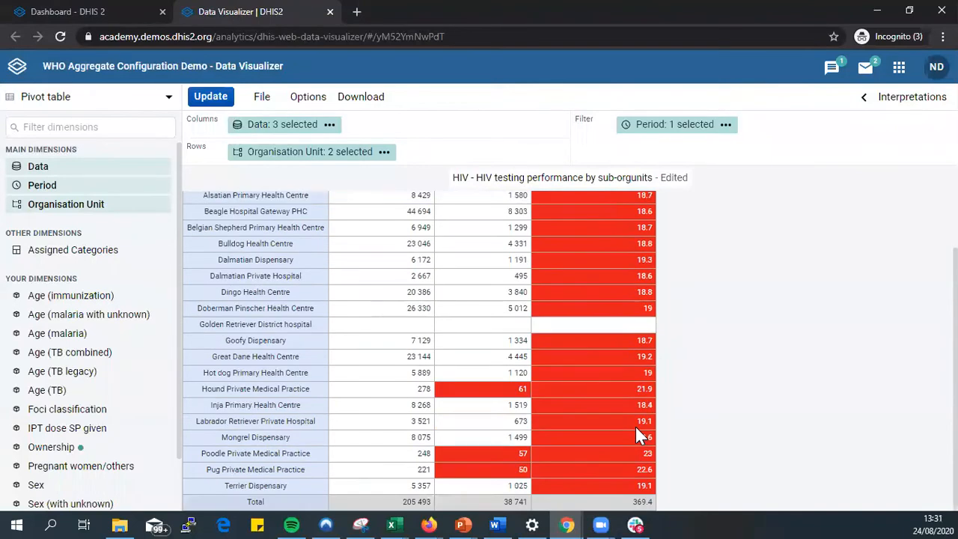
{"action": "scroll", "coordinate": [636, 432], "scroll_direction": "up", "scroll_amount": 2}
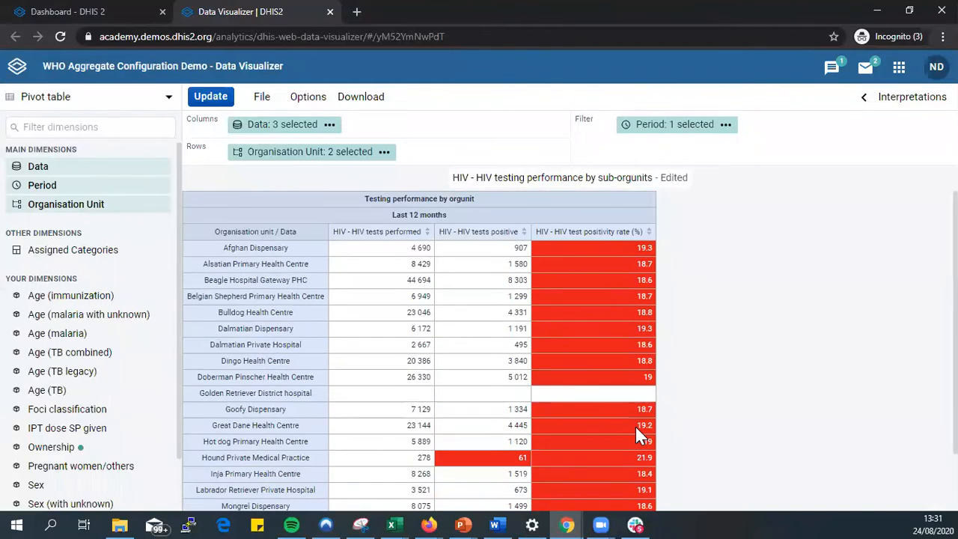
{"action": "scroll", "coordinate": [635, 426], "scroll_direction": "down", "scroll_amount": 1}
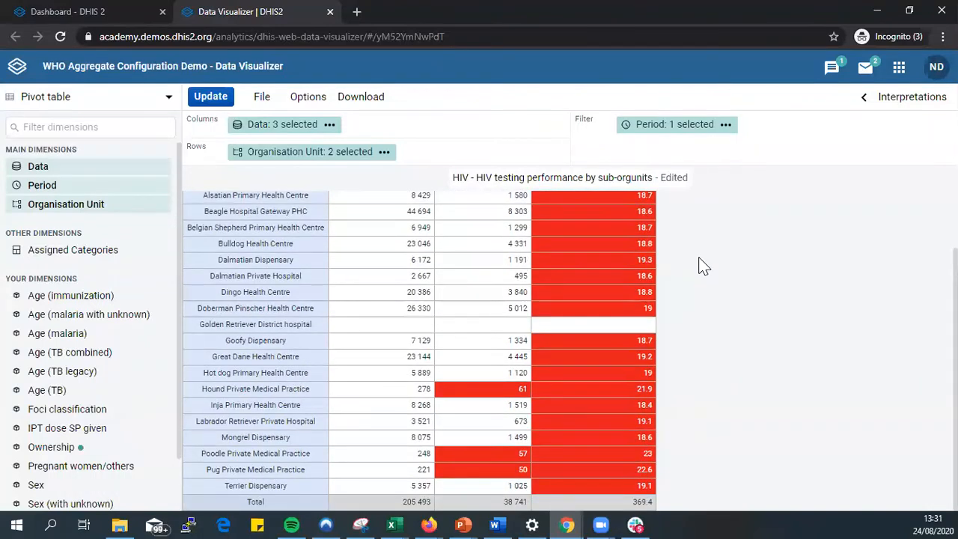
{"action": "scroll", "coordinate": [703, 265], "scroll_direction": "up", "scroll_amount": 1}
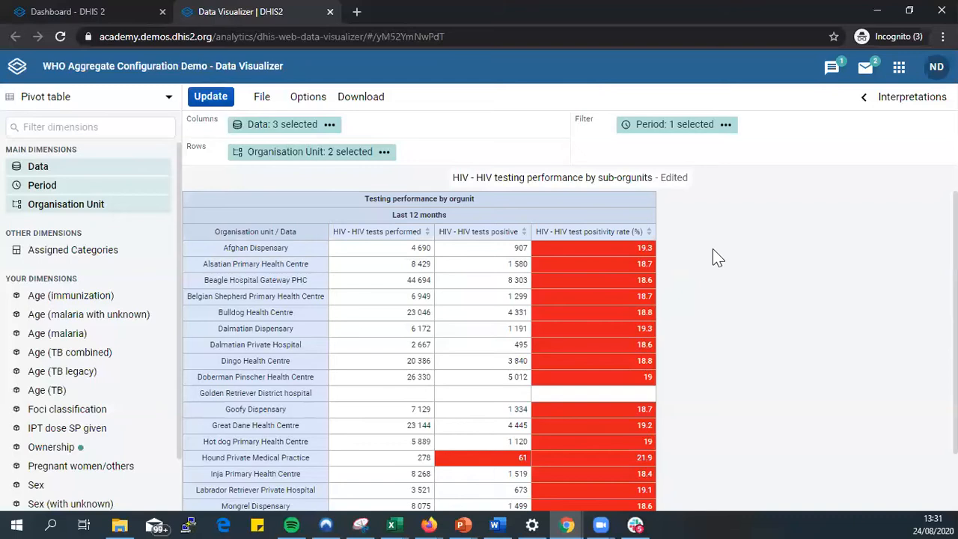
{"action": "left_click", "coordinate": [635, 239]}
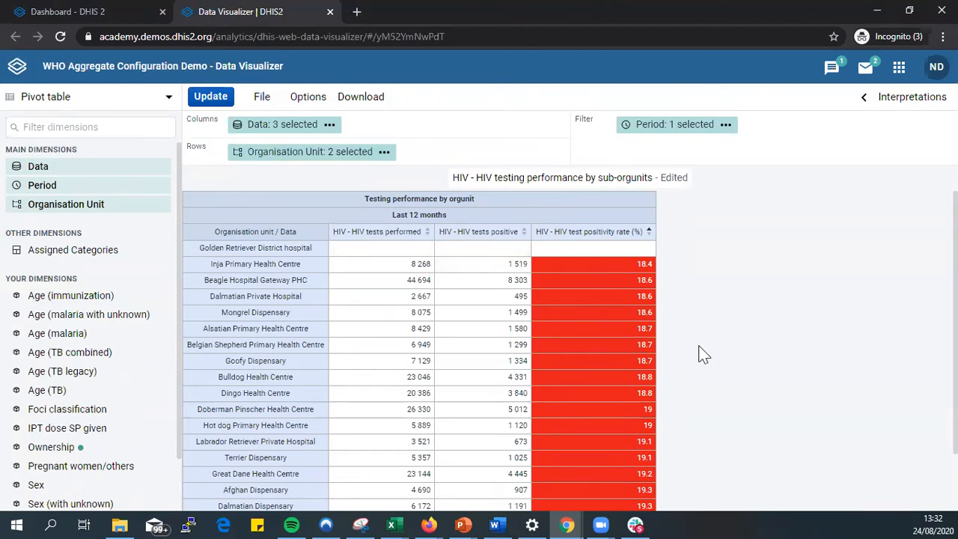
{"action": "scroll", "coordinate": [701, 353], "scroll_direction": "down", "scroll_amount": 2}
{"action": "scroll", "coordinate": [702, 353], "scroll_direction": "up", "scroll_amount": 2}
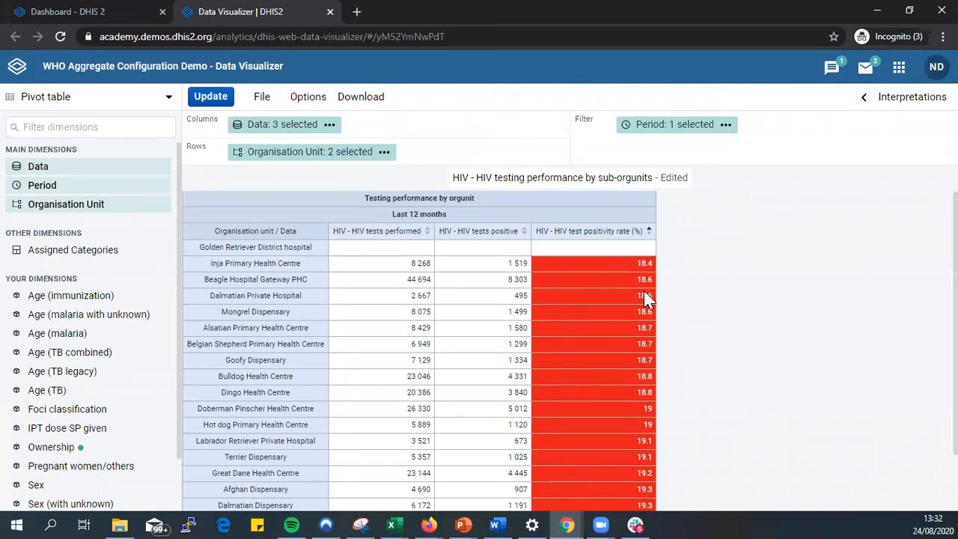
{"action": "scroll", "coordinate": [703, 366], "scroll_direction": "down", "scroll_amount": 2}
{"action": "scroll", "coordinate": [703, 366], "scroll_direction": "up", "scroll_amount": 2}
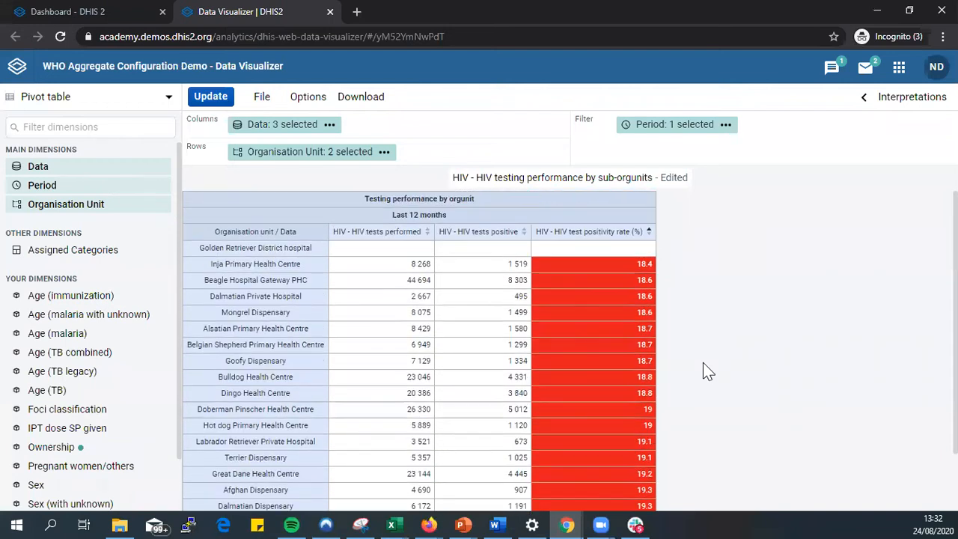
Hide the empty rows through the pivot table's options and update the table
{"action": "left_click", "coordinate": [318, 105]}
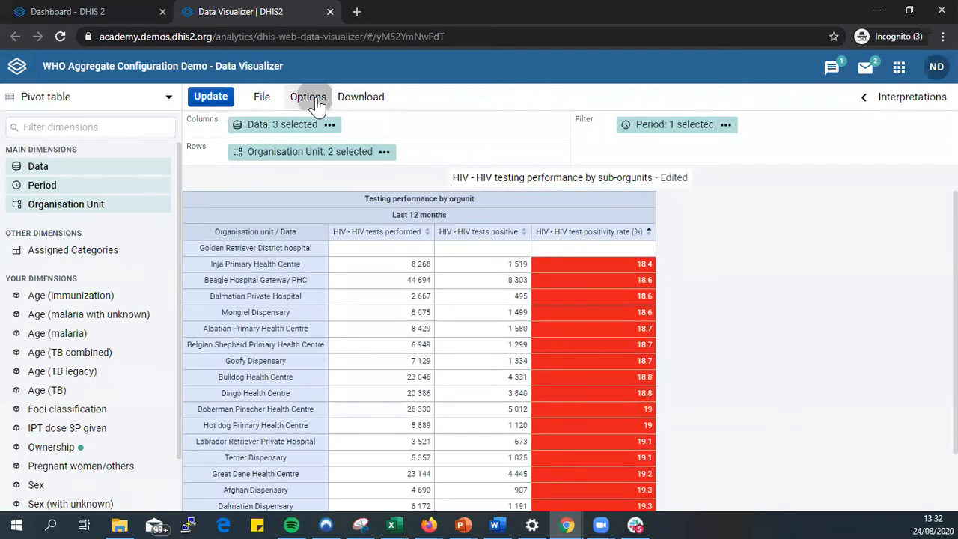
{"action": "scroll", "coordinate": [422, 327], "scroll_direction": "down", "scroll_amount": 1}
{"action": "scroll", "coordinate": [421, 327], "scroll_direction": "down", "scroll_amount": 2}
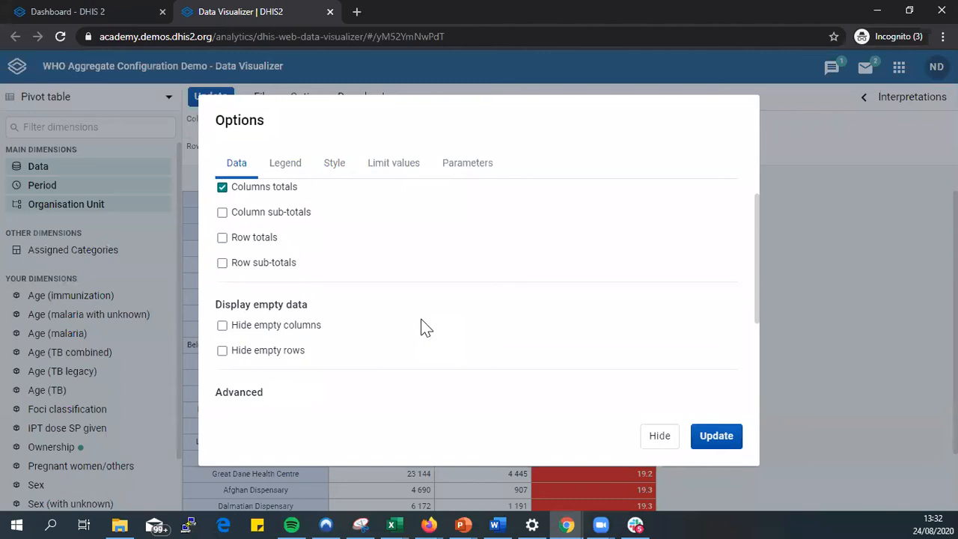
{"action": "left_click", "coordinate": [222, 355]}
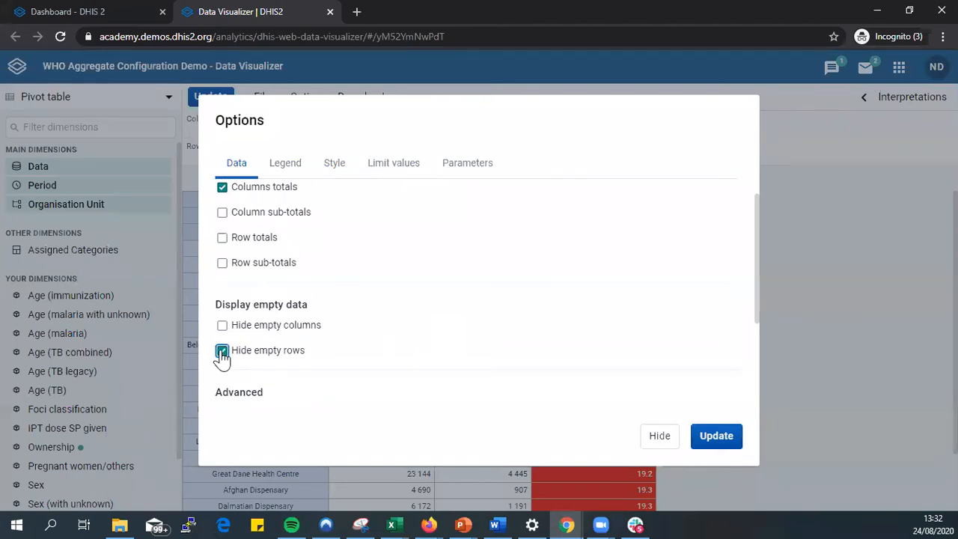
{"action": "left_click", "coordinate": [716, 440]}
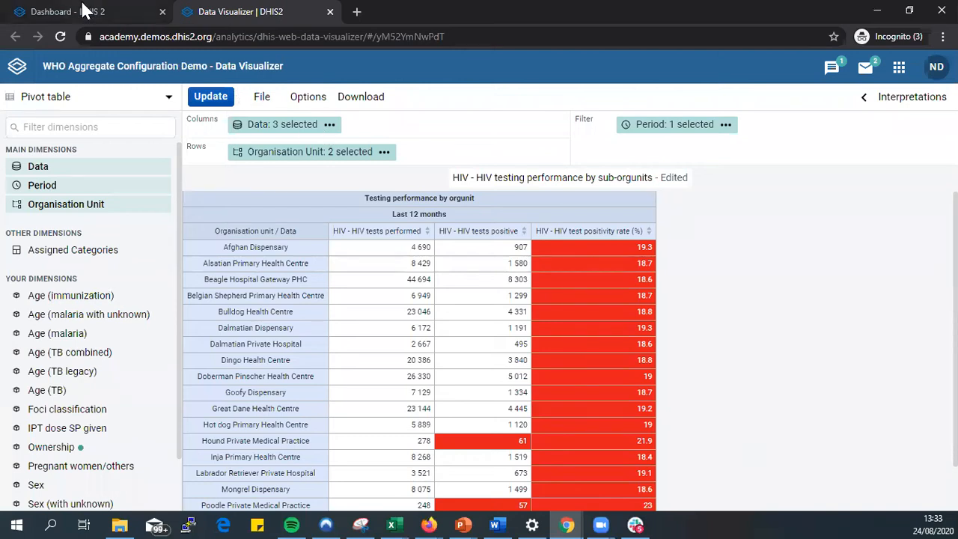
Return to the Dashboard app and open the HIV - 2nd and 3rd 90s chart in the Data Visualizer app
{"action": "left_click", "coordinate": [84, 10]}
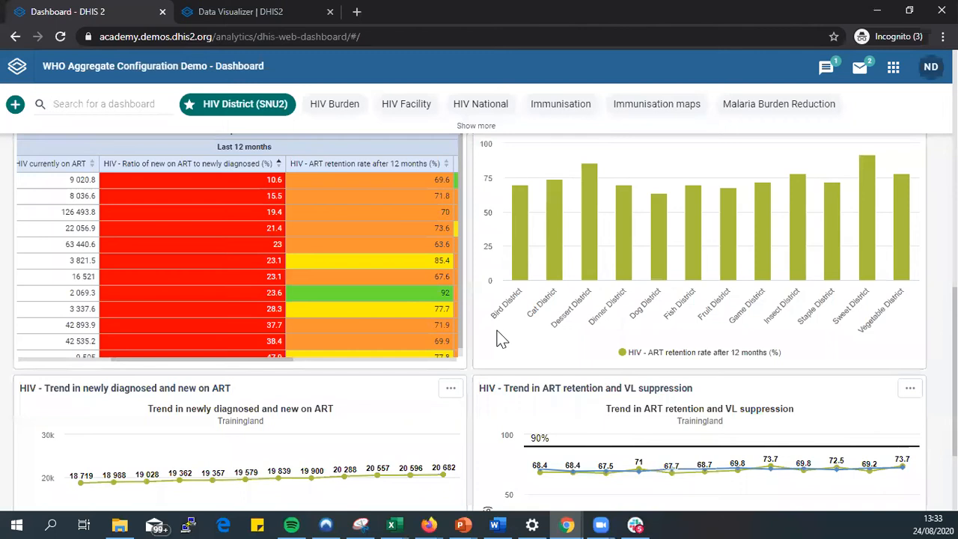
{"action": "scroll", "coordinate": [502, 339], "scroll_direction": "up", "scroll_amount": 7}
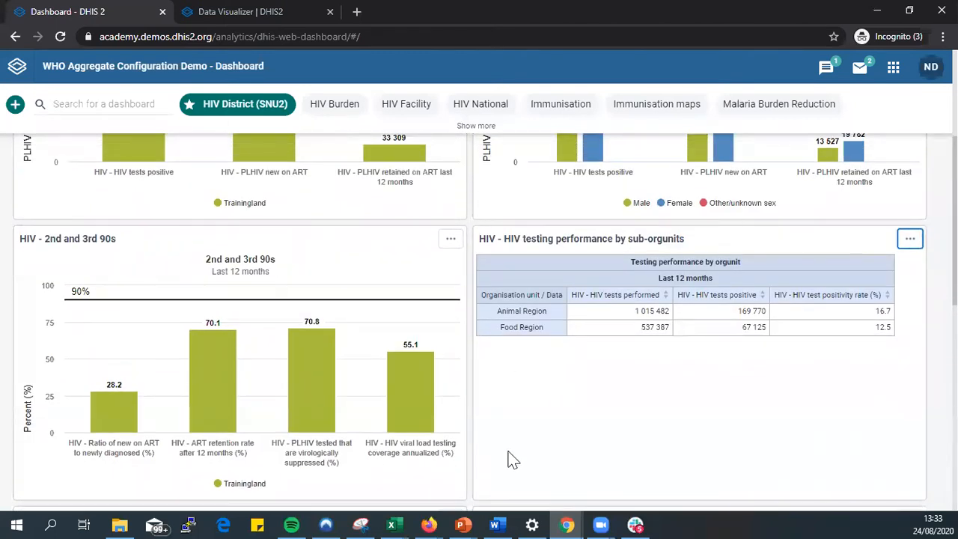
{"action": "scroll", "coordinate": [509, 460], "scroll_direction": "up", "scroll_amount": 1}
{"action": "scroll", "coordinate": [509, 460], "scroll_direction": "down", "scroll_amount": 1}
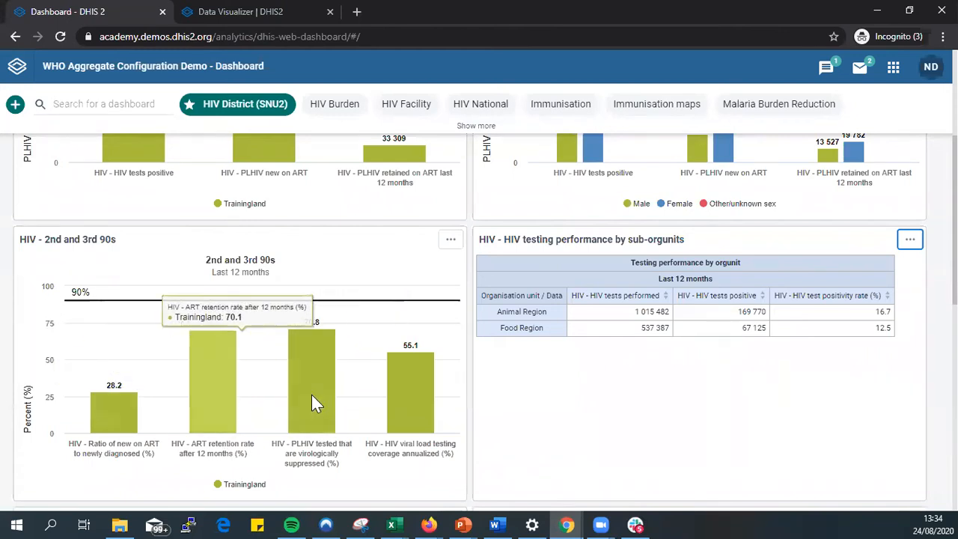
{"action": "left_click", "coordinate": [449, 244]}
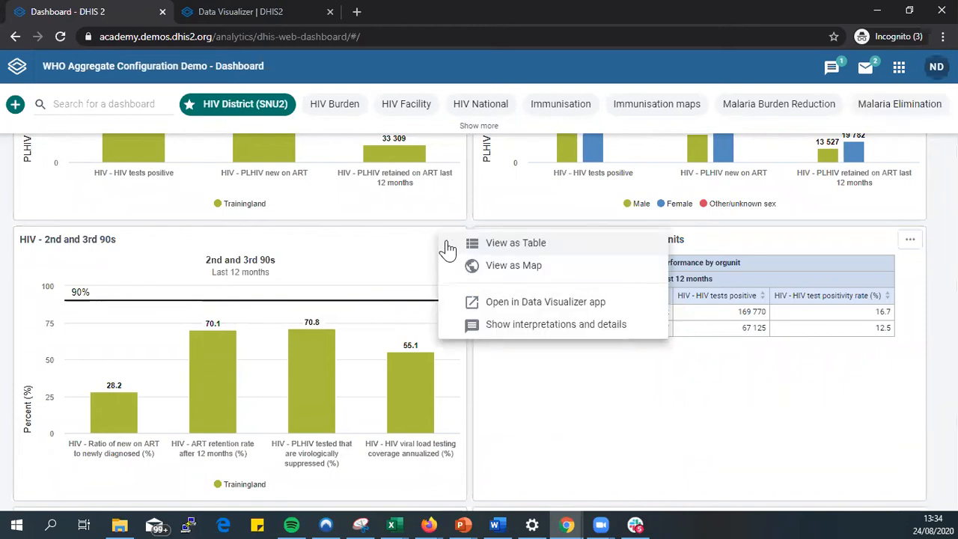
{"action": "left_click", "coordinate": [498, 303]}
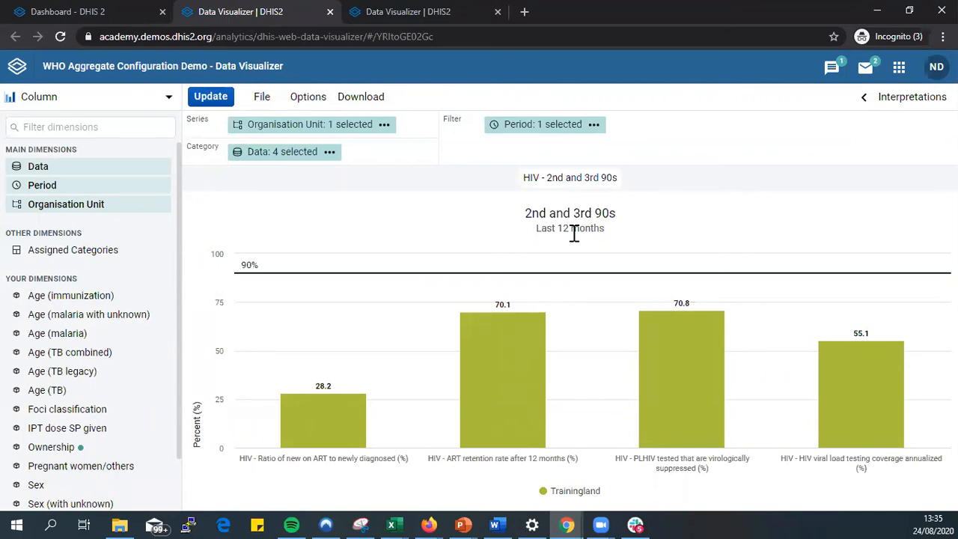
Change the chart type to Line, with Data as series, Period as category and Organisation Unit as filter, and update the chart
{"action": "left_click", "coordinate": [169, 98]}
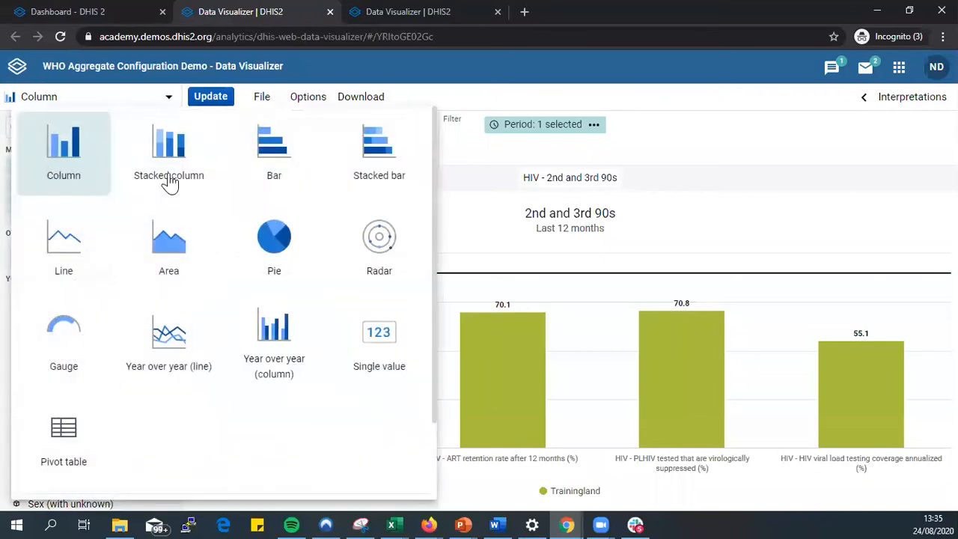
{"action": "left_click", "coordinate": [41, 247]}
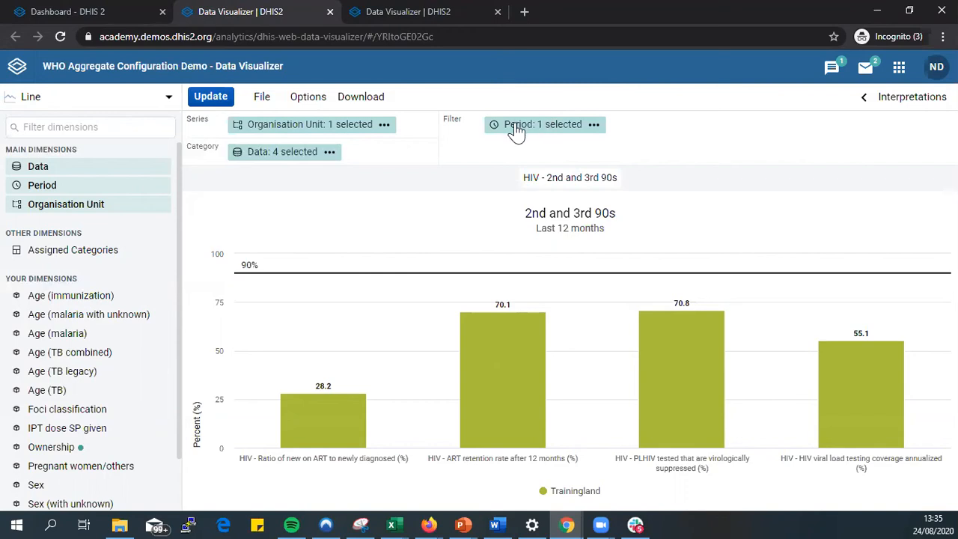
{"action": "left_click_drag", "start_coordinate": [517, 131], "coordinate": [336, 157]}
{"action": "left_click_drag", "start_coordinate": [499, 128], "coordinate": [222, 176]}
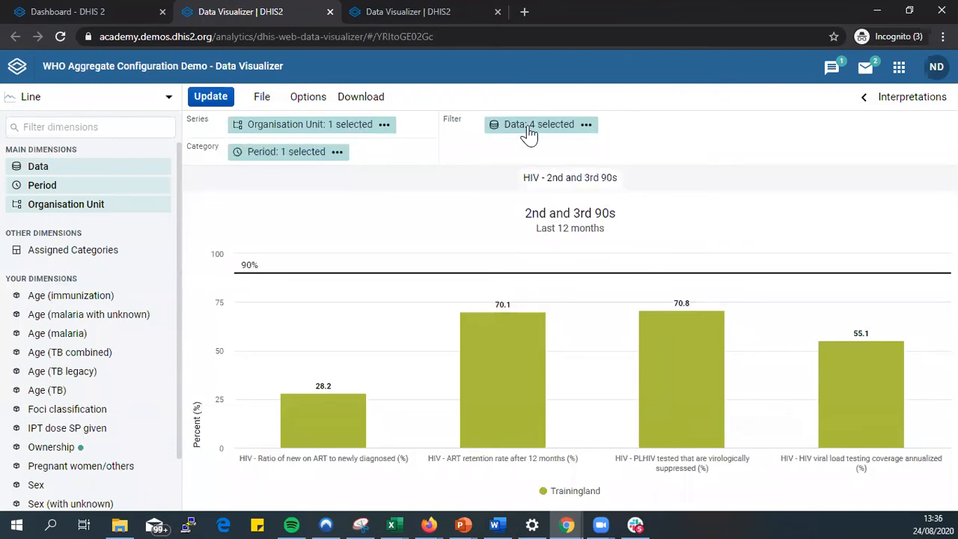
{"action": "mouse_move", "coordinate": [527, 129]}
{"action": "left_click_drag", "start_coordinate": [529, 133], "coordinate": [278, 129]}
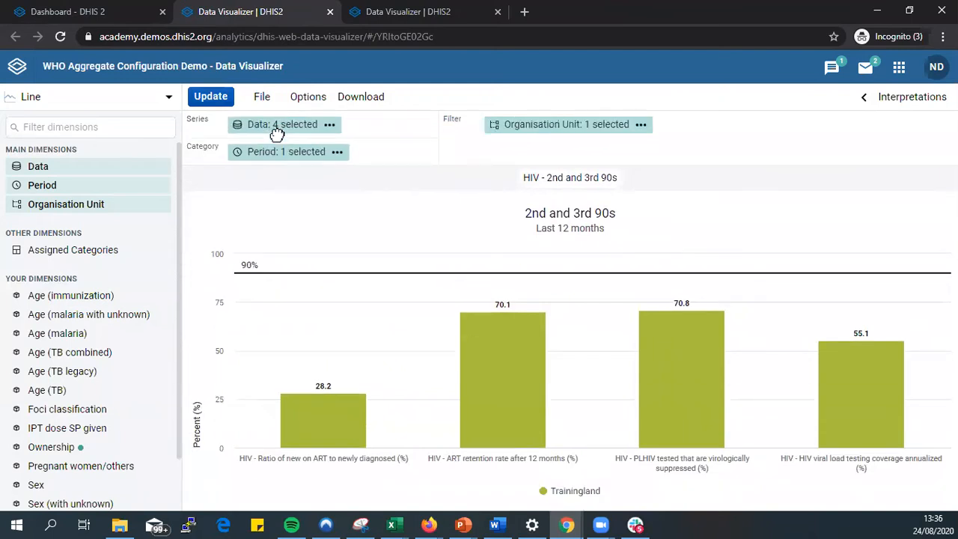
{"action": "mouse_move", "coordinate": [567, 135]}
{"action": "mouse_move", "coordinate": [285, 129]}
{"action": "left_click", "coordinate": [212, 101]}
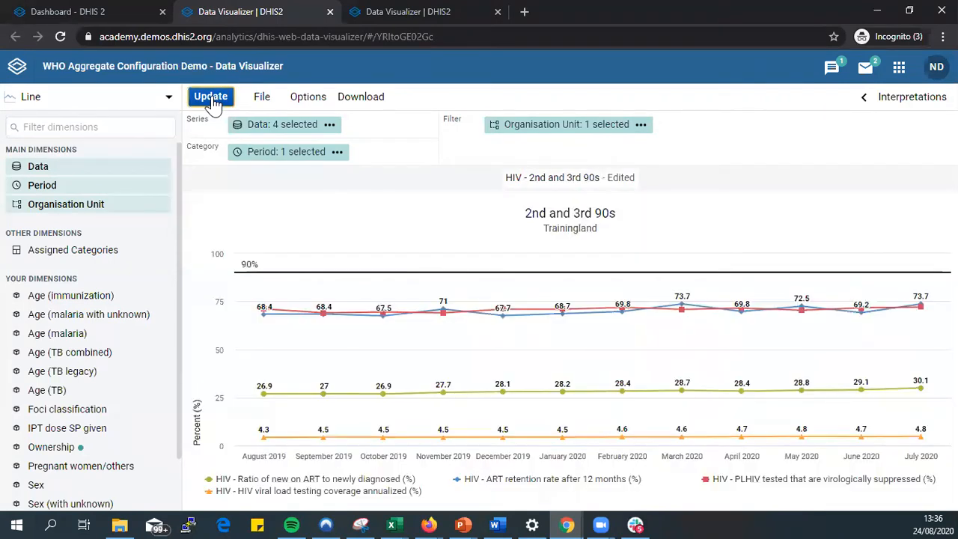
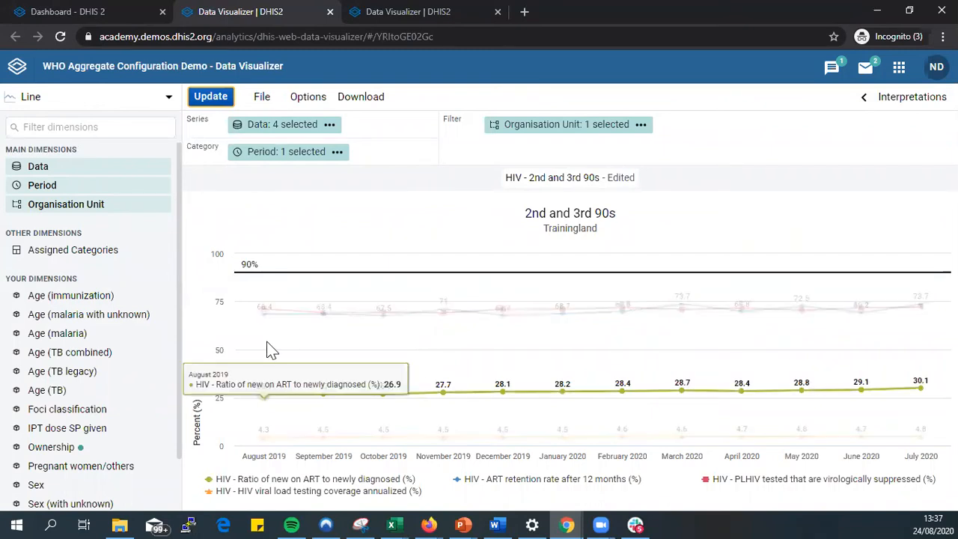
Enable a linear trend line in the line chart's data options and update the chart
{"action": "left_click", "coordinate": [308, 109]}
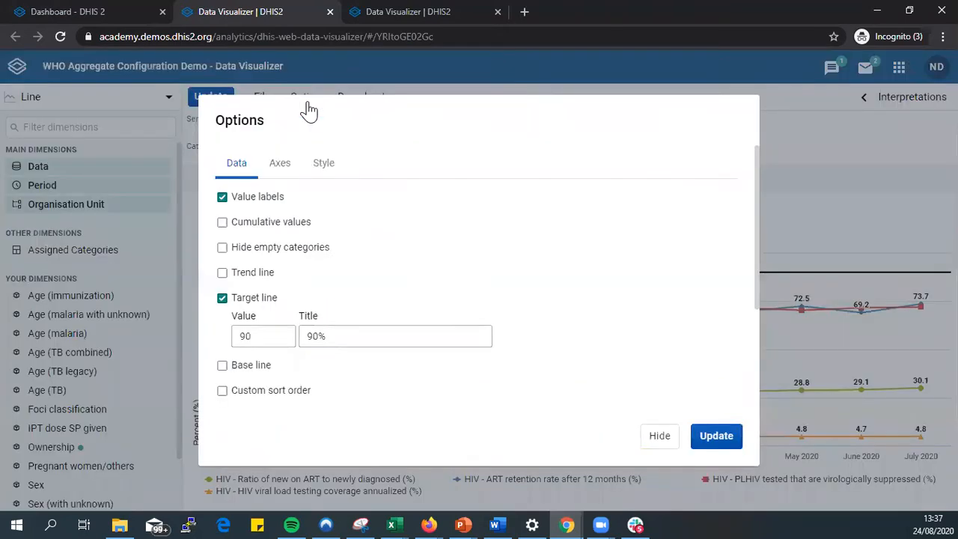
{"action": "scroll", "coordinate": [316, 264], "scroll_direction": "down", "scroll_amount": 2}
{"action": "scroll", "coordinate": [316, 263], "scroll_direction": "up", "scroll_amount": 2}
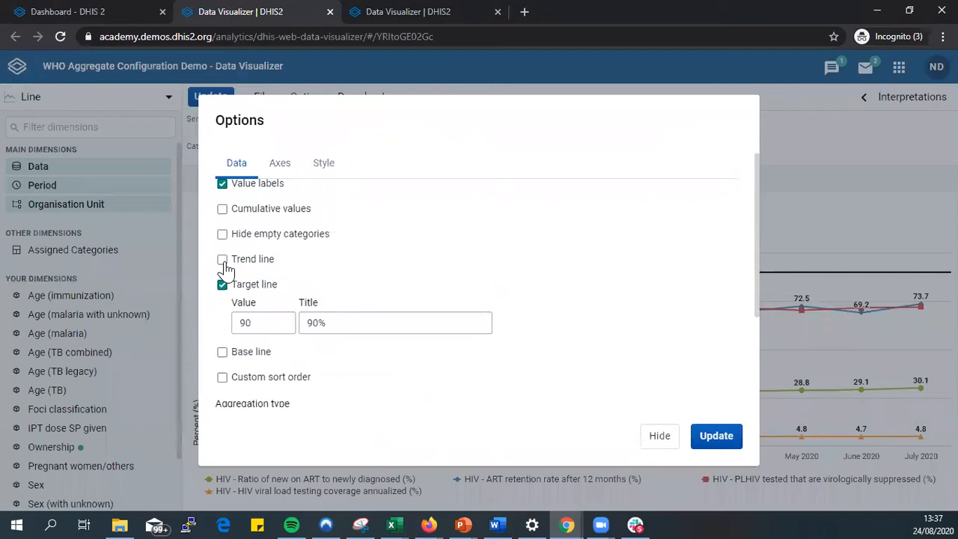
{"action": "left_click", "coordinate": [223, 261]}
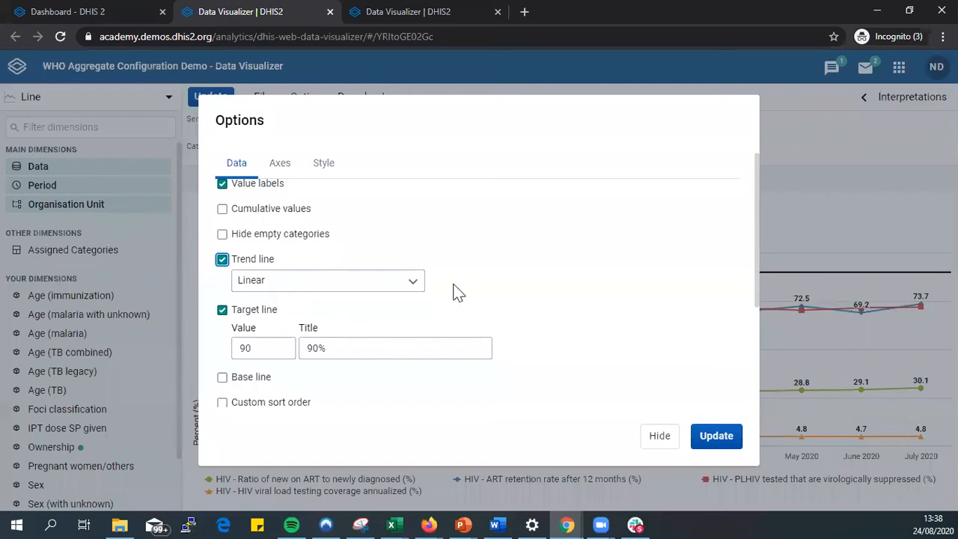
{"action": "left_click", "coordinate": [716, 447]}
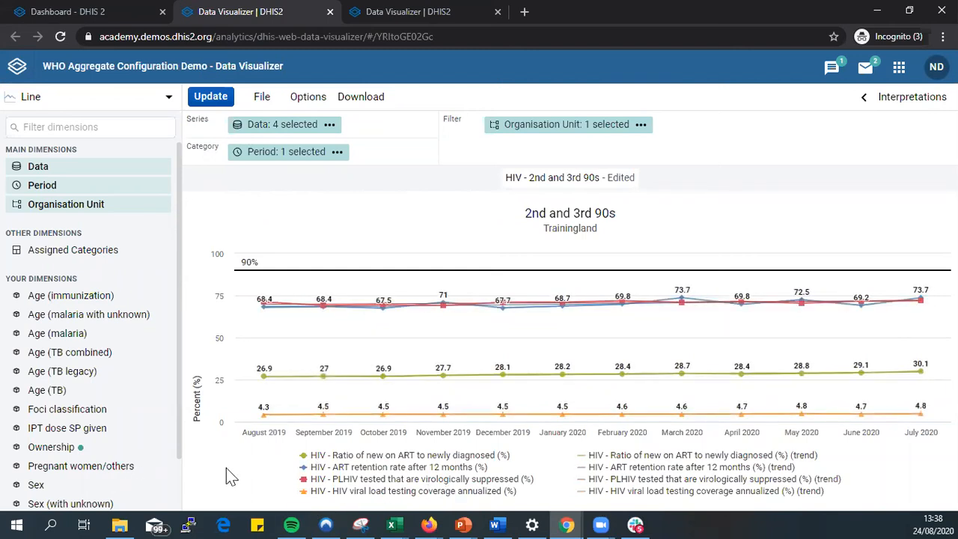
Hide the four HIV indicator series from the line chart through its legend and examine the values along the remaining trend lines
{"action": "left_click", "coordinate": [305, 458]}
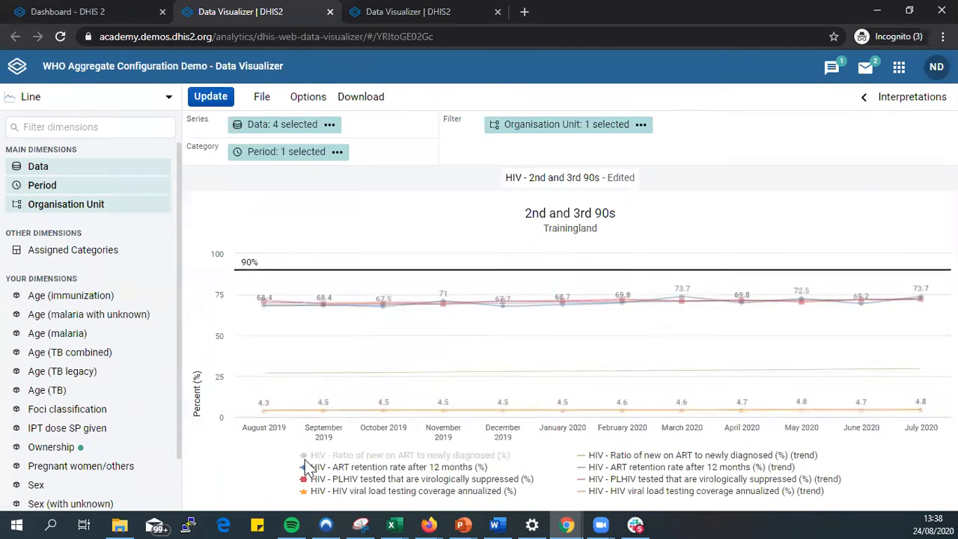
{"action": "left_click", "coordinate": [305, 468]}
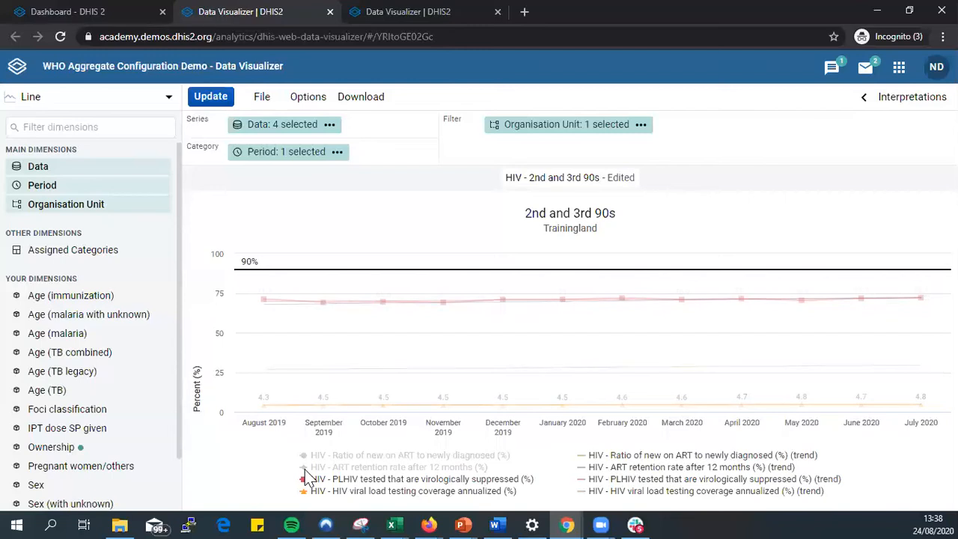
{"action": "left_click", "coordinate": [305, 479]}
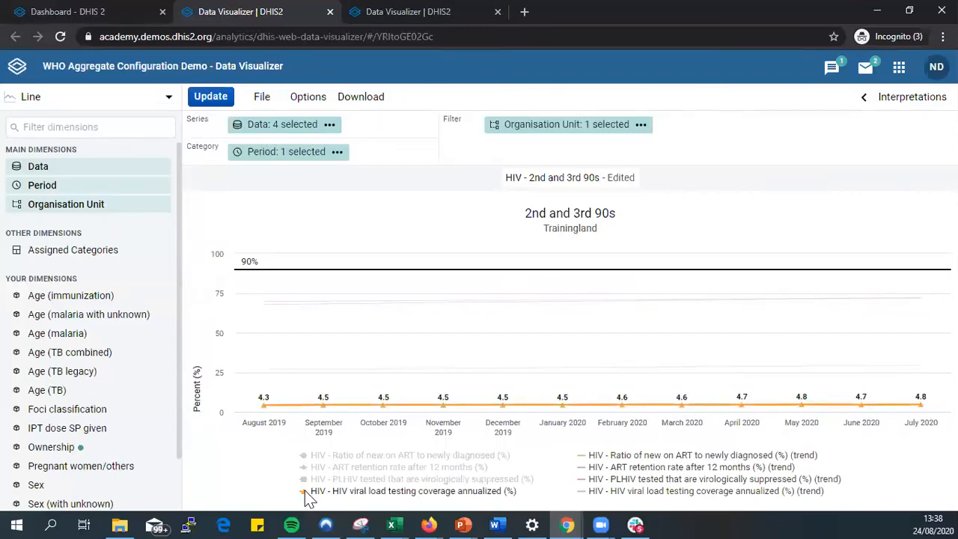
{"action": "mouse_move", "coordinate": [404, 406]}
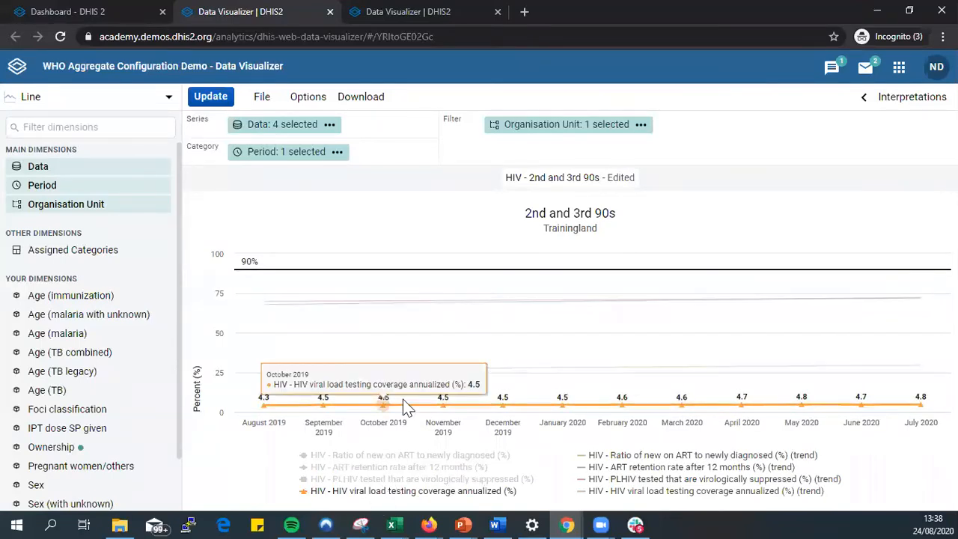
{"action": "left_click", "coordinate": [305, 497]}
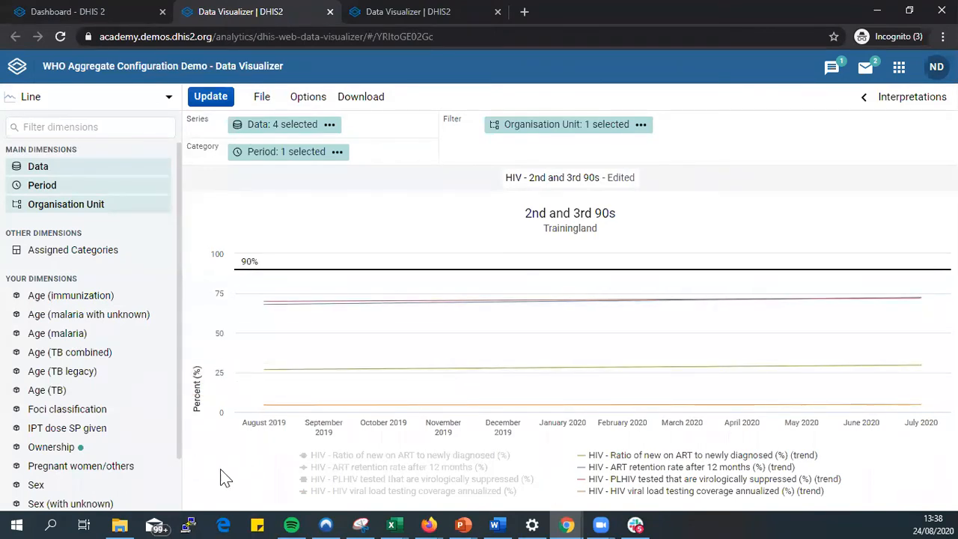
{"action": "mouse_move", "coordinate": [423, 314]}
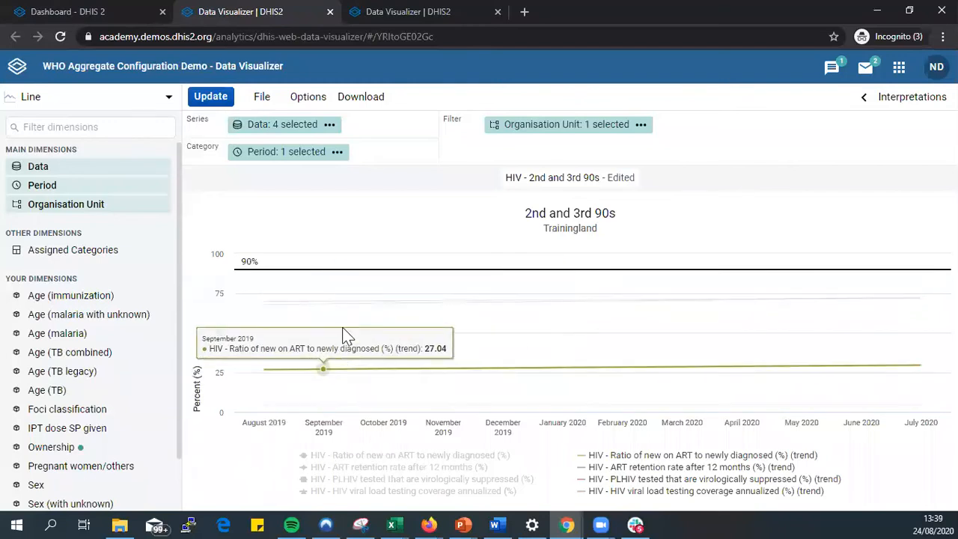
{"action": "mouse_move", "coordinate": [324, 318]}
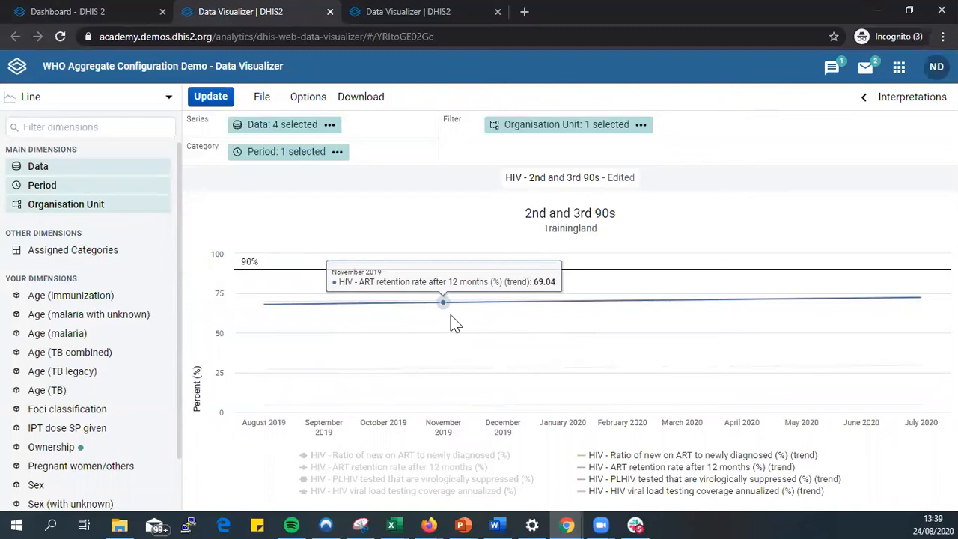
{"action": "left_click", "coordinate": [377, 464]}
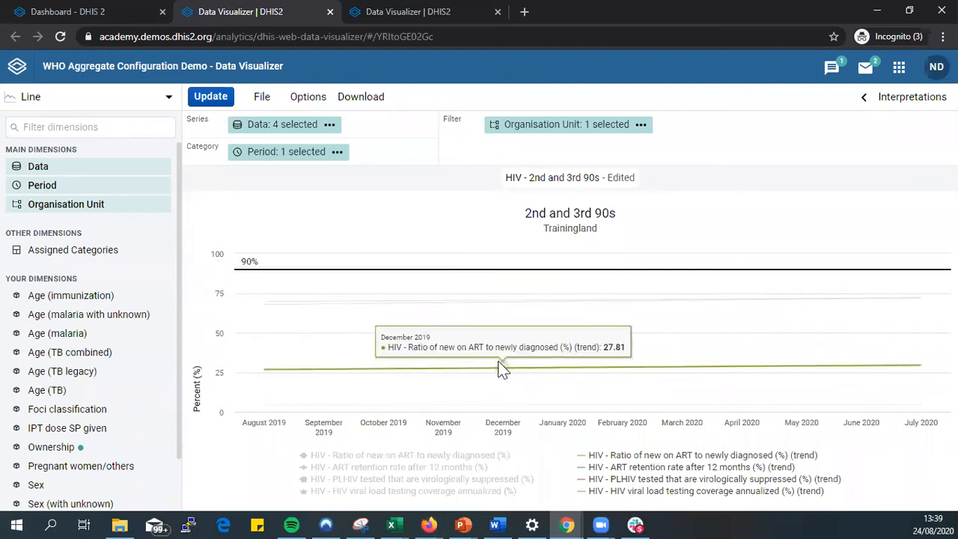
Download the 2nd and 3rd 90s line chart as a PNG image
{"action": "left_click", "coordinate": [363, 105]}
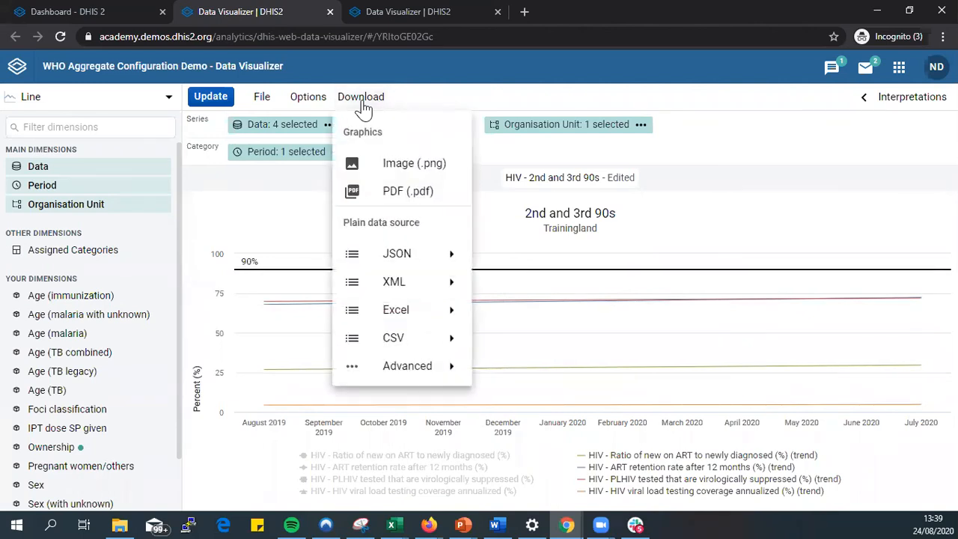
{"action": "left_click", "coordinate": [407, 169]}
{"action": "left_click", "coordinate": [408, 170]}
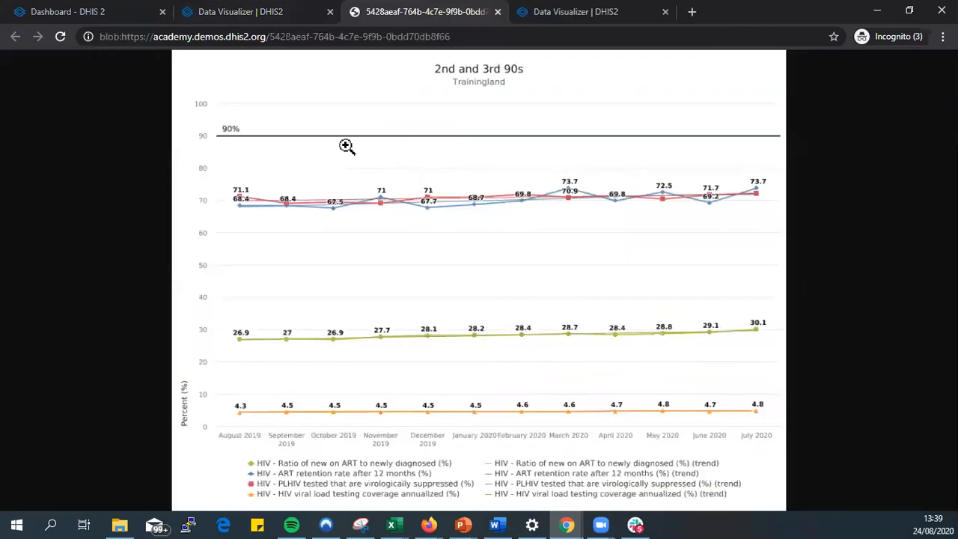
Return to the HIV District (SNU2) dashboard and show the HIV - ART retention rate (12 months) by user and sub-orgunits item as a map
{"action": "left_click", "coordinate": [84, 11]}
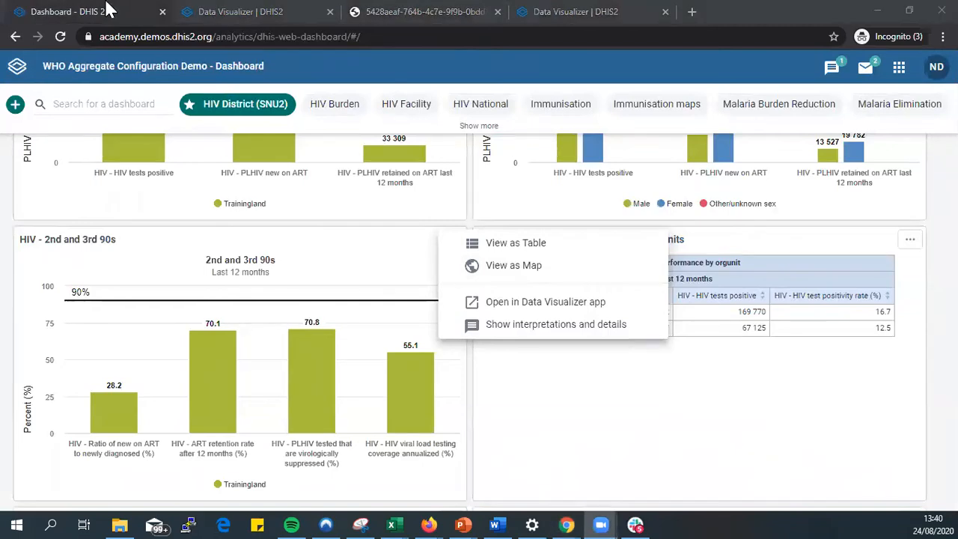
{"action": "left_click", "coordinate": [494, 377]}
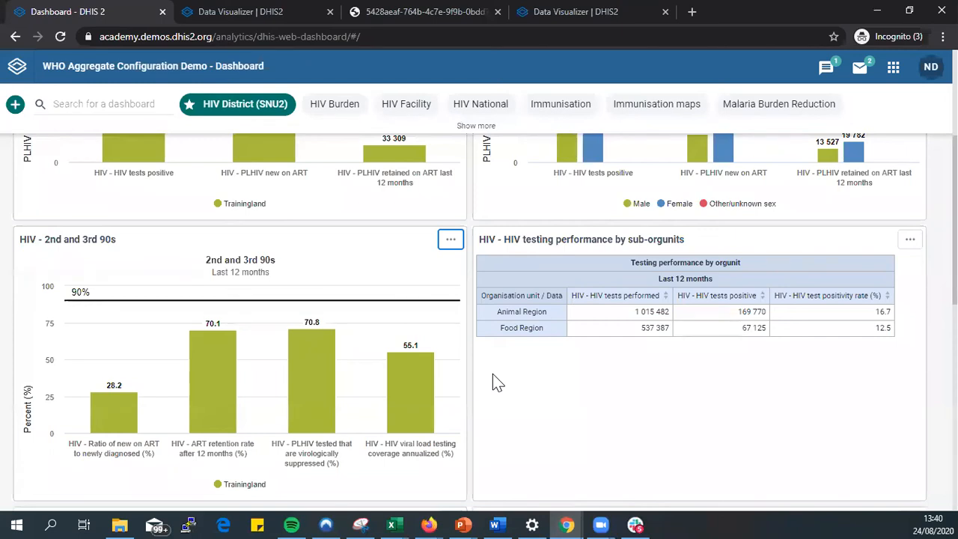
{"action": "scroll", "coordinate": [493, 373], "scroll_direction": "up", "scroll_amount": 3}
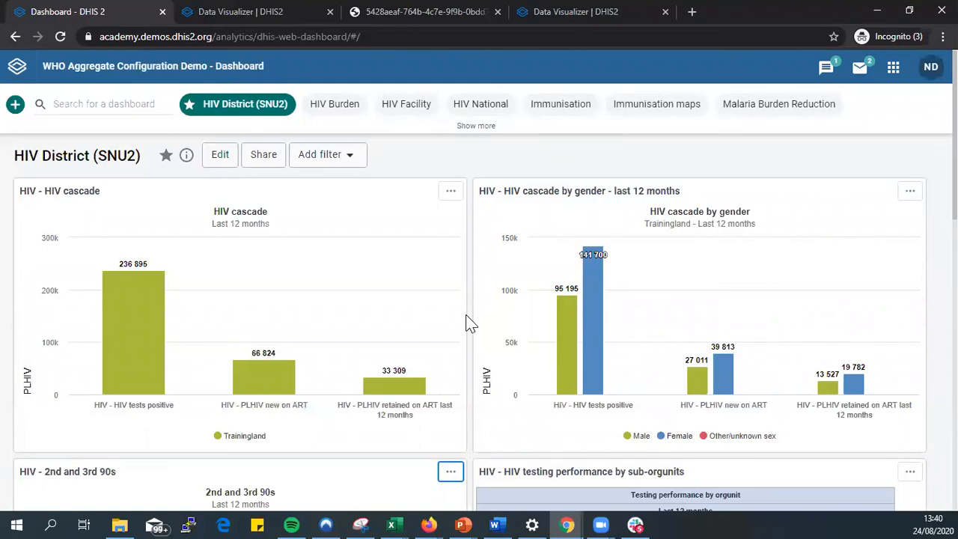
{"action": "scroll", "coordinate": [467, 318], "scroll_direction": "down", "scroll_amount": 5}
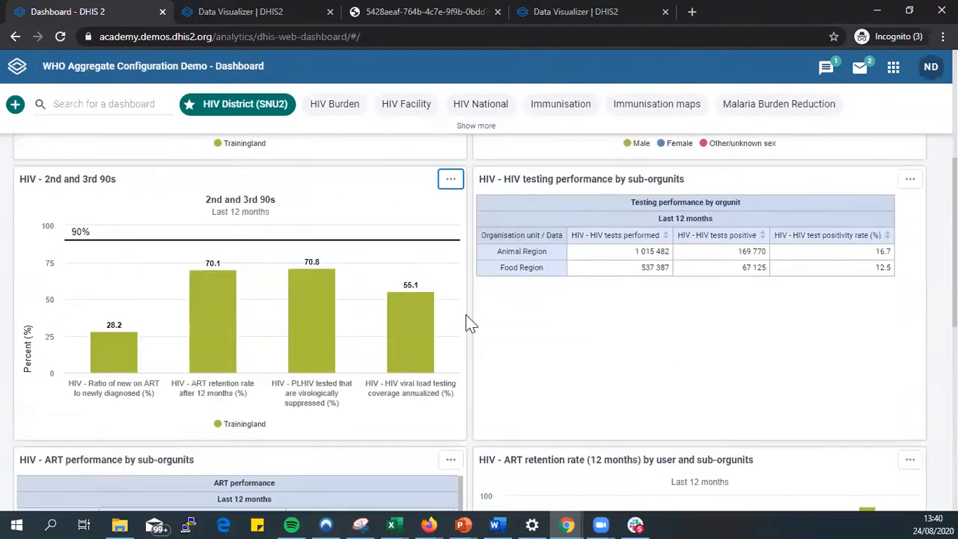
{"action": "scroll", "coordinate": [468, 324], "scroll_direction": "down", "scroll_amount": 7}
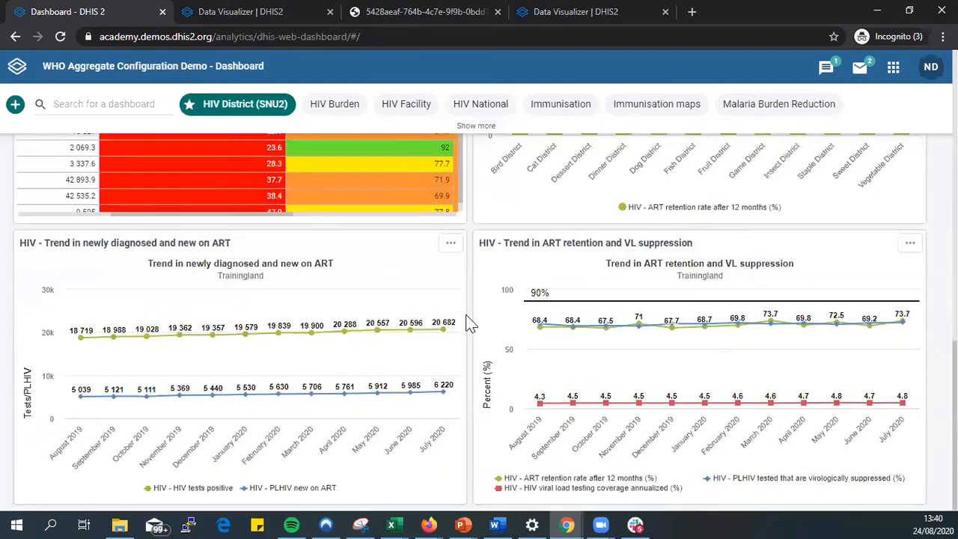
{"action": "scroll", "coordinate": [658, 309], "scroll_direction": "up", "scroll_amount": 4}
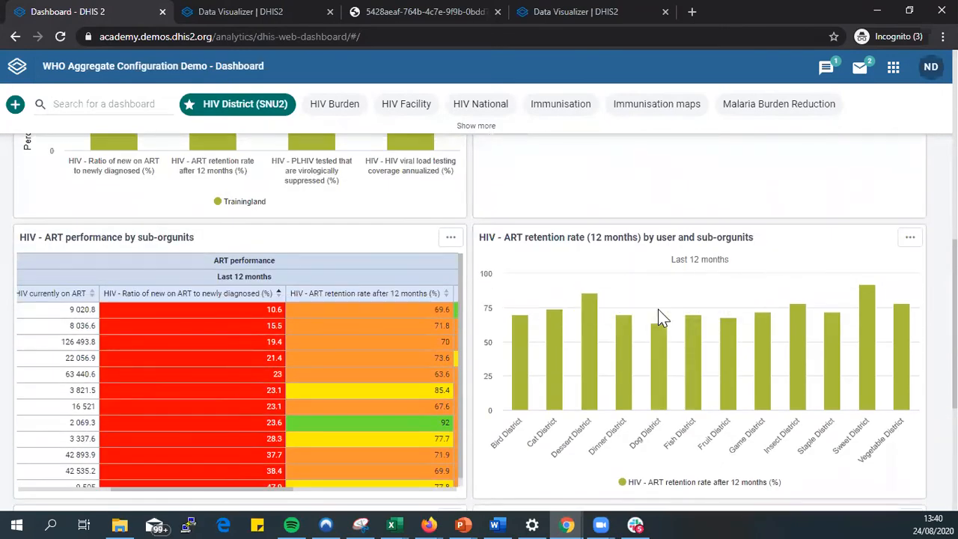
{"action": "left_click", "coordinate": [911, 242]}
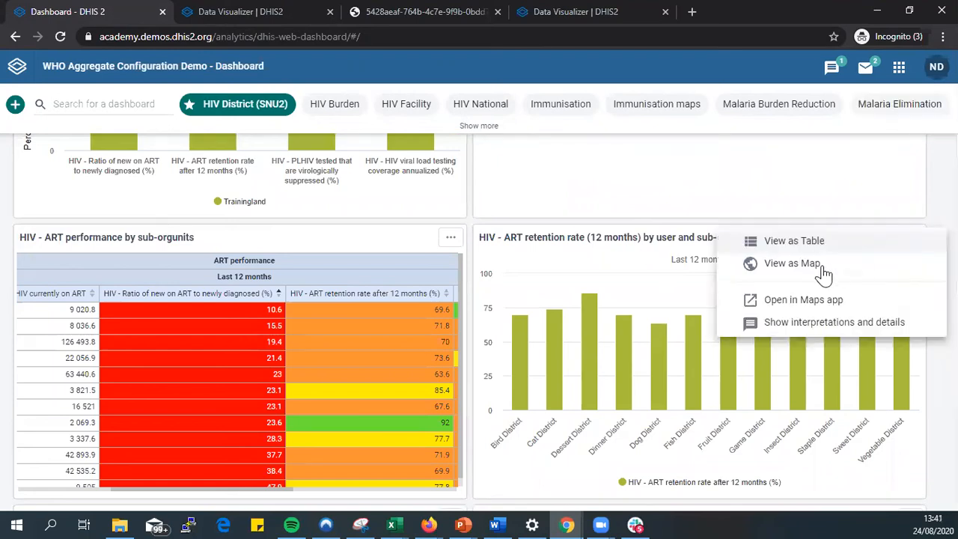
{"action": "left_click", "coordinate": [792, 264]}
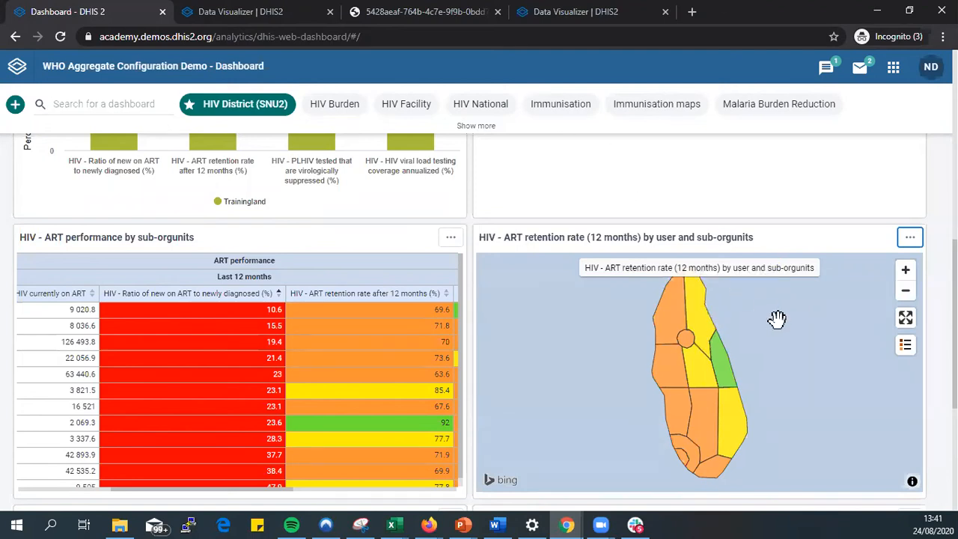
Open the ART retention rate map in the Maps app and inspect its legend and districts
{"action": "left_click", "coordinate": [910, 240]}
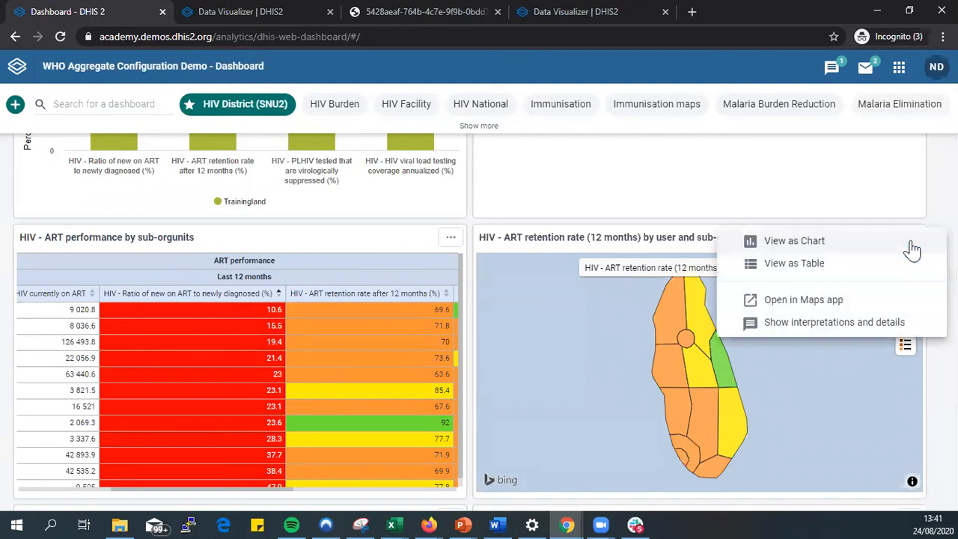
{"action": "left_click", "coordinate": [803, 301]}
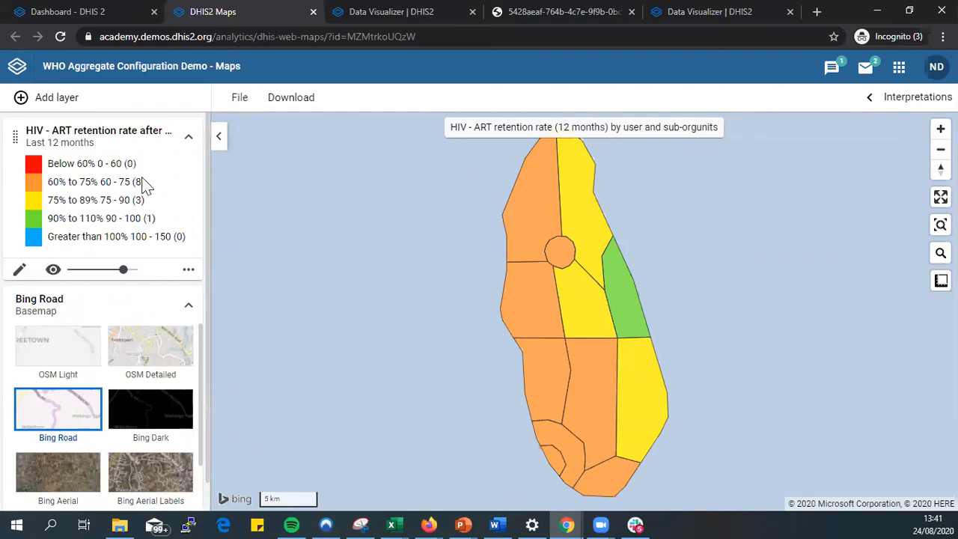
{"action": "scroll", "coordinate": [150, 351], "scroll_direction": "down", "scroll_amount": 1}
{"action": "scroll", "coordinate": [150, 351], "scroll_direction": "down", "scroll_amount": 1}
{"action": "scroll", "coordinate": [150, 352], "scroll_direction": "up", "scroll_amount": 1}
{"action": "scroll", "coordinate": [80, 397], "scroll_direction": "down", "scroll_amount": 1}
{"action": "scroll", "coordinate": [79, 400], "scroll_direction": "up", "scroll_amount": 1}
{"action": "mouse_move", "coordinate": [528, 233]}
Edit the ART retention thematic layer's style to use an automatic legend with 9 classes
{"action": "left_click", "coordinate": [19, 274]}
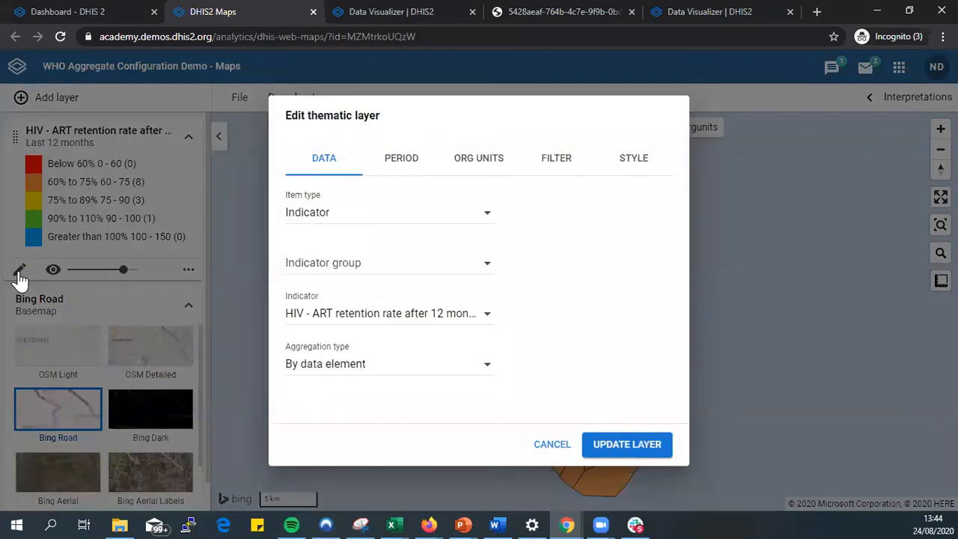
{"action": "left_click", "coordinate": [635, 174]}
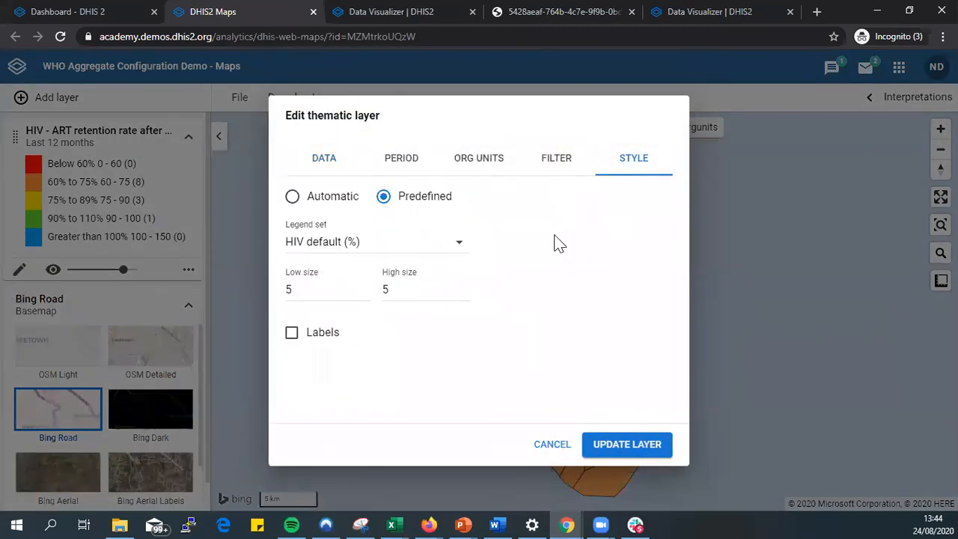
{"action": "left_click", "coordinate": [292, 197]}
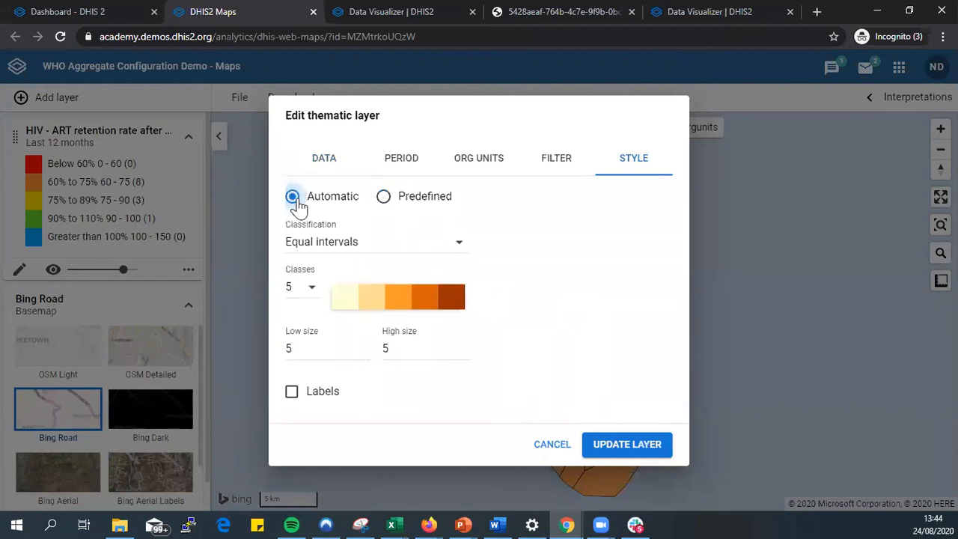
{"action": "left_click", "coordinate": [313, 290]}
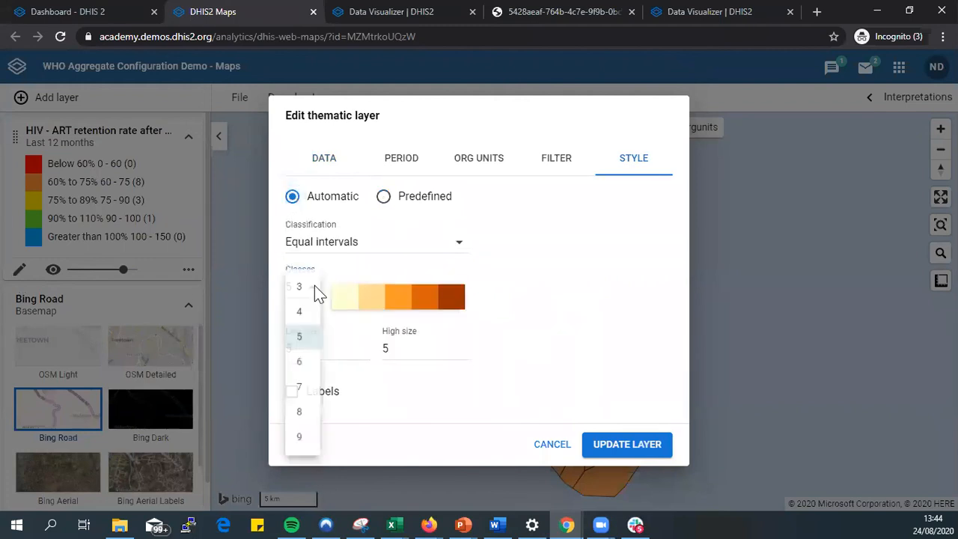
{"action": "left_click", "coordinate": [300, 439]}
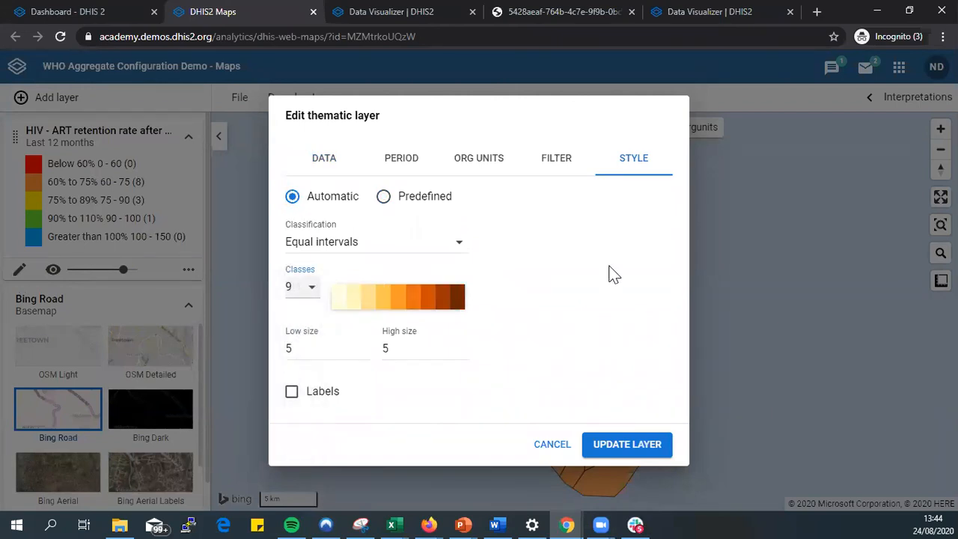
Apply the red-yellow-green color scale to the thematic layer, enable labels and update the layer
{"action": "left_click", "coordinate": [424, 301]}
{"action": "scroll", "coordinate": [425, 384], "scroll_direction": "down", "scroll_amount": 10}
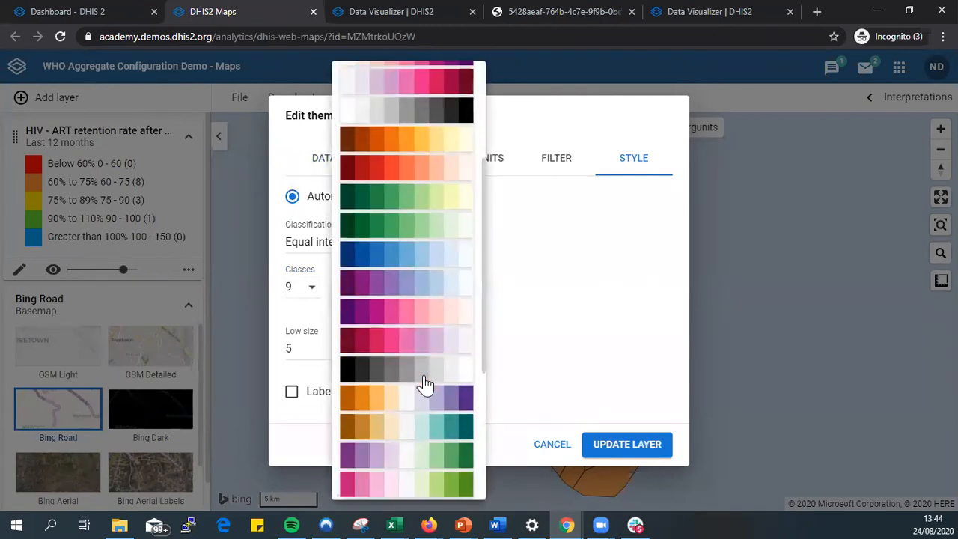
{"action": "scroll", "coordinate": [424, 384], "scroll_direction": "down", "scroll_amount": 1}
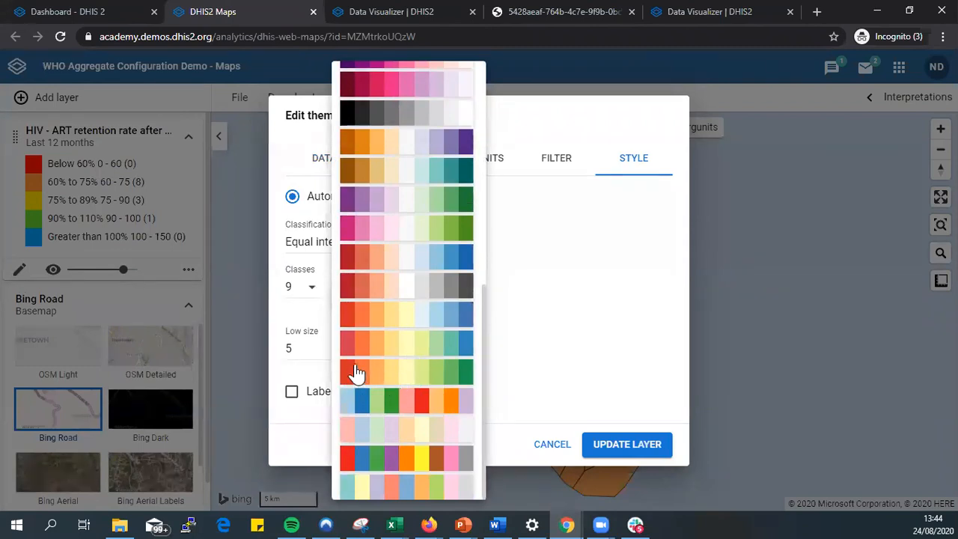
{"action": "left_click", "coordinate": [461, 372]}
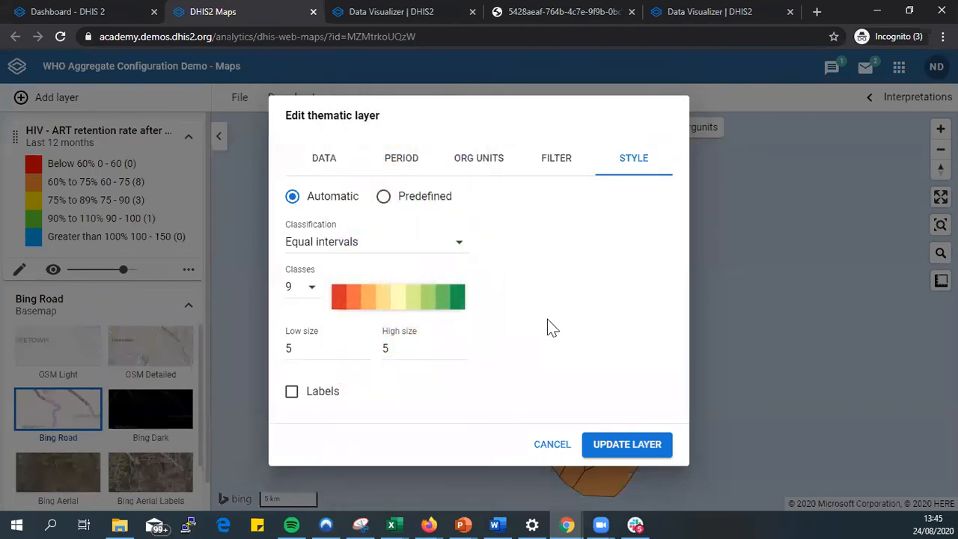
{"action": "left_click", "coordinate": [291, 392]}
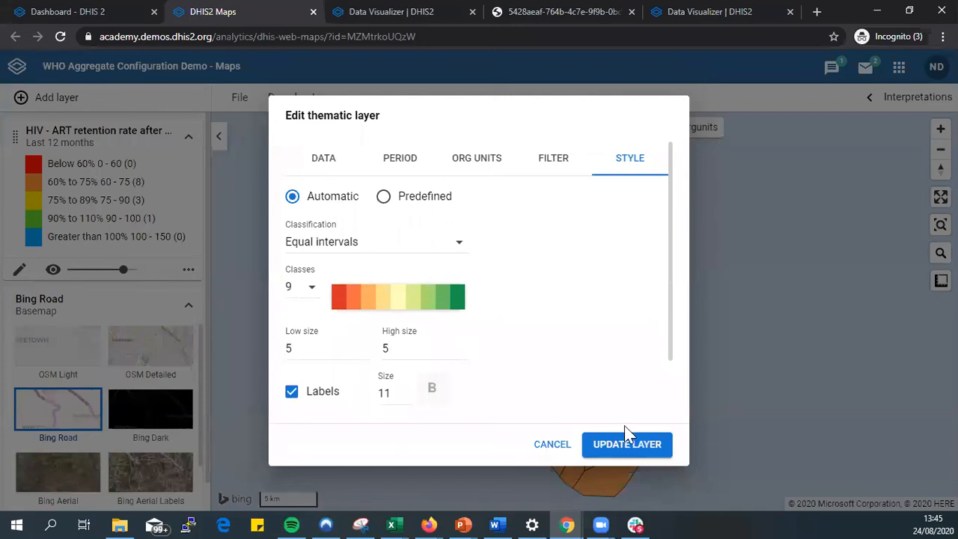
{"action": "left_click", "coordinate": [619, 448]}
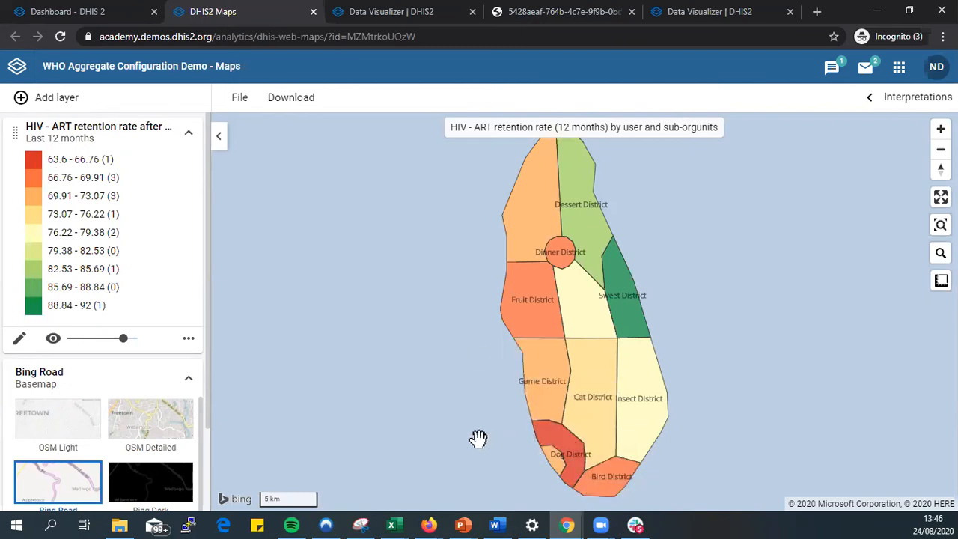
Check Dog District's ART retention details on the map and drill down one level from that district
{"action": "mouse_move", "coordinate": [541, 436]}
{"action": "mouse_move", "coordinate": [564, 459]}
{"action": "mouse_move", "coordinate": [607, 230]}
{"action": "mouse_move", "coordinate": [548, 447]}
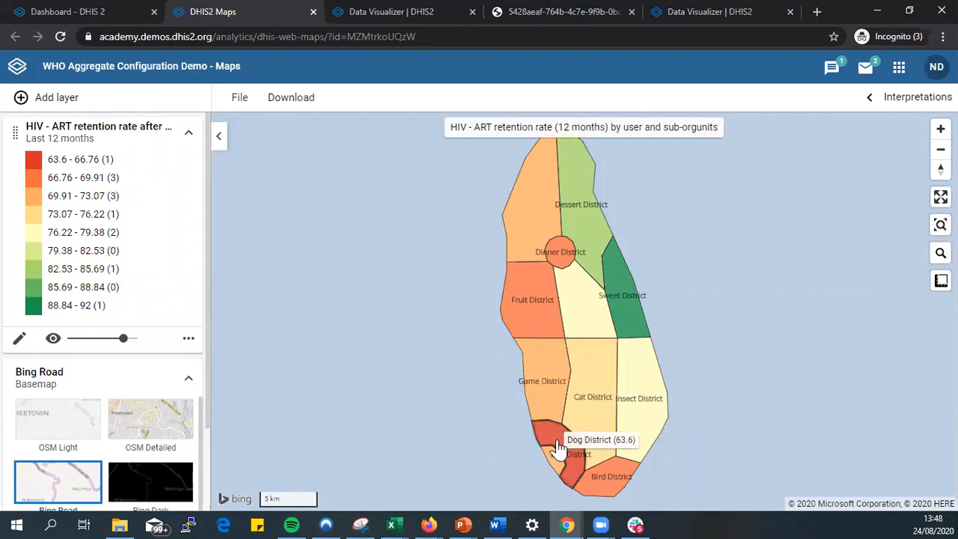
{"action": "left_click", "coordinate": [558, 448]}
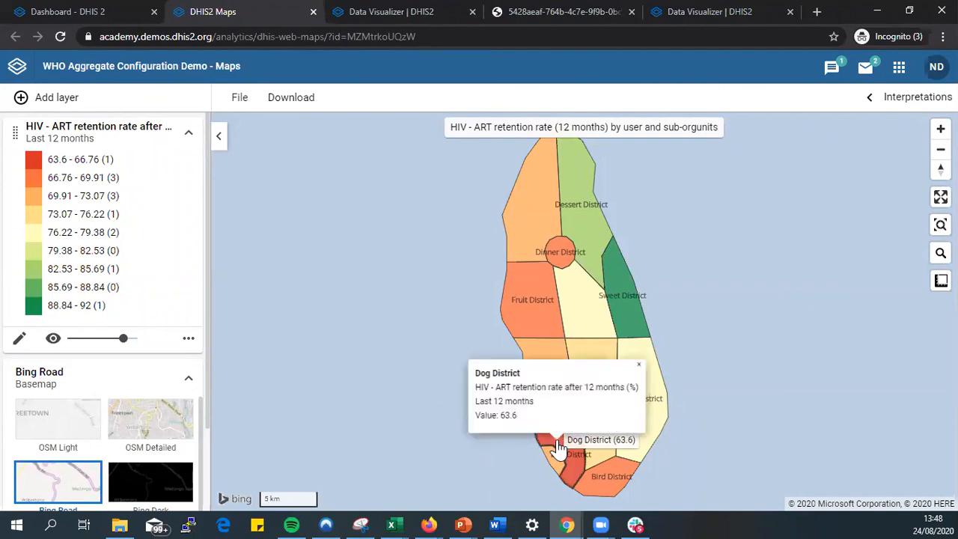
{"action": "left_click", "coordinate": [639, 365]}
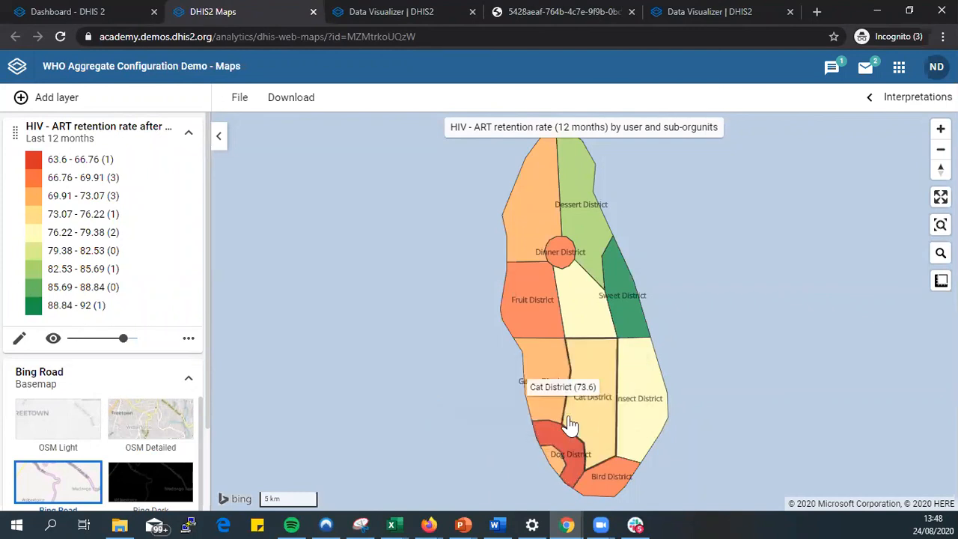
{"action": "right_click", "coordinate": [541, 443]}
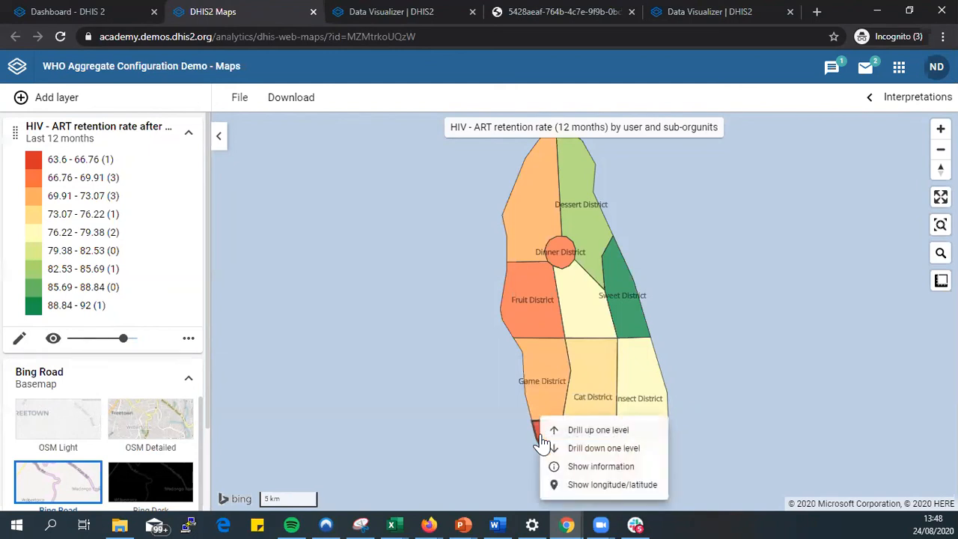
{"action": "left_click", "coordinate": [584, 450]}
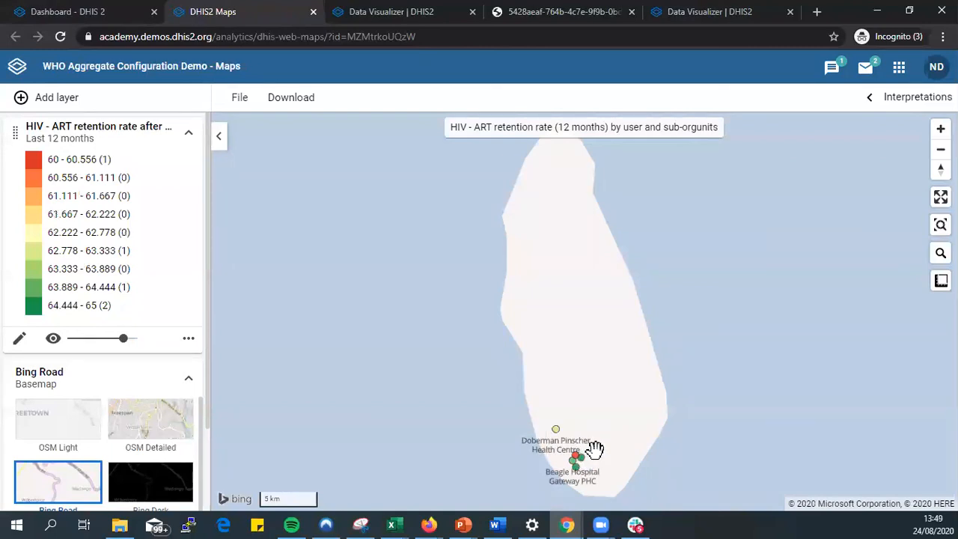
Examine the ART retention values of the individual health centres at the southern end of Dog District
{"action": "scroll", "coordinate": [595, 450], "scroll_direction": "up", "scroll_amount": 3}
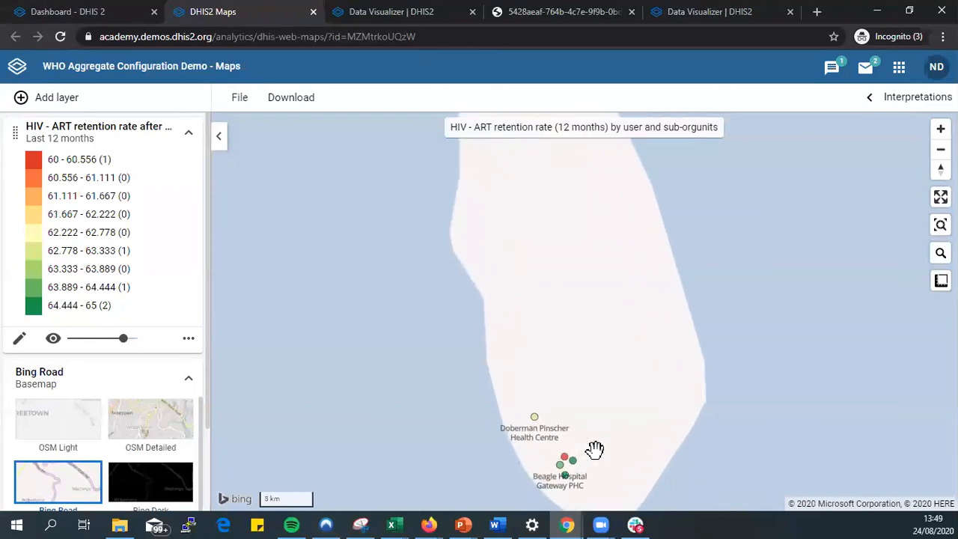
{"action": "left_click_drag", "start_coordinate": [587, 395], "coordinate": [602, 229]}
{"action": "scroll", "coordinate": [592, 247], "scroll_direction": "up", "scroll_amount": 2}
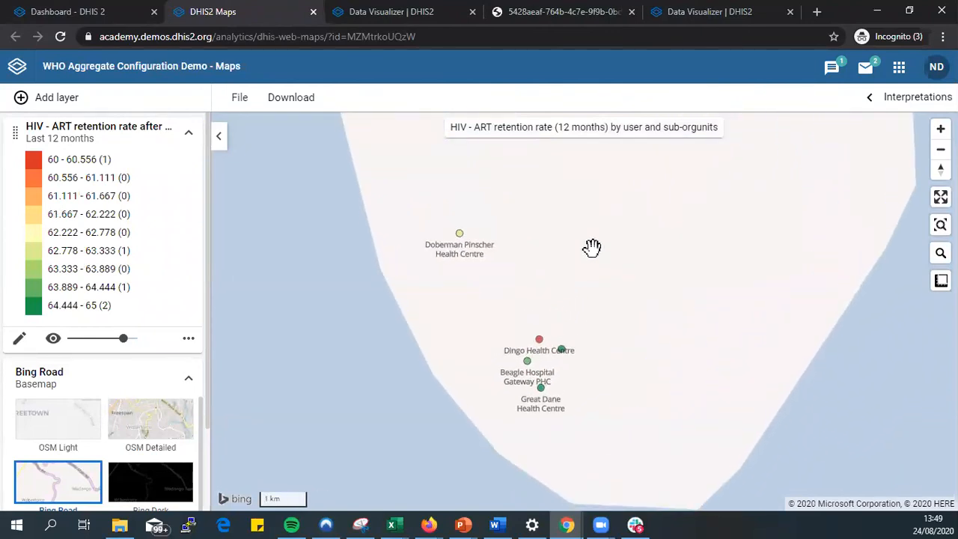
{"action": "scroll", "coordinate": [592, 247], "scroll_direction": "down", "scroll_amount": 1}
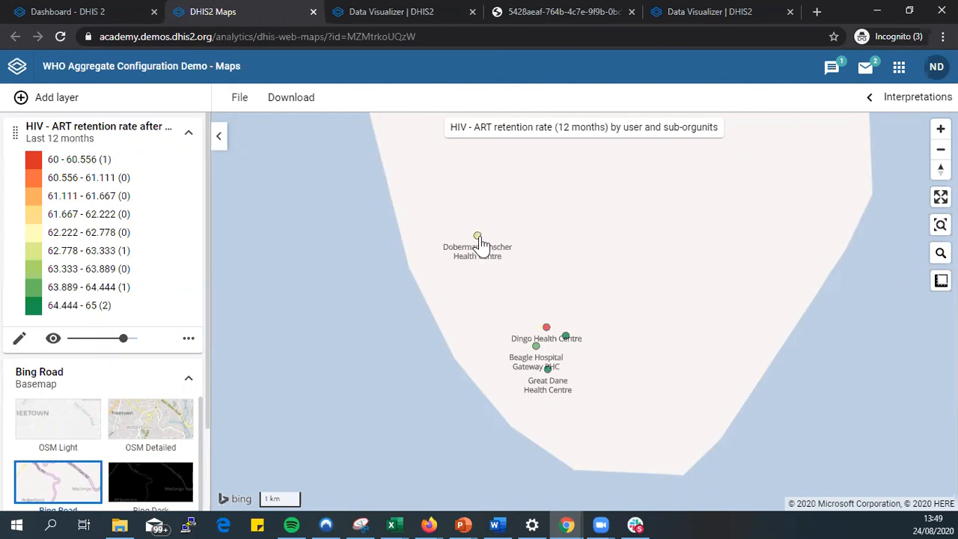
{"action": "mouse_move", "coordinate": [479, 238]}
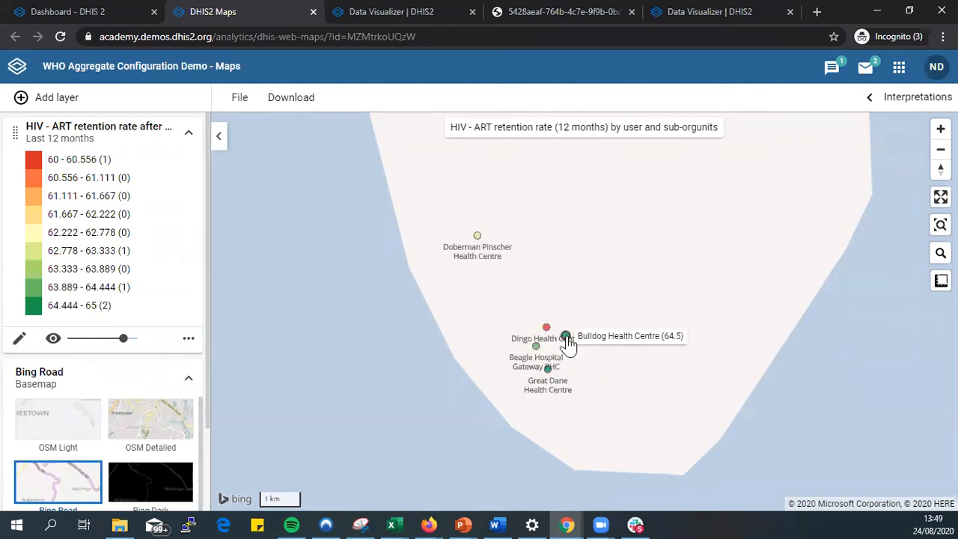
{"action": "mouse_move", "coordinate": [549, 376]}
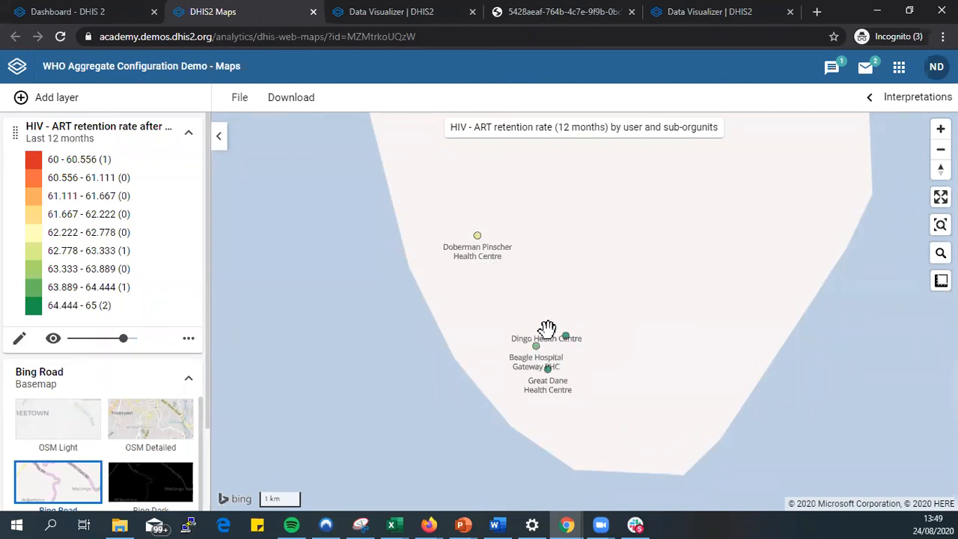
{"action": "mouse_move", "coordinate": [547, 334]}
Download the map as an image with its name and legend shown, placing the legend in the map's upper-left corner
{"action": "left_click", "coordinate": [300, 107]}
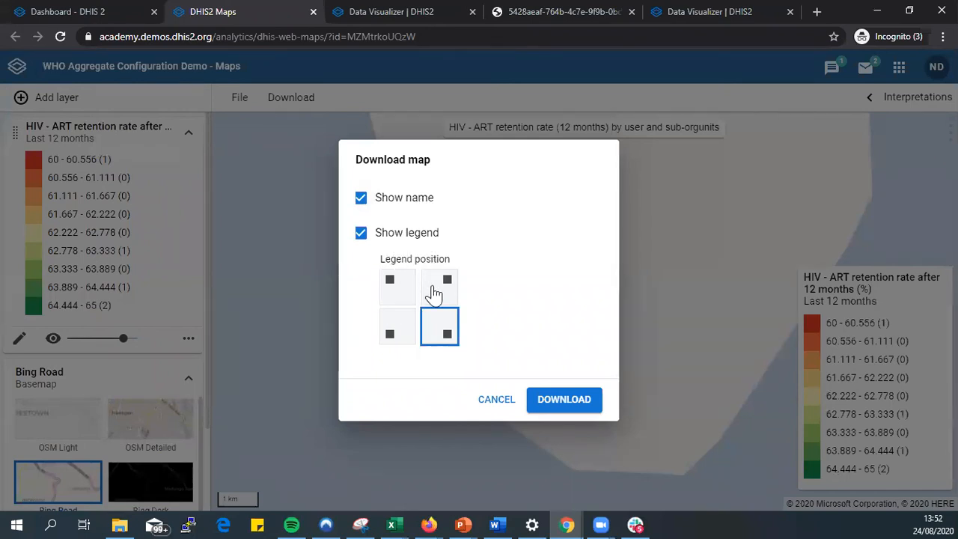
{"action": "left_click", "coordinate": [389, 291]}
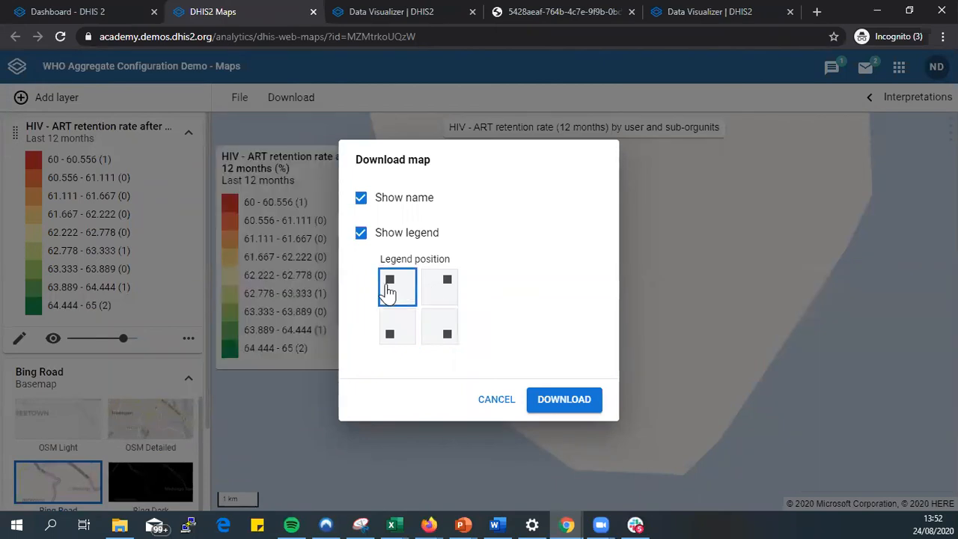
{"action": "left_click", "coordinate": [433, 290]}
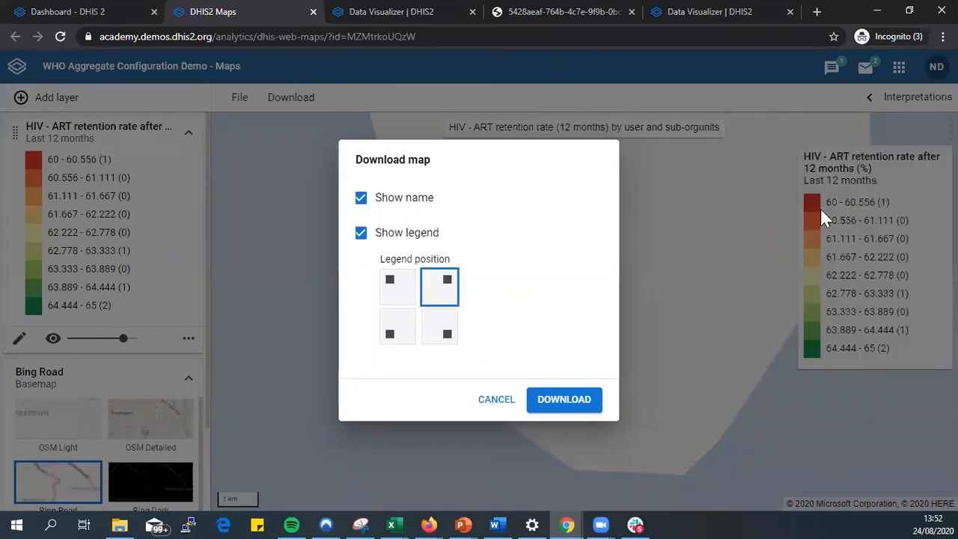
{"action": "left_click", "coordinate": [390, 294]}
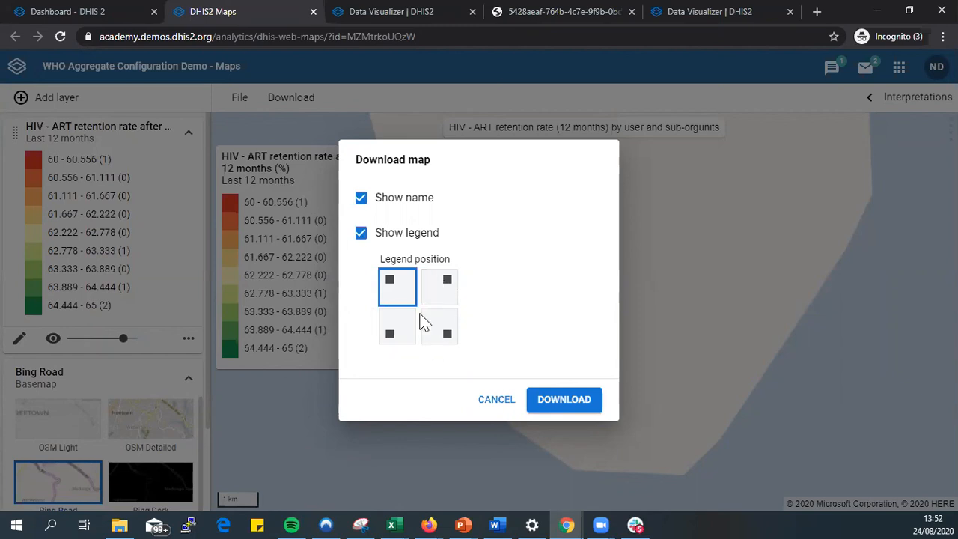
{"action": "left_click", "coordinate": [561, 414]}
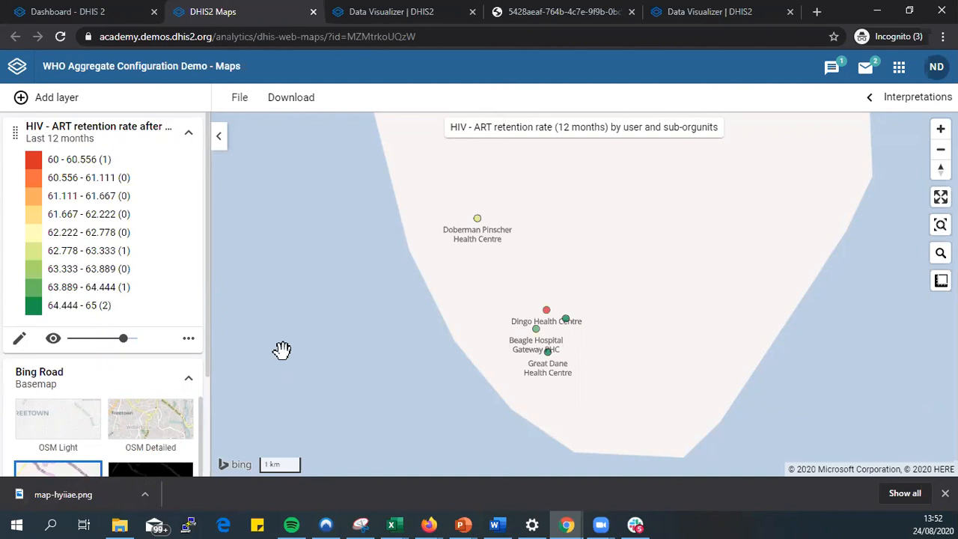
Return to the HIV District (SNU2) dashboard, dismiss the downloads bar and the map item's open options, and go back to the HIV cascade charts
{"action": "left_click", "coordinate": [91, 9]}
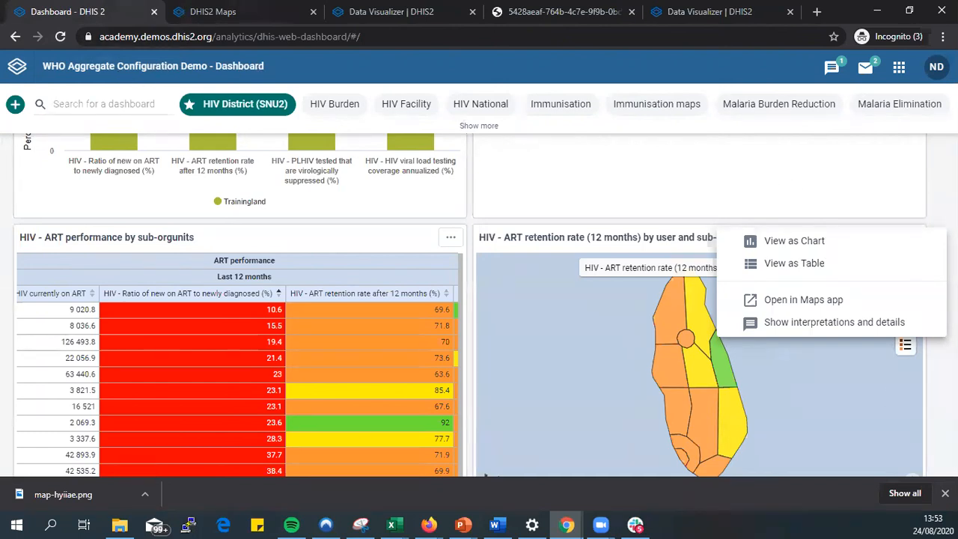
{"action": "left_click", "coordinate": [945, 494]}
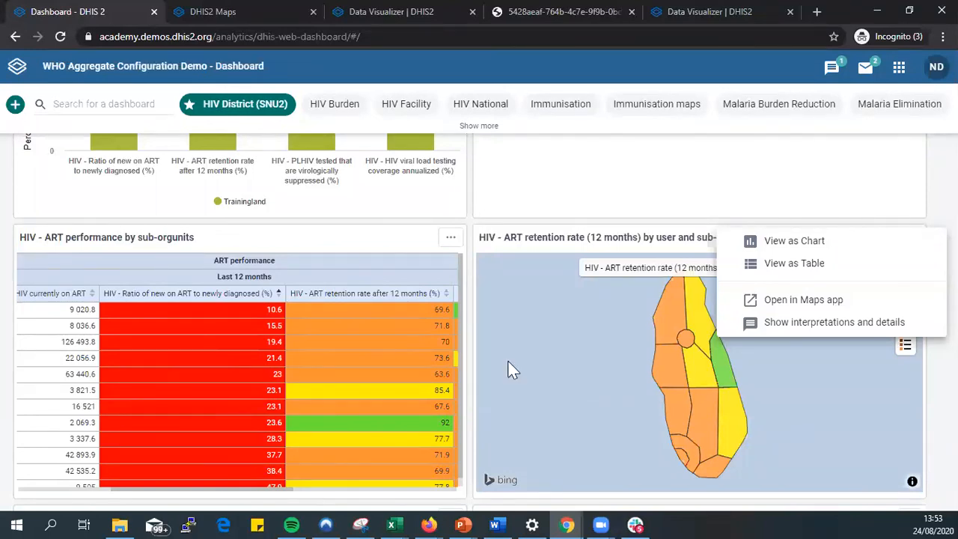
{"action": "left_click", "coordinate": [441, 203]}
{"action": "scroll", "coordinate": [430, 187], "scroll_direction": "up", "scroll_amount": 7}
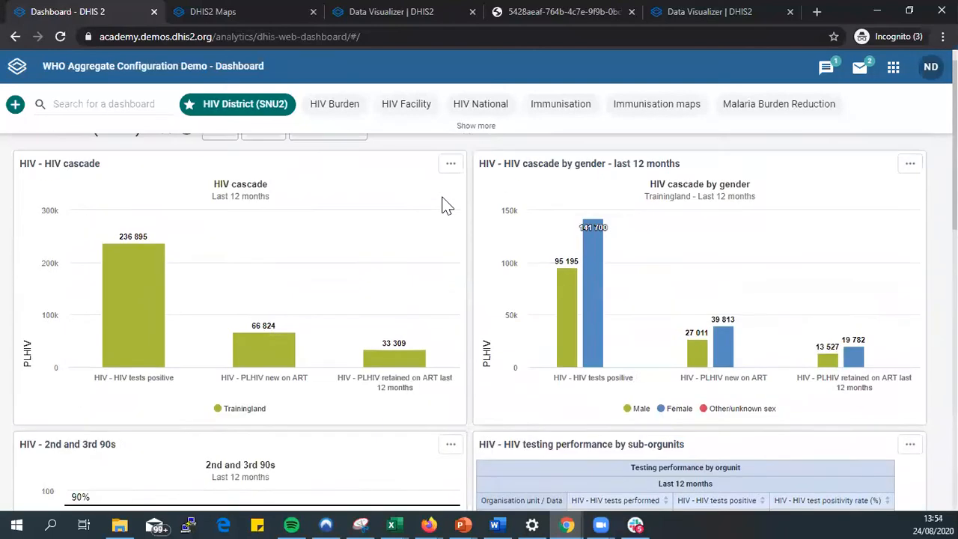